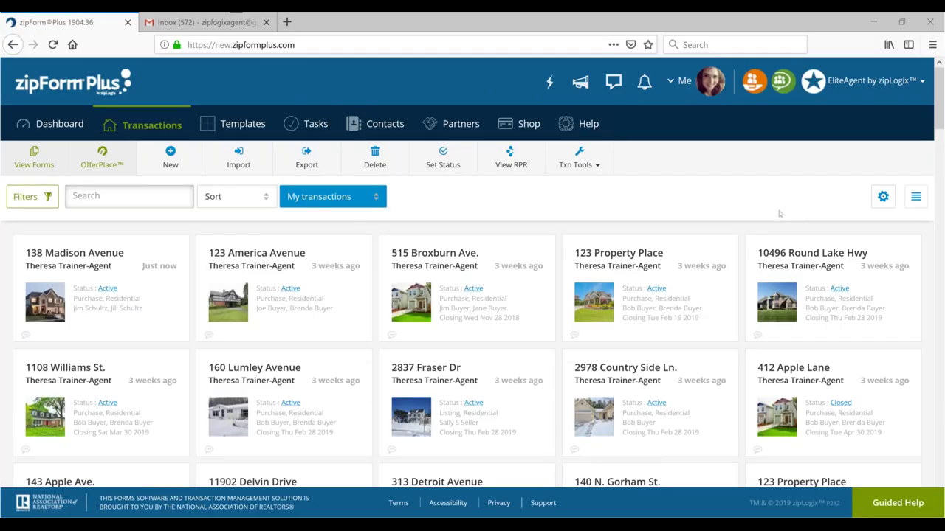
click(682, 82)
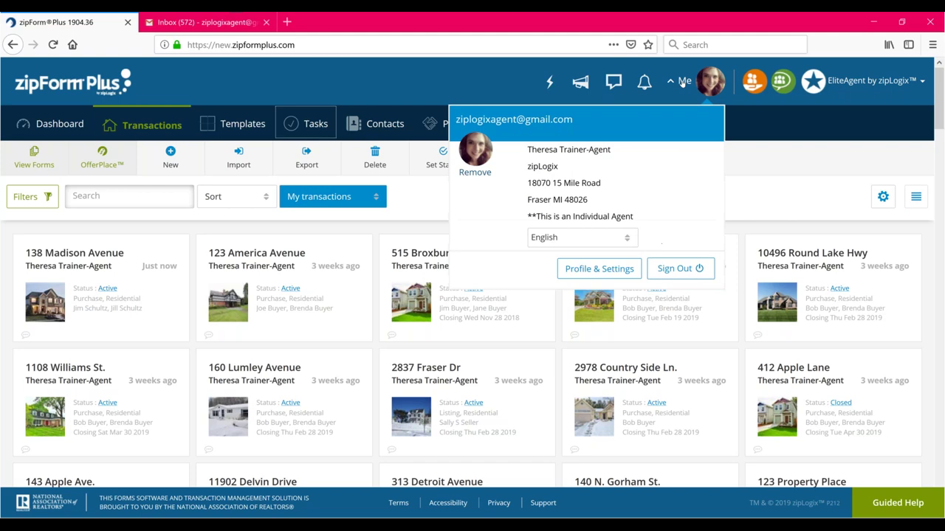
click(682, 269)
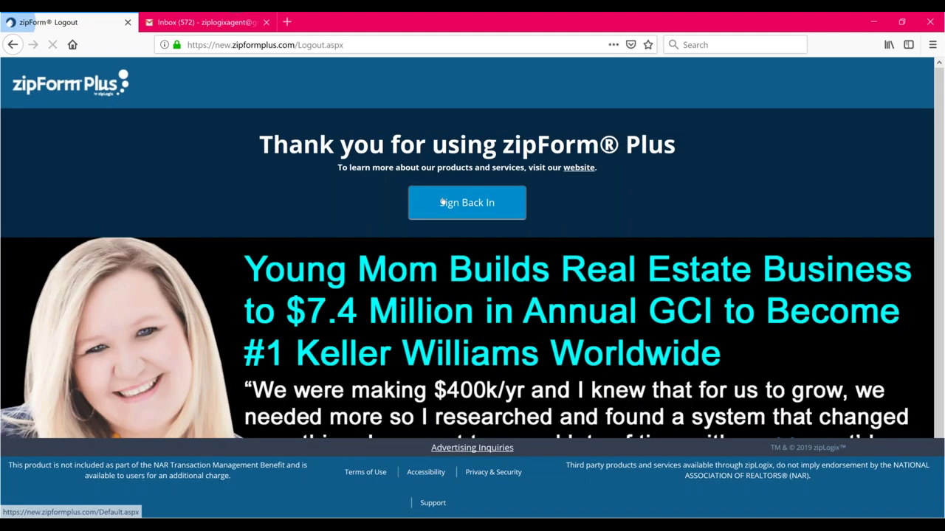
click(442, 201)
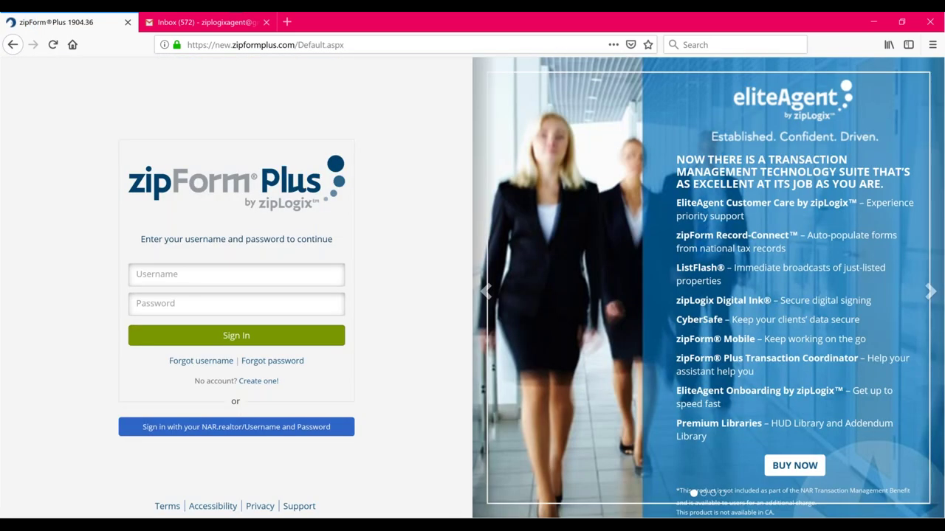
click(191, 274)
key(Tab)
text(********)
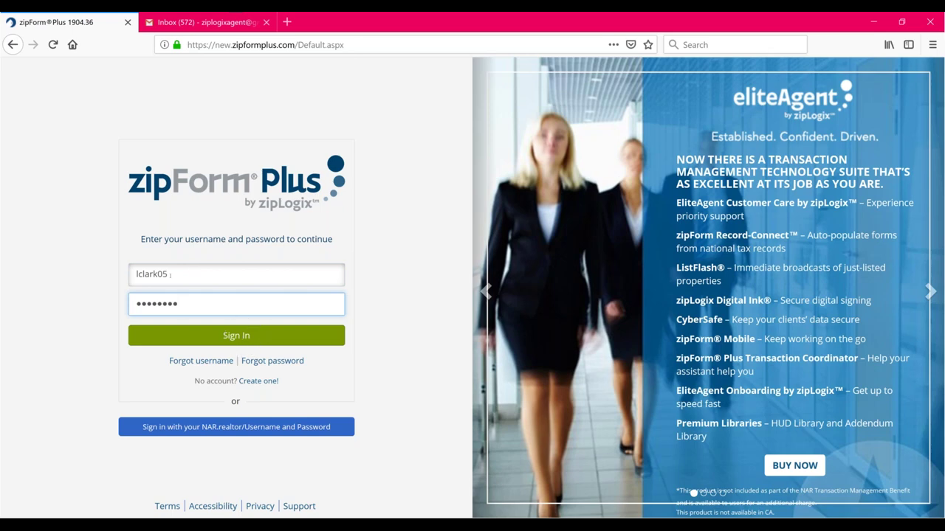
click(203, 338)
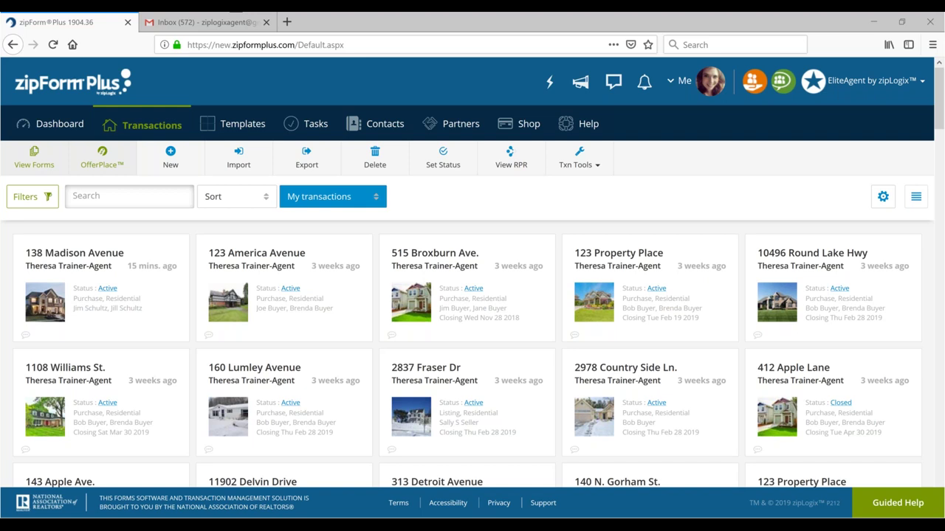
Put the browser in full screen and open Profile & Settings from the Me menu
click(495, 82)
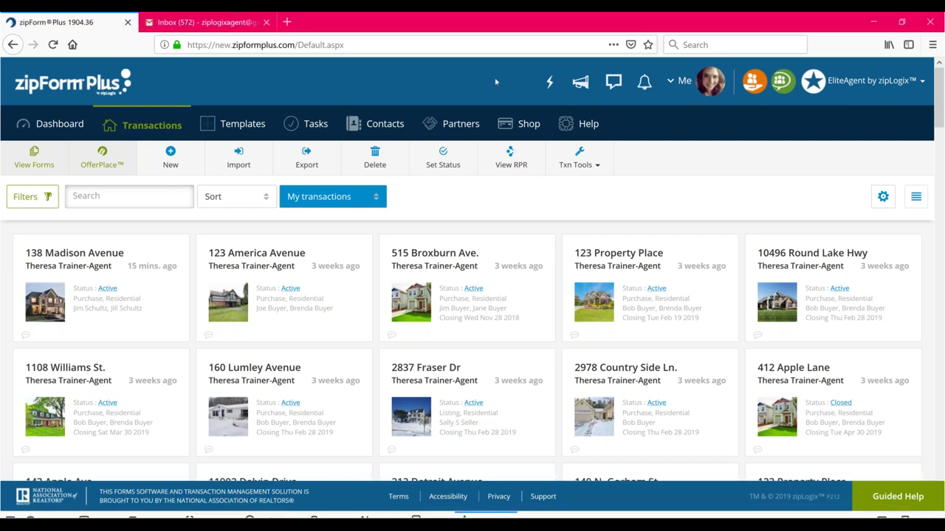
key(F11)
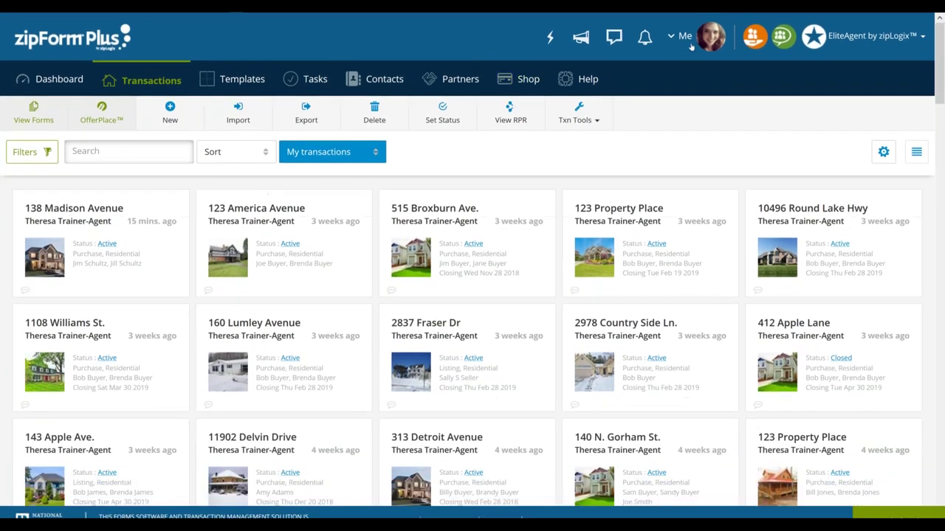
click(683, 37)
click(686, 40)
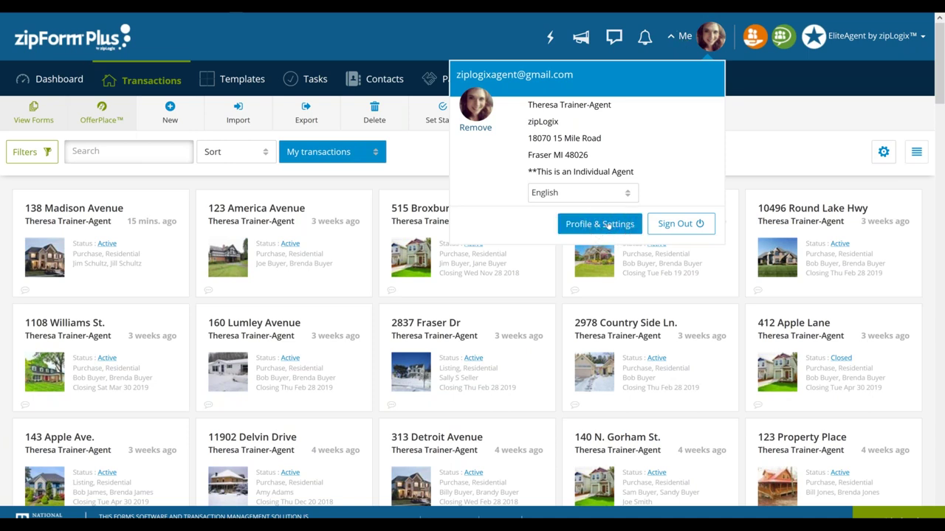
click(599, 224)
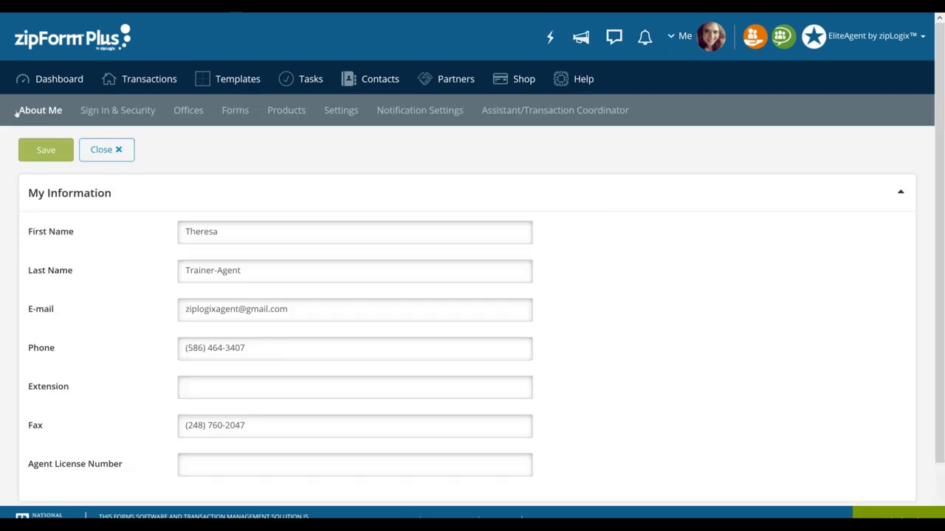
On the Settings tab, keep Eastern Time Zone as the default signature time zone and save
click(341, 111)
click(340, 111)
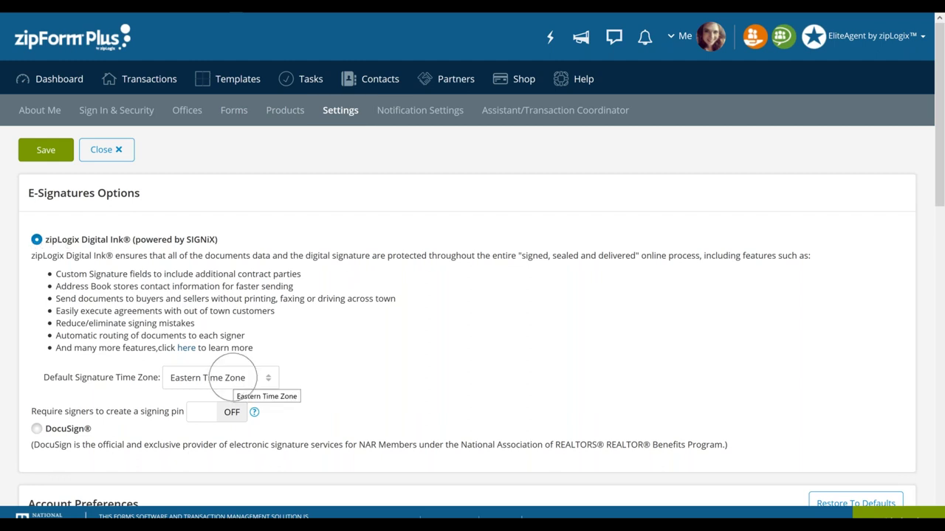
click(236, 381)
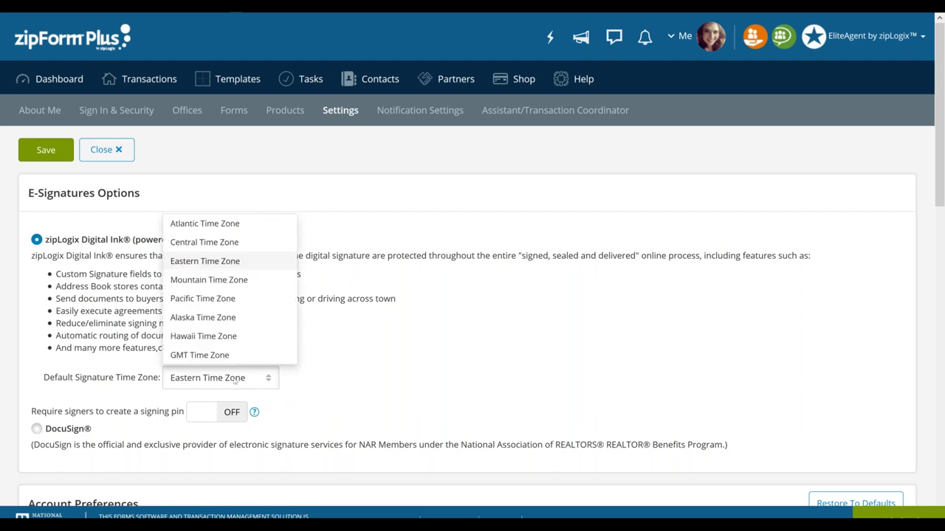
click(259, 263)
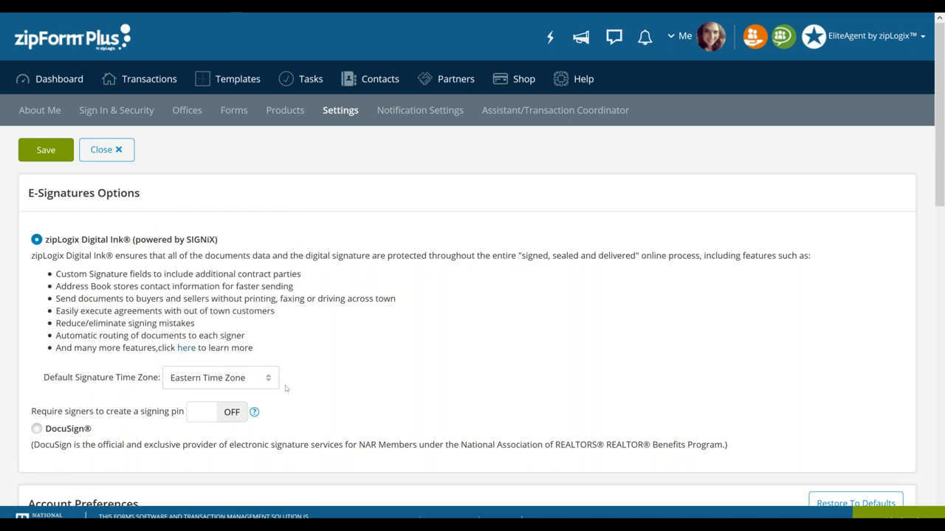
scroll(285, 385, down, 1)
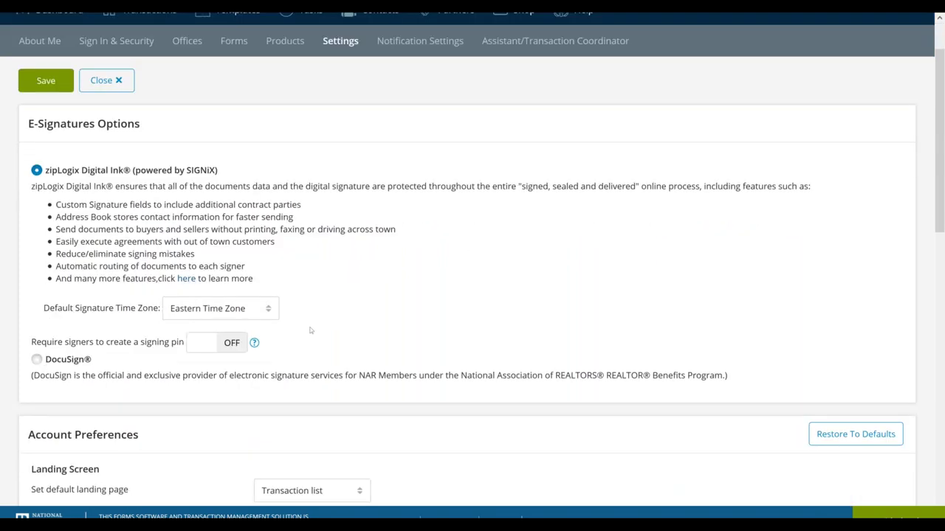
scroll(311, 331, up, 1)
click(46, 150)
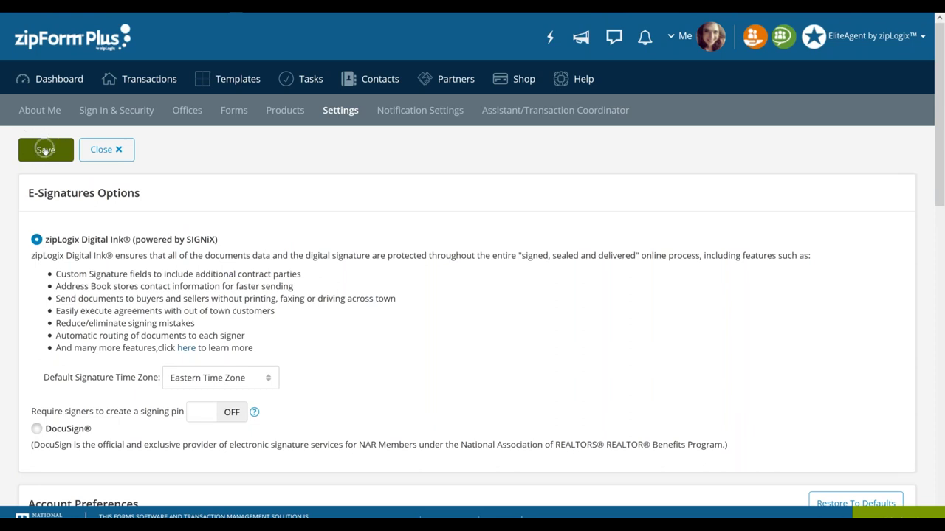
click(45, 151)
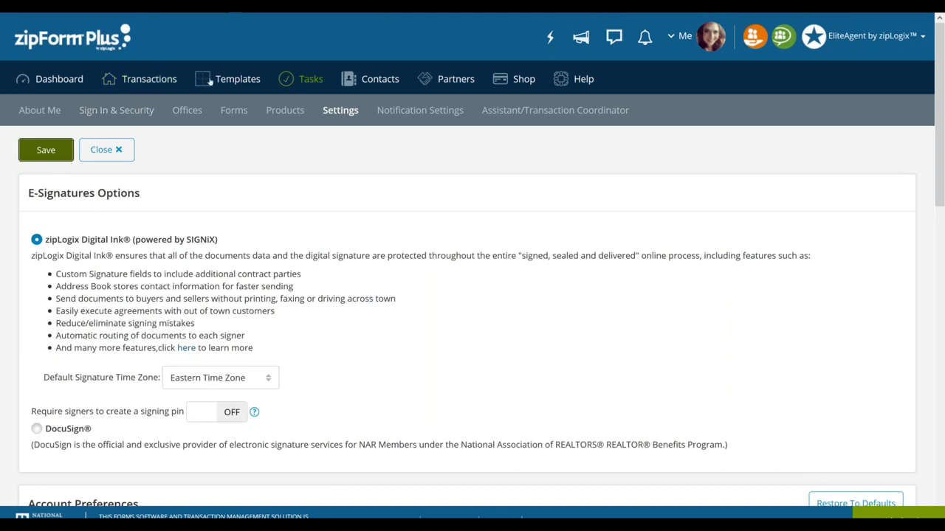
click(139, 82)
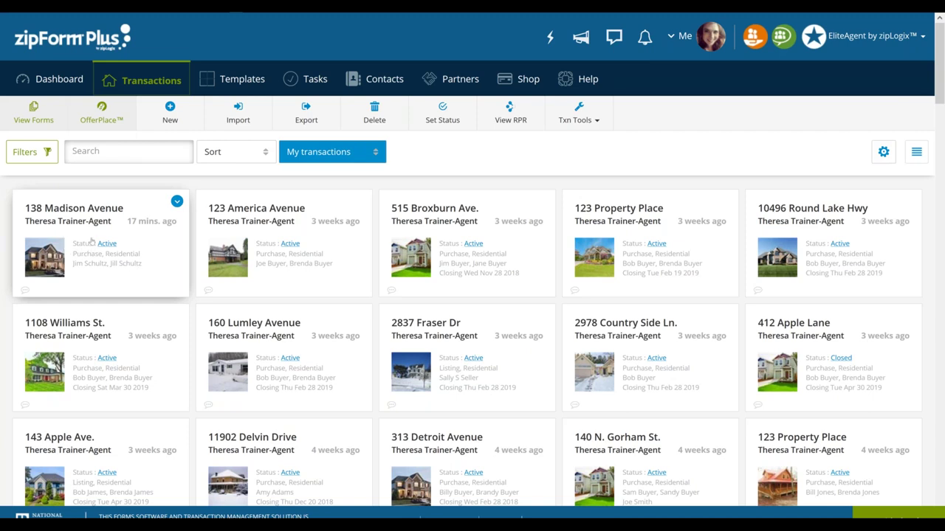
click(91, 239)
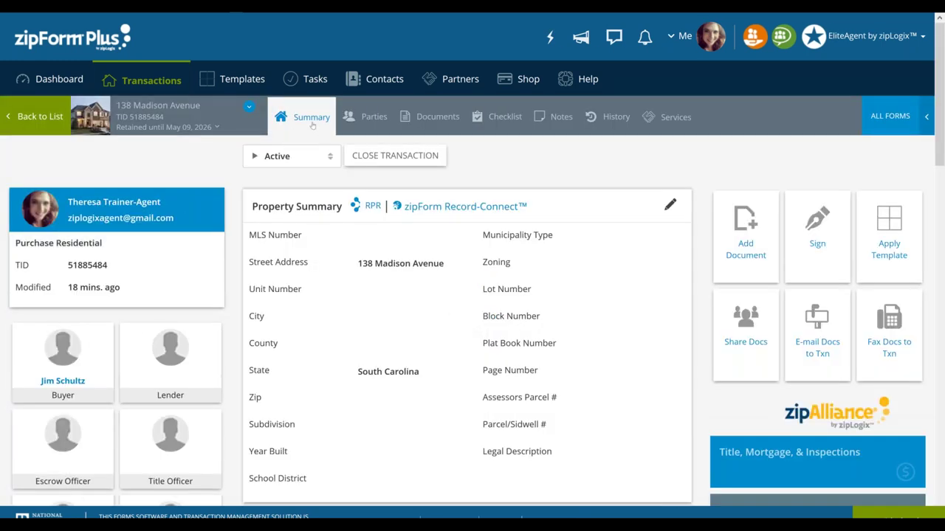
click(818, 238)
click(299, 124)
click(426, 118)
click(427, 119)
click(429, 118)
click(430, 119)
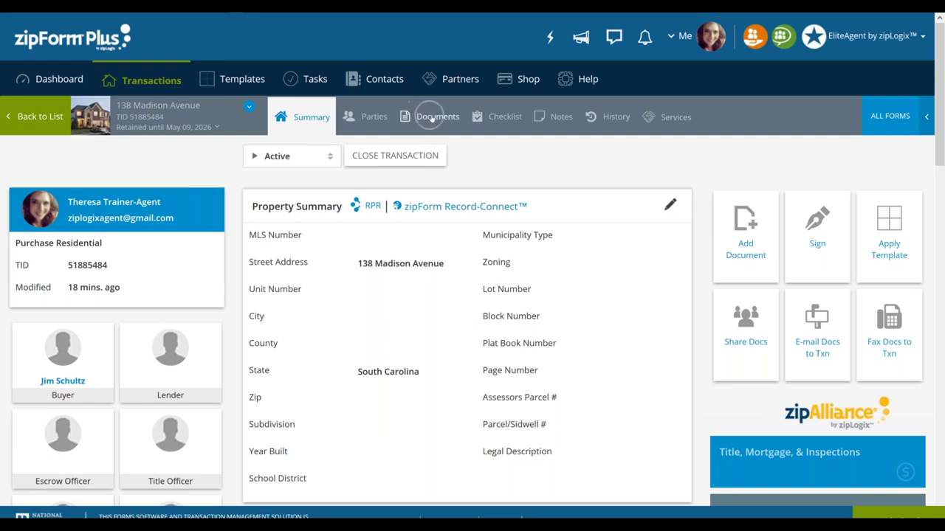
click(432, 118)
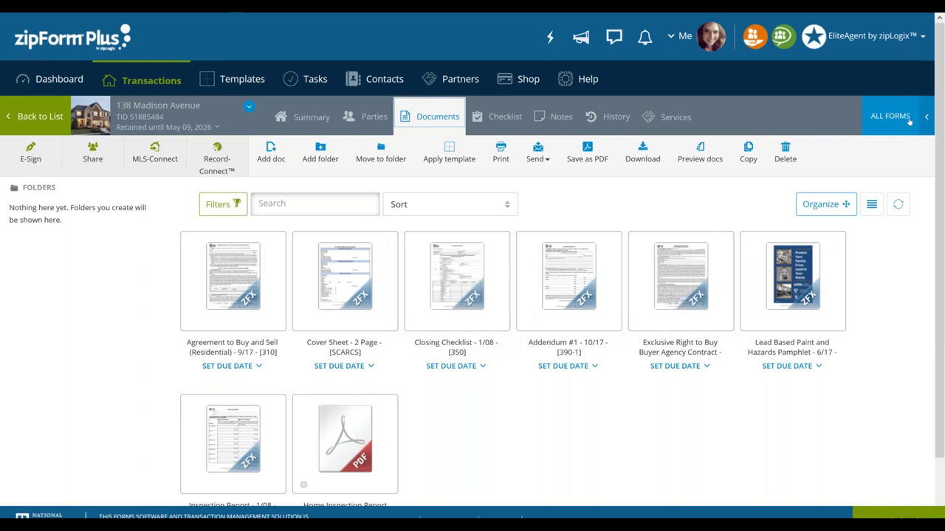
Add the Release of Agreement/Contract to Buy and Sell Real Estate form from SCAR Form Libraries, then close the panel
click(885, 119)
click(885, 120)
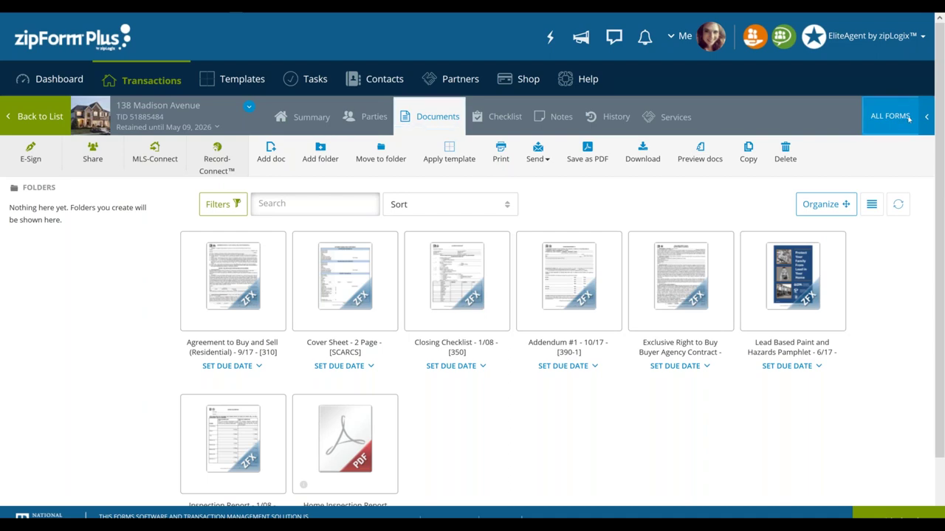
click(907, 120)
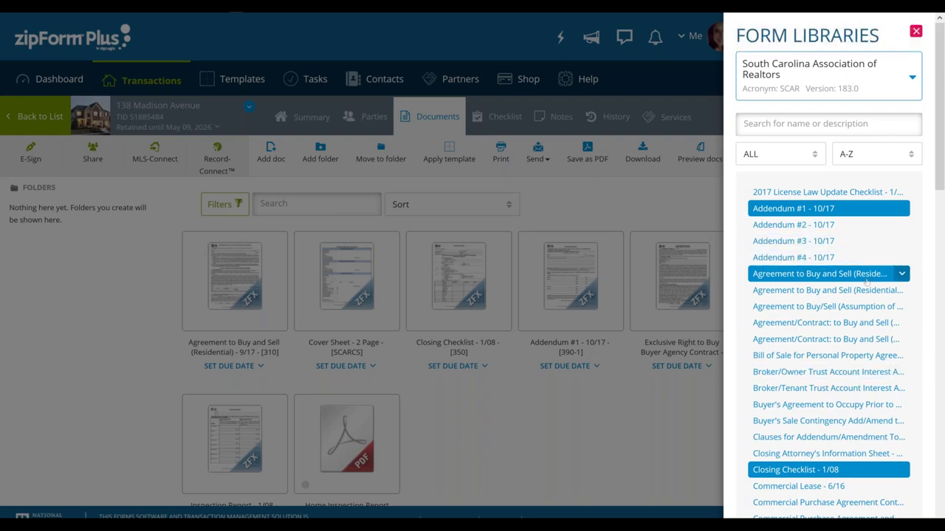
scroll(827, 273, down, 5)
scroll(856, 184, down, 5)
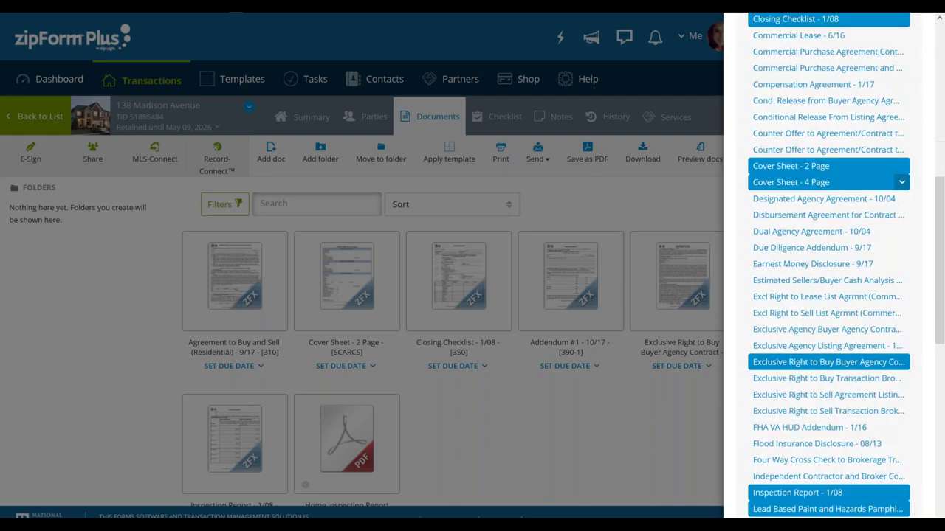
scroll(860, 285, down, 5)
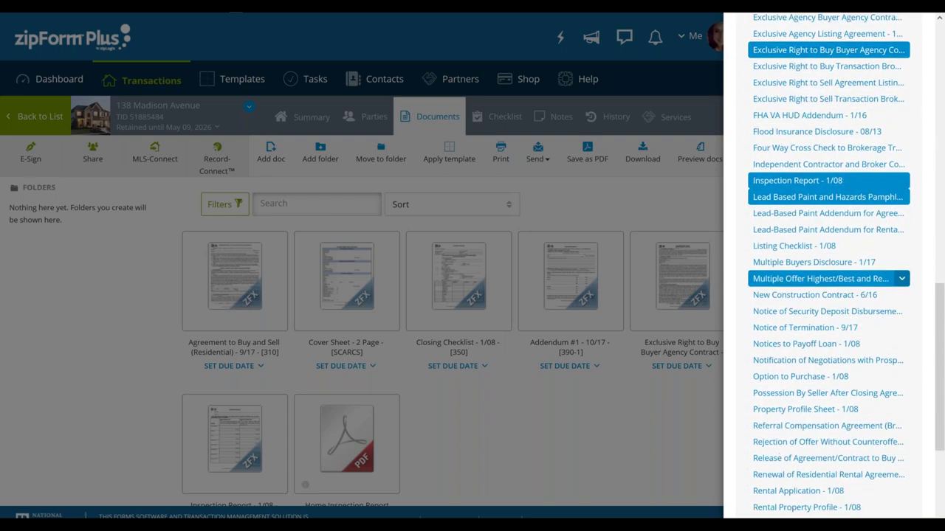
scroll(860, 443, down, 2)
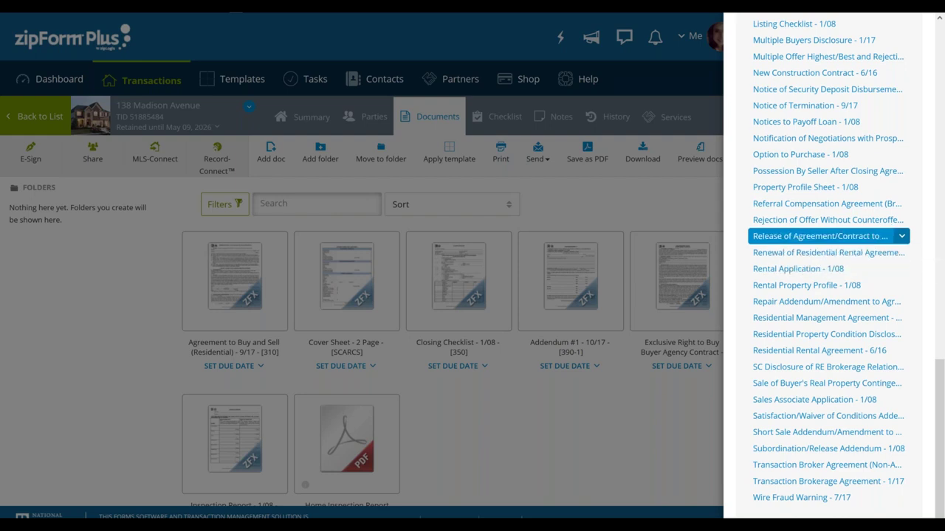
click(857, 238)
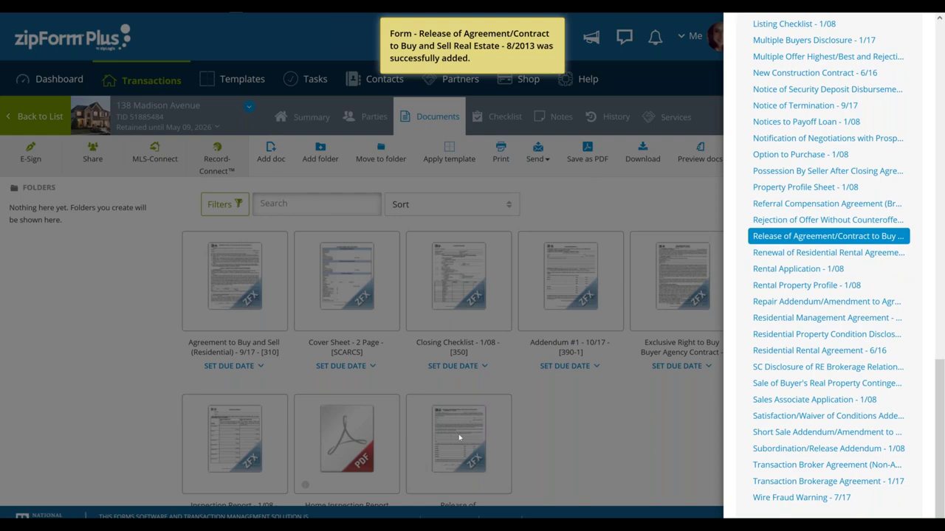
scroll(891, 244, up, 20)
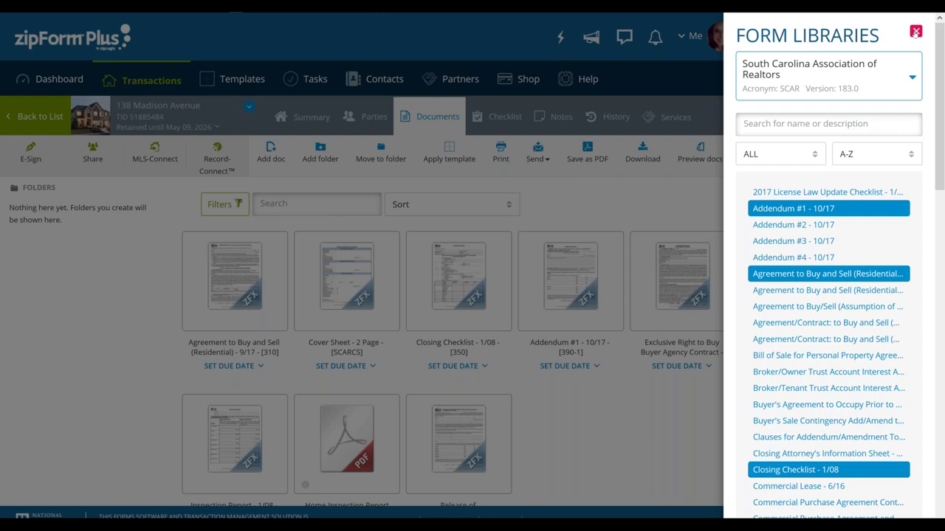
click(915, 31)
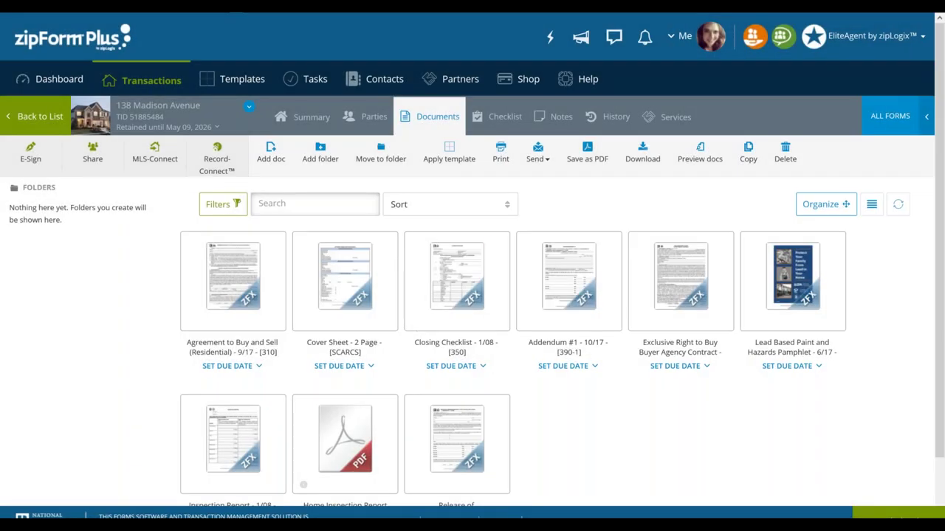
mouse_move(355, 296)
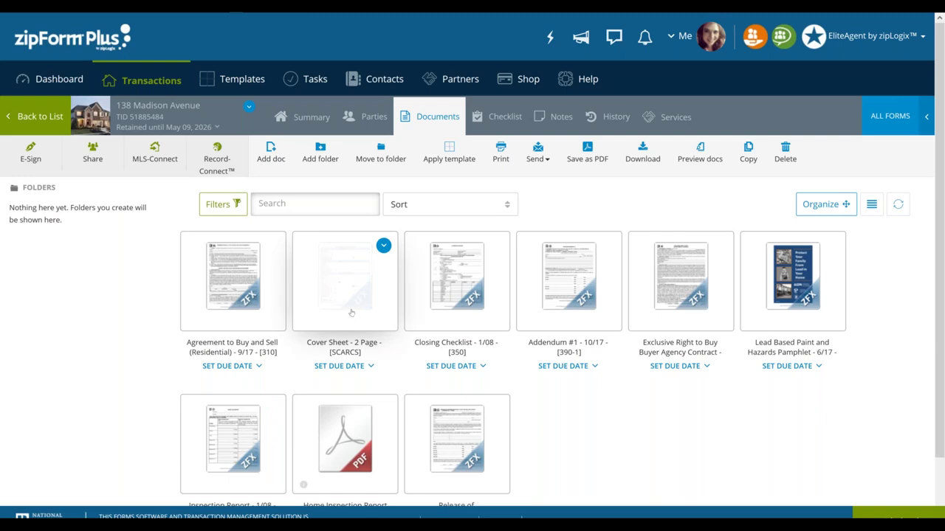
click(355, 296)
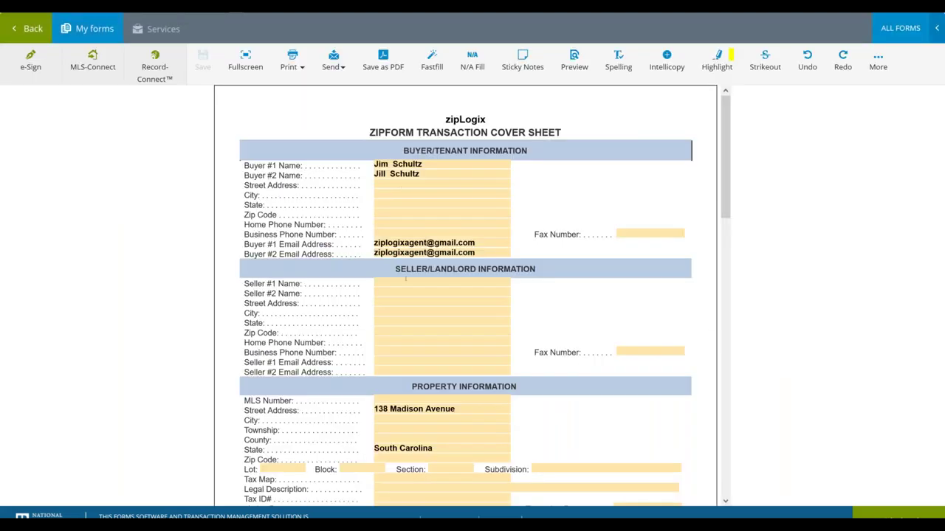
scroll(406, 278, down, 3)
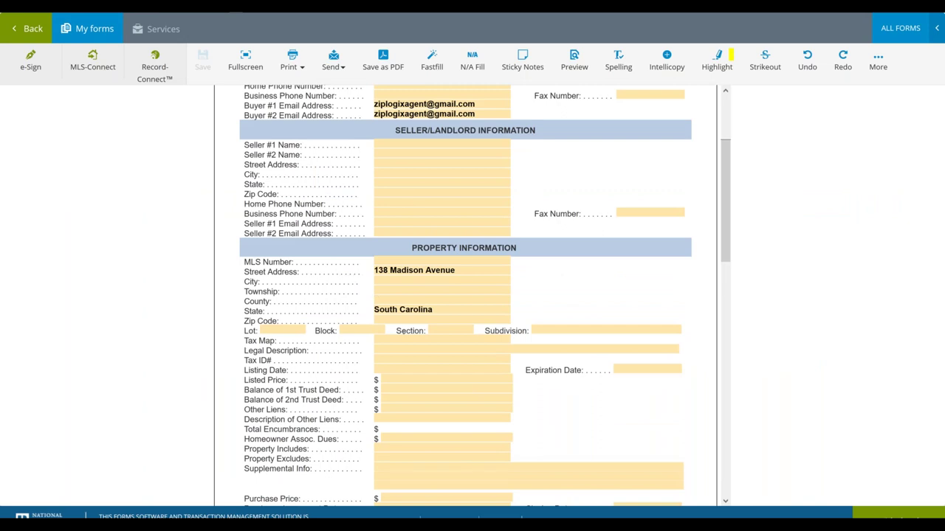
scroll(465, 295, down, 3)
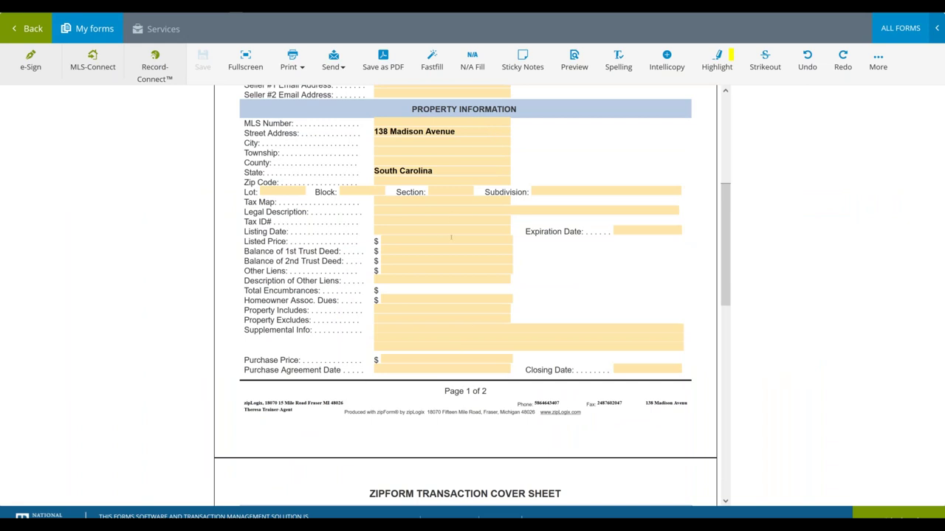
scroll(440, 481, down, 6)
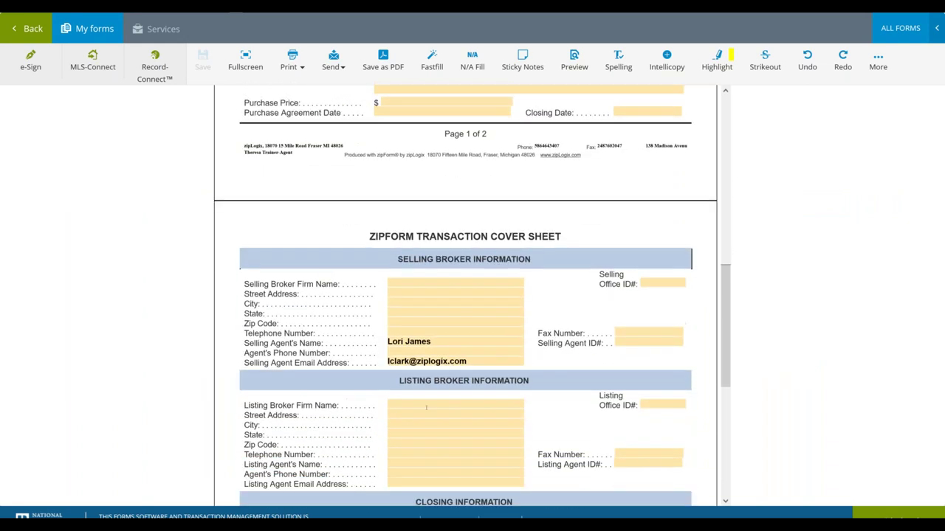
scroll(455, 414, down, 6)
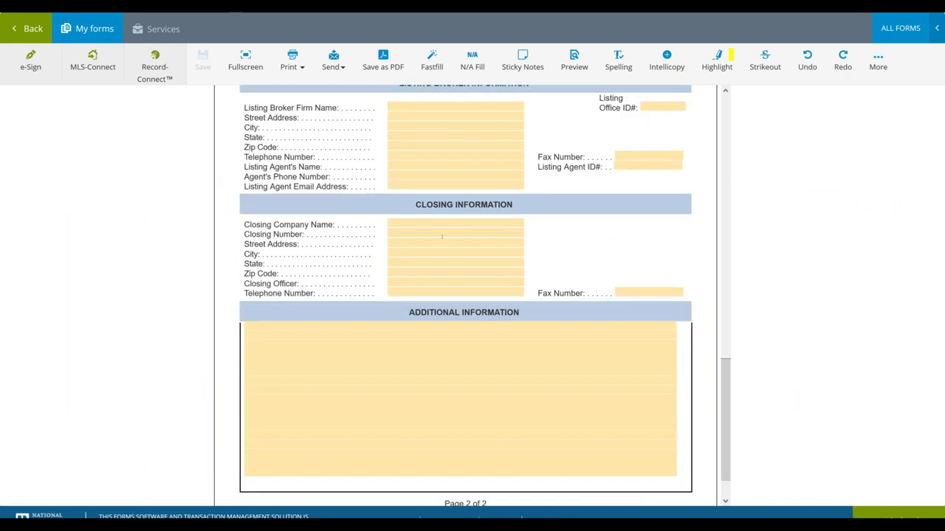
click(448, 221)
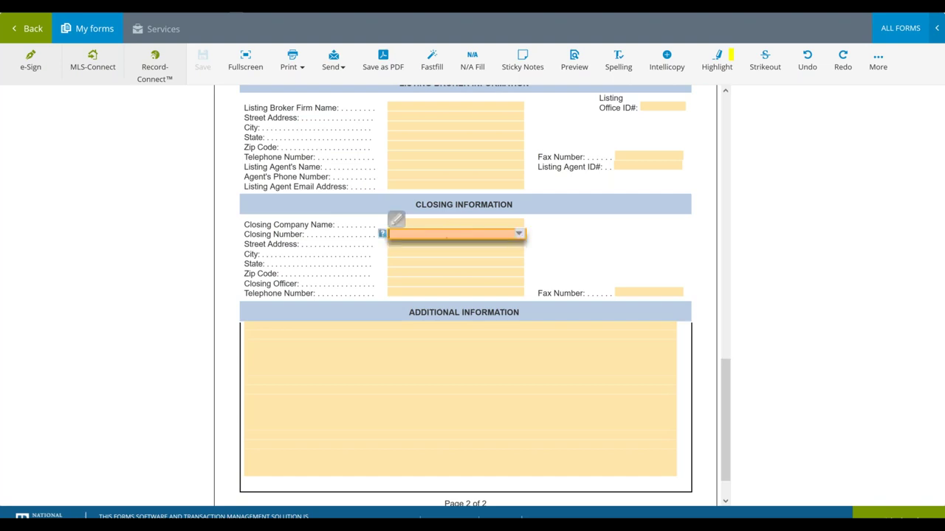
scroll(448, 222, up, 7)
scroll(465, 295, up, 11)
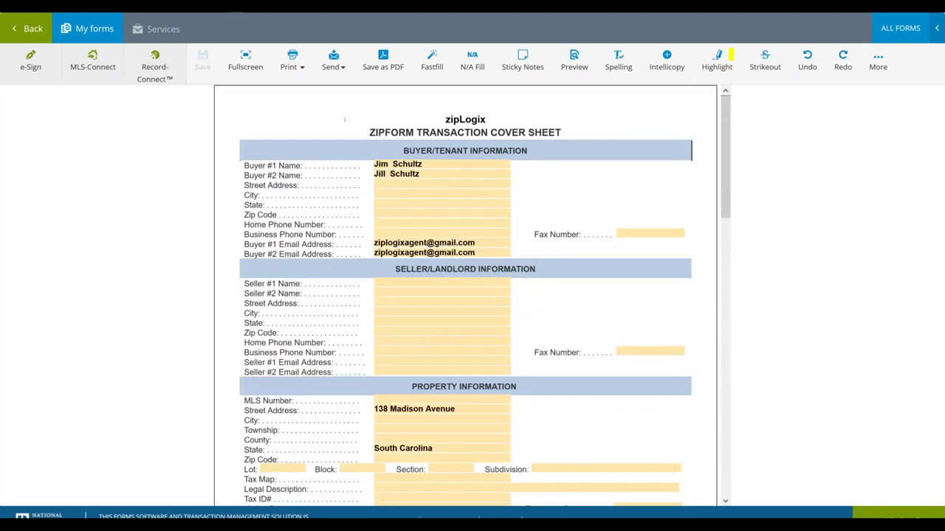
click(28, 28)
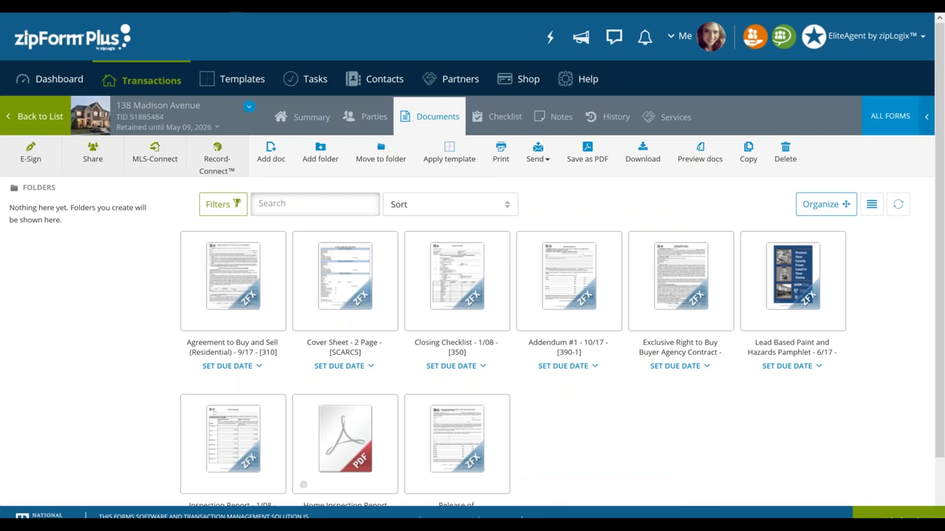
click(350, 303)
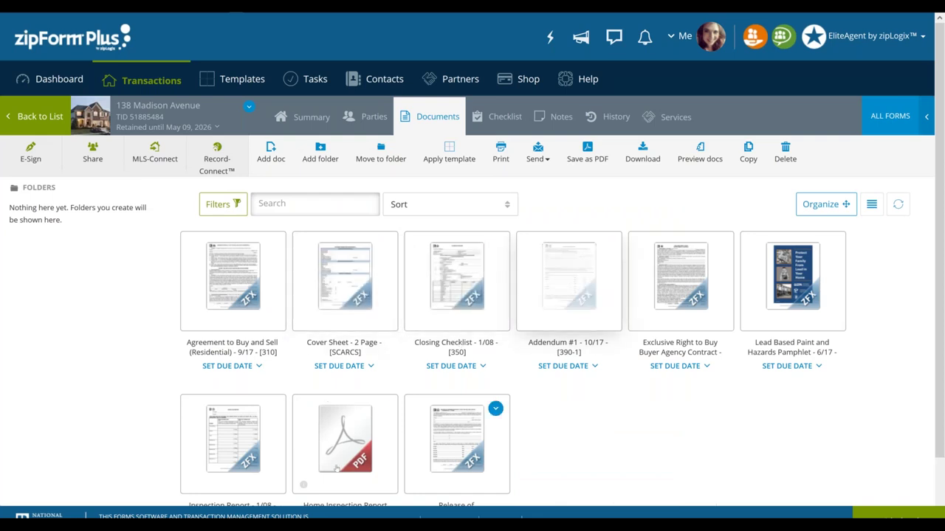
scroll(338, 469, down, 2)
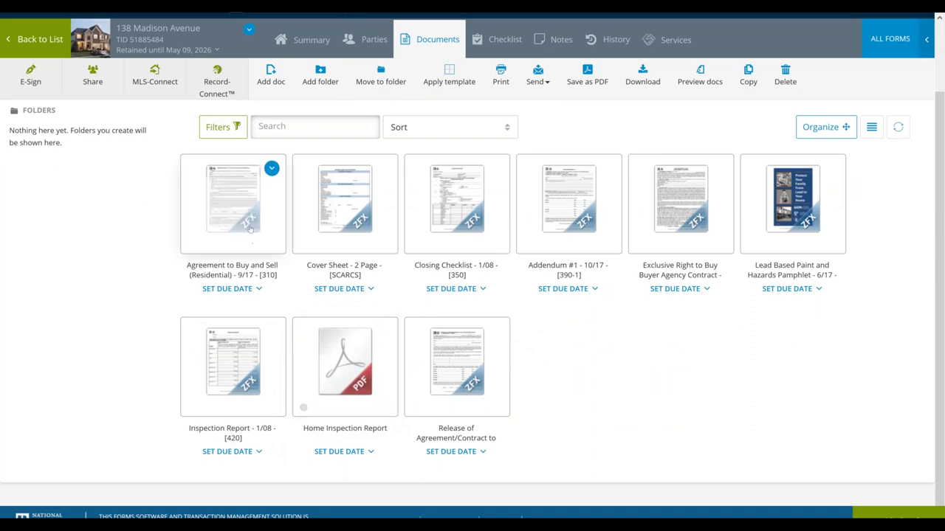
click(250, 230)
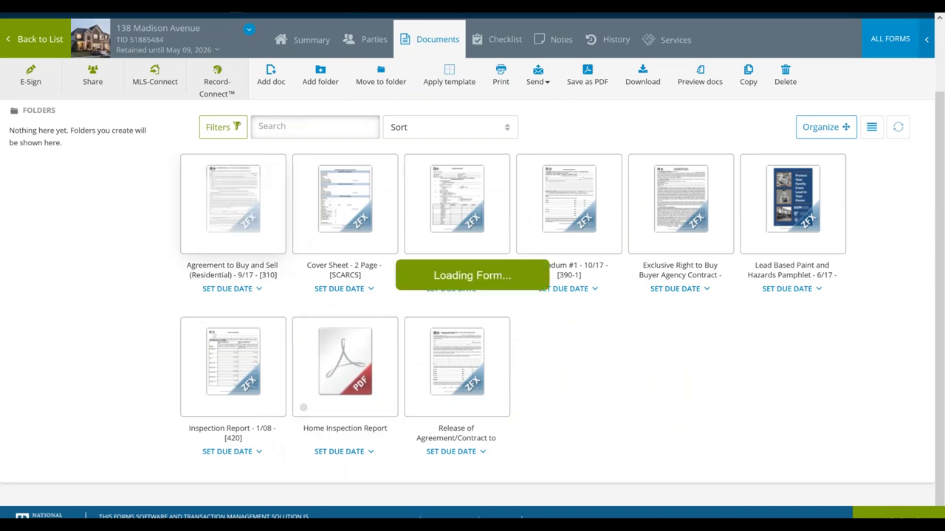
scroll(434, 237, down, 4)
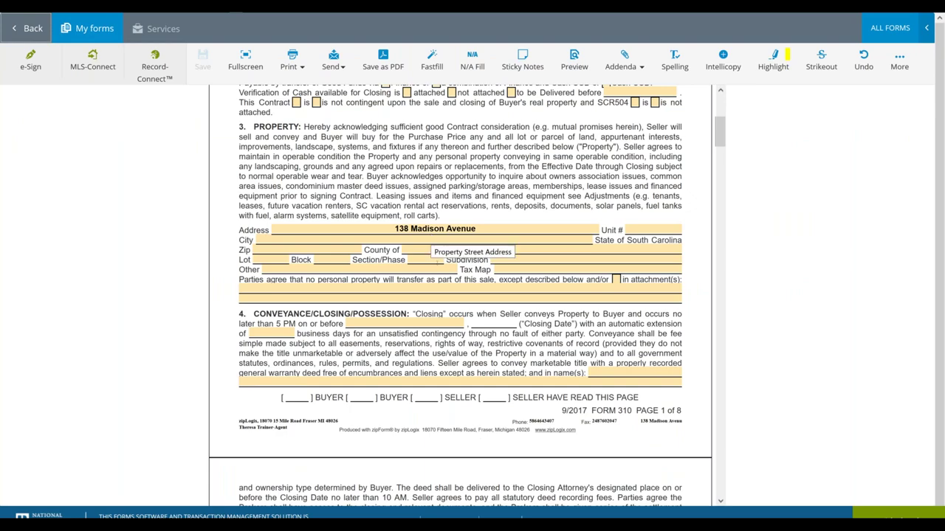
scroll(460, 296, down, 9)
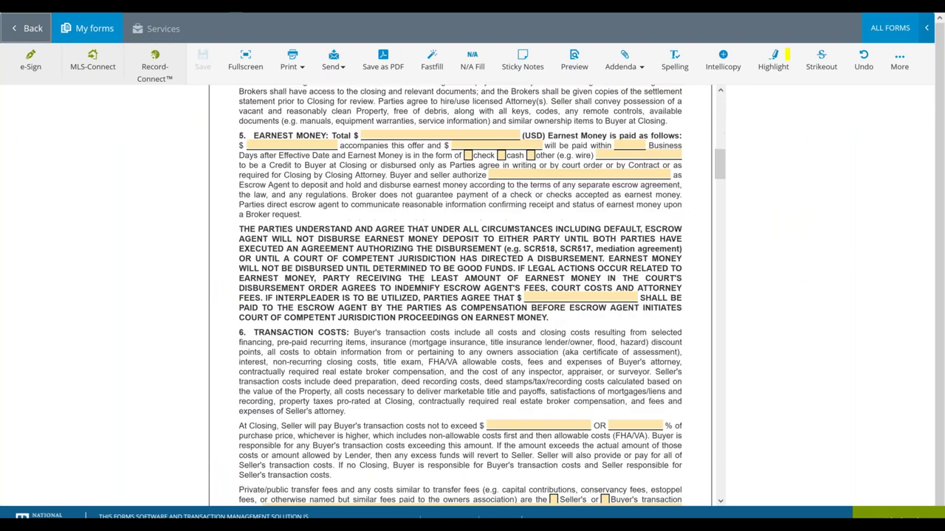
scroll(460, 295, down, 5)
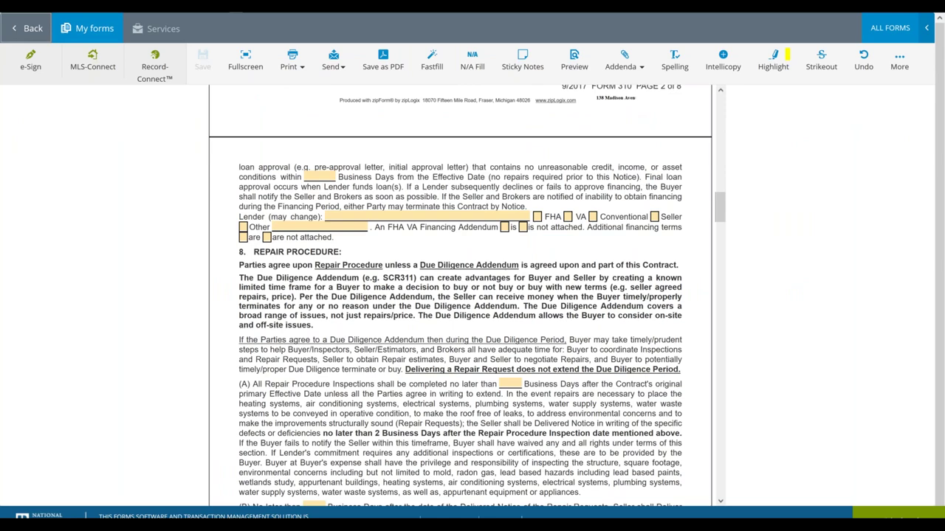
scroll(460, 296, down, 10)
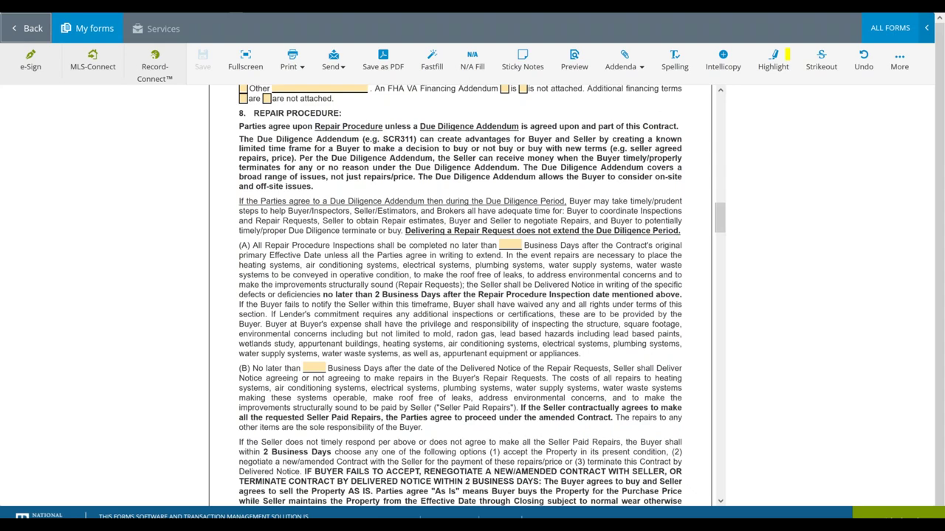
scroll(459, 296, up, 4)
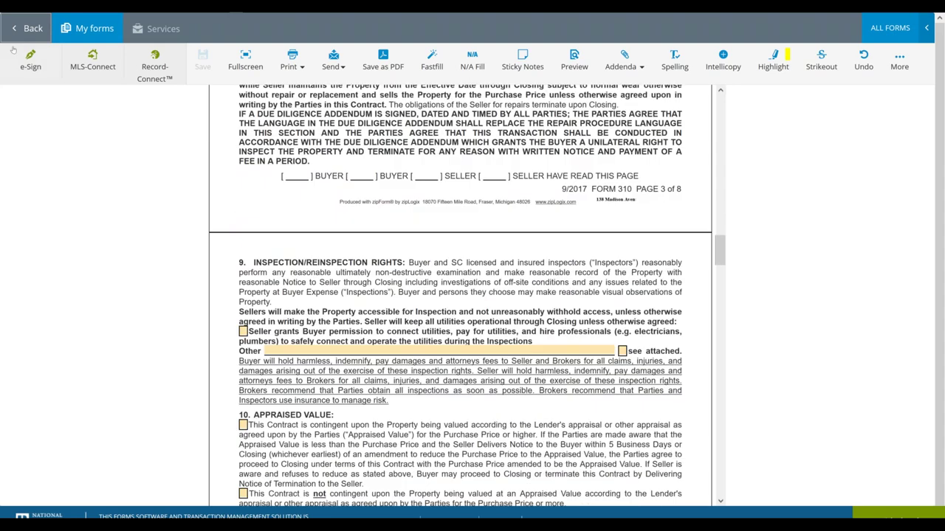
click(32, 29)
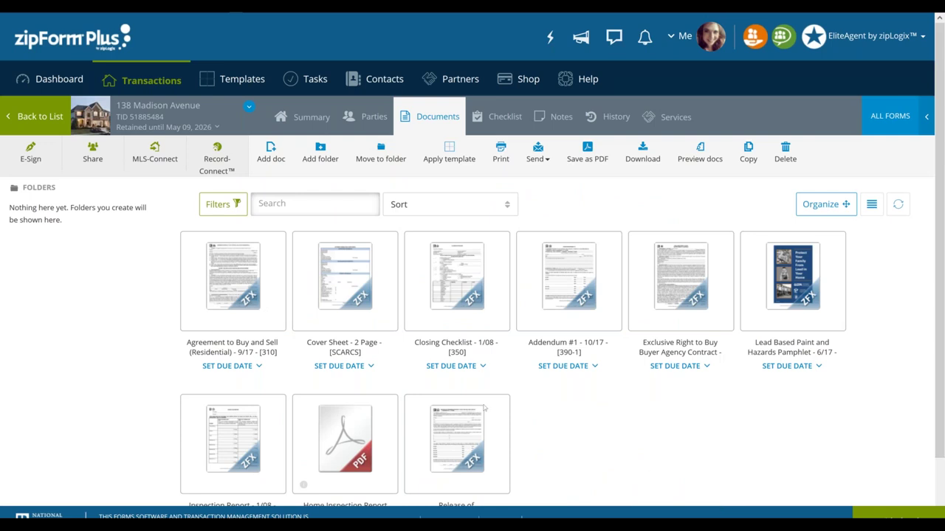
Check the Summary, return to Documents, and open the E-Sign packets page
click(297, 118)
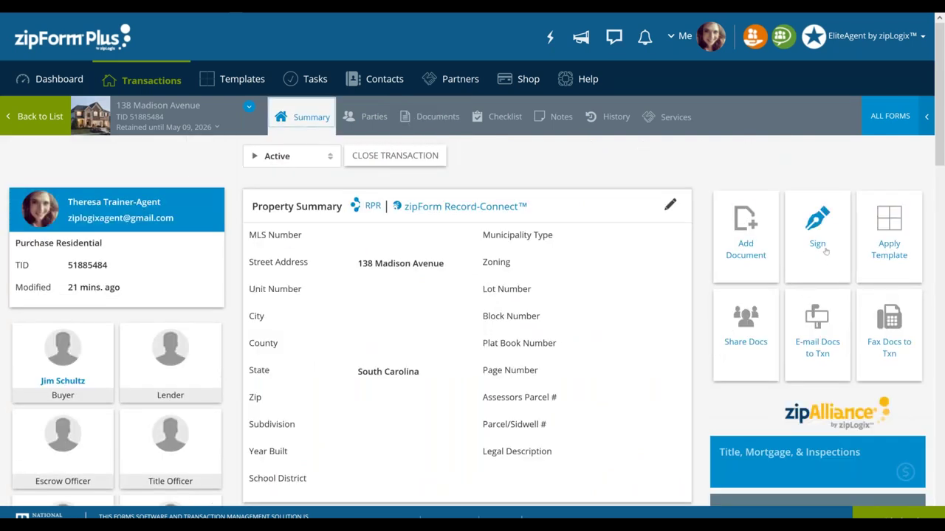
click(433, 118)
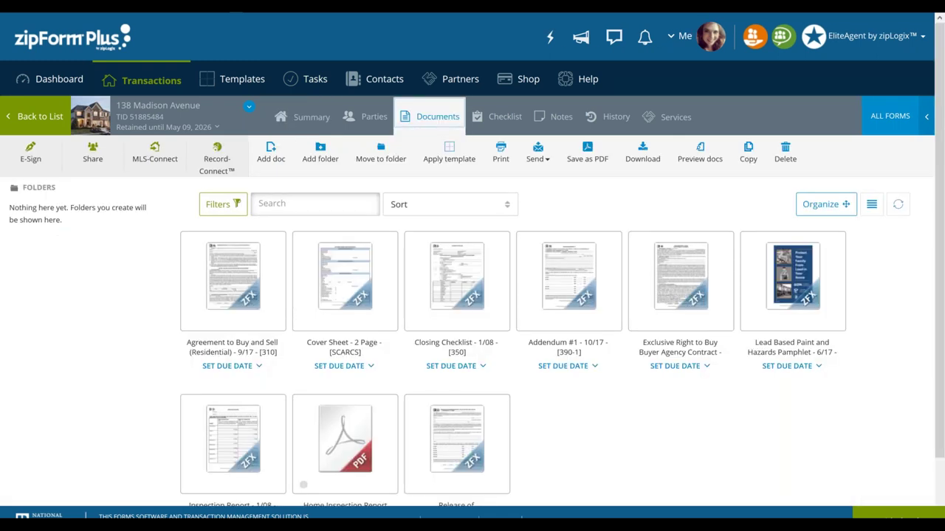
click(32, 154)
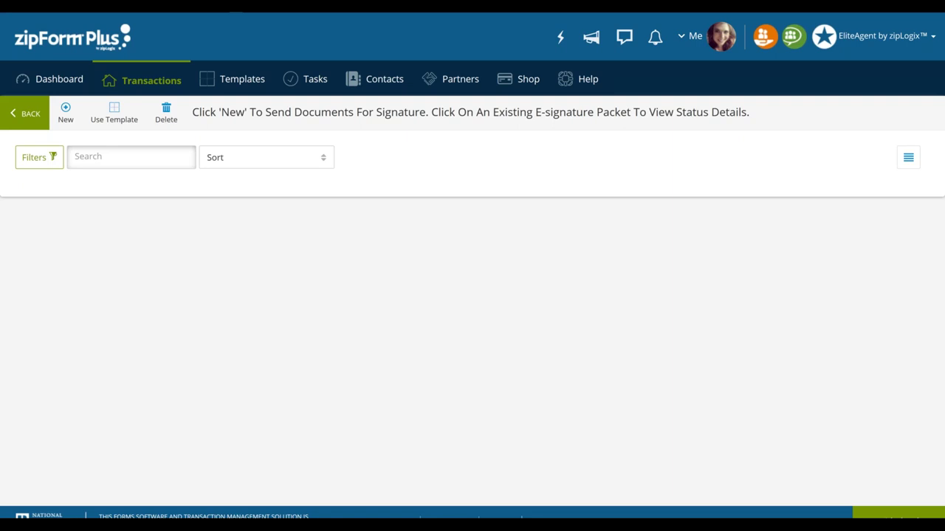
Start a new e-signature packet with New on the E-Sign page
click(66, 109)
click(65, 107)
click(66, 108)
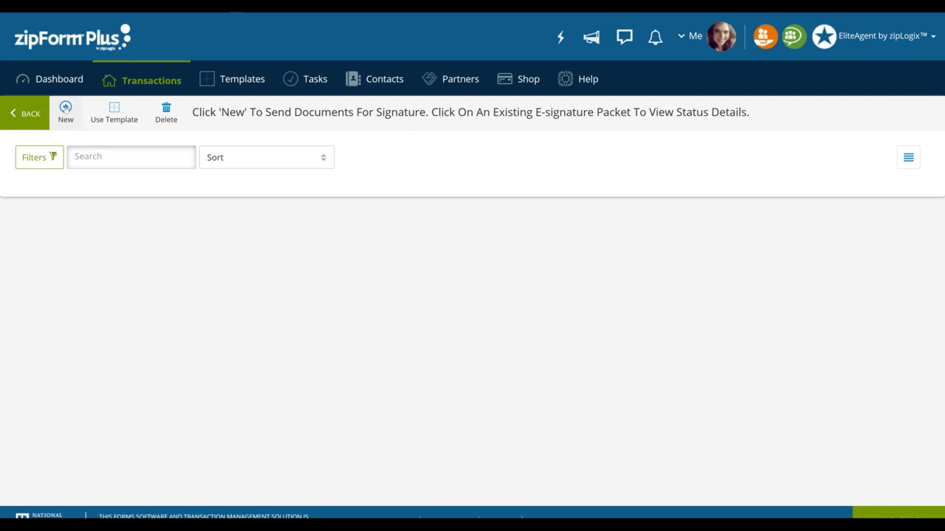
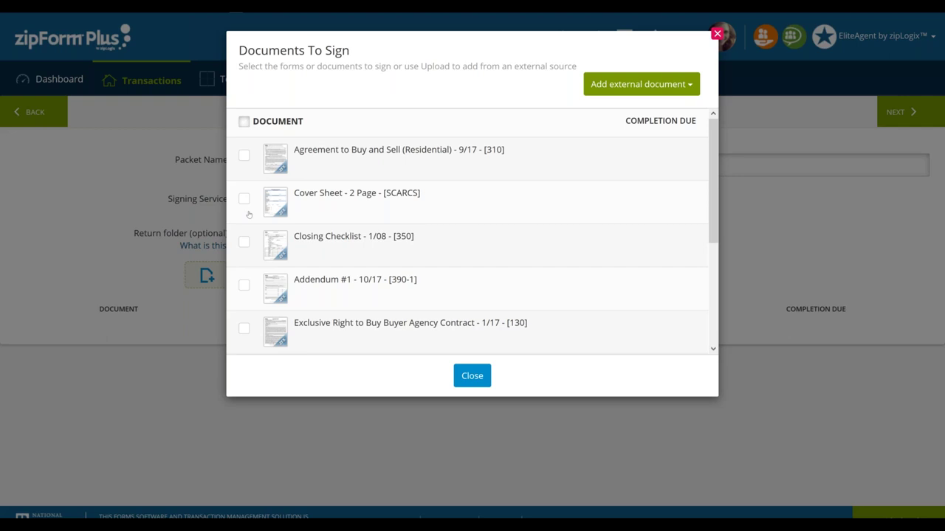
Tick Agreement to Buy and Sell (Residential) and Home Inspection Report in Documents To Sign
scroll(394, 210, down, 3)
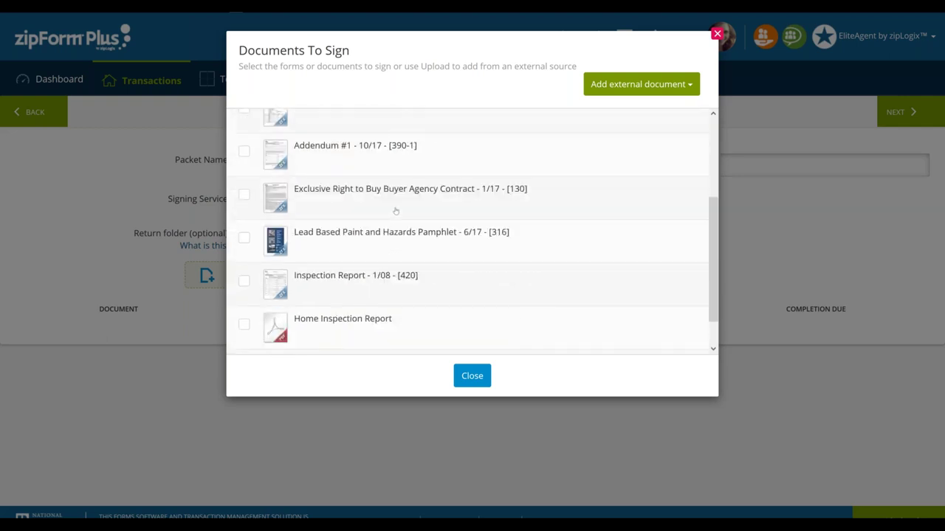
scroll(405, 177, up, 2)
scroll(391, 212, down, 2)
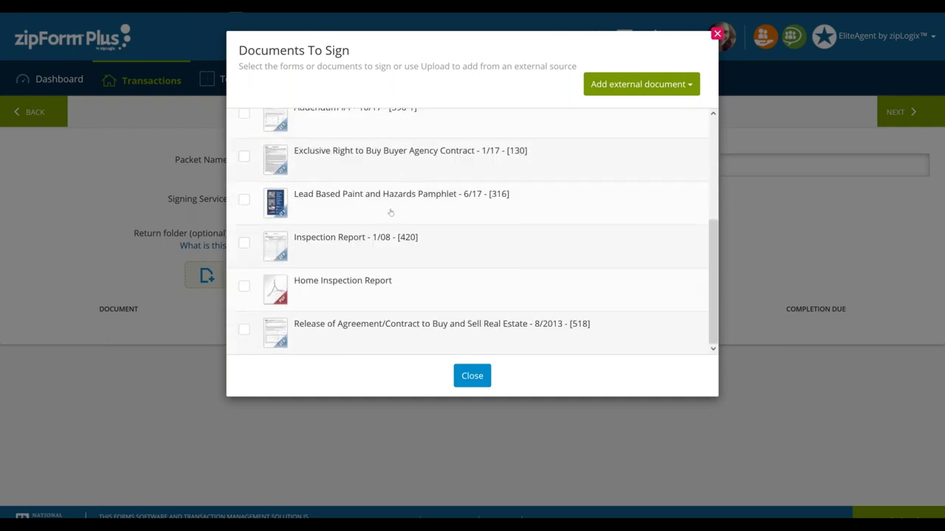
scroll(427, 291, up, 4)
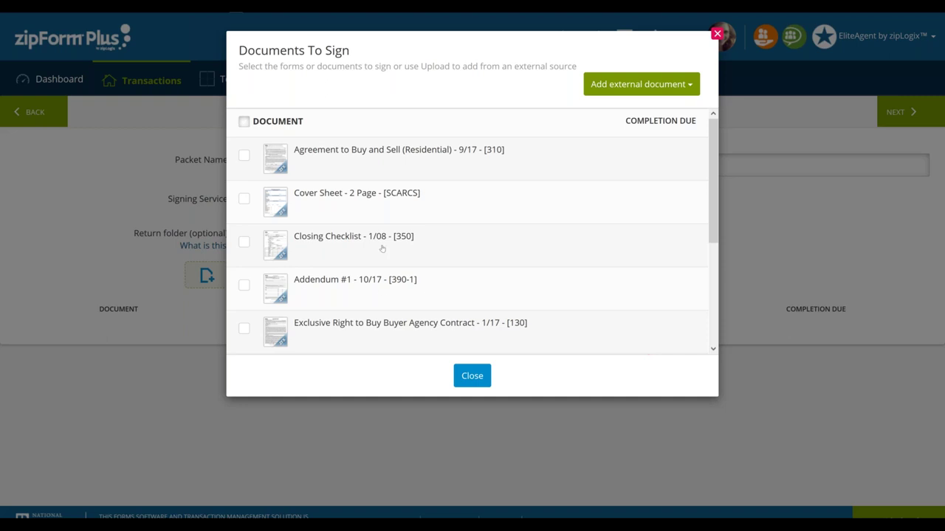
scroll(330, 253, down, 4)
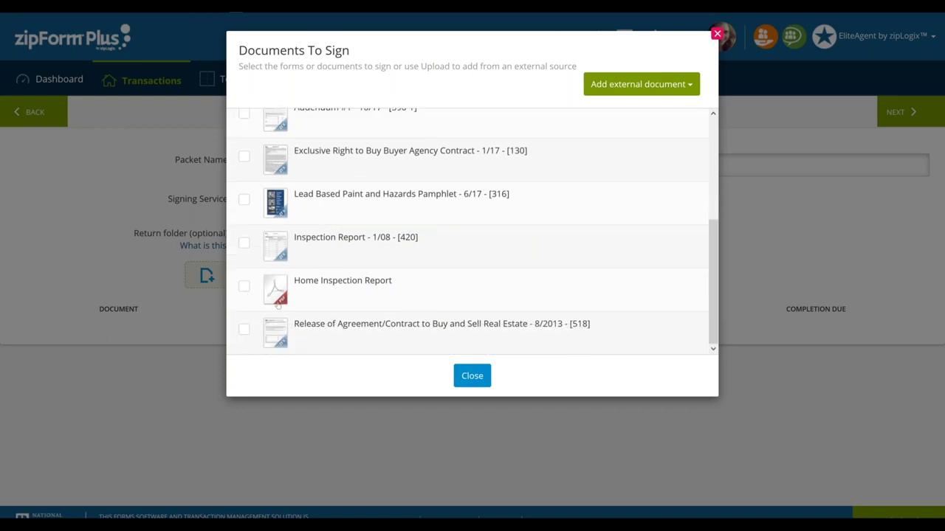
scroll(279, 309, up, 2)
scroll(279, 309, up, 2)
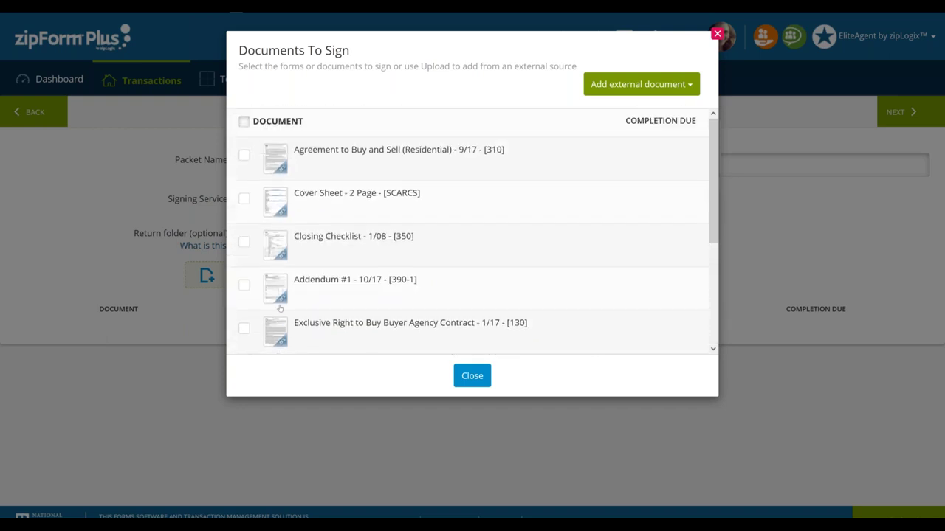
click(244, 156)
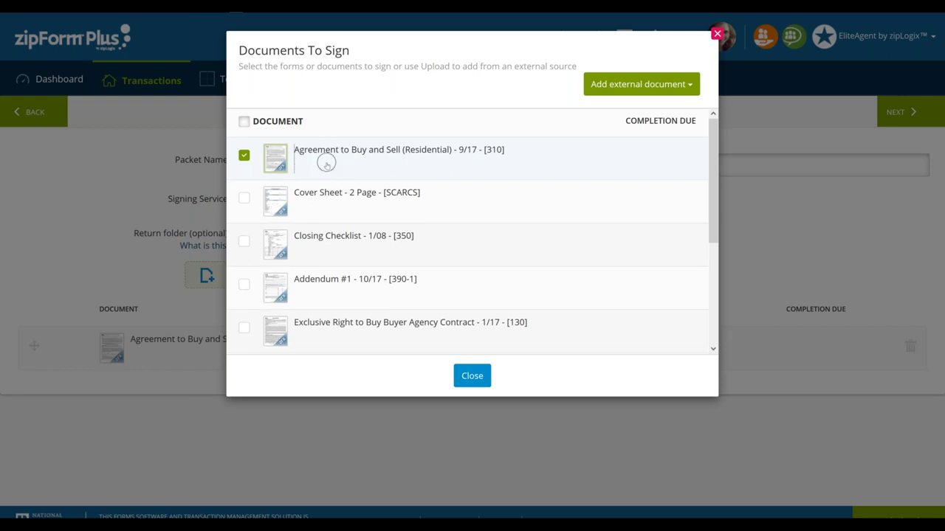
scroll(338, 258, down, 4)
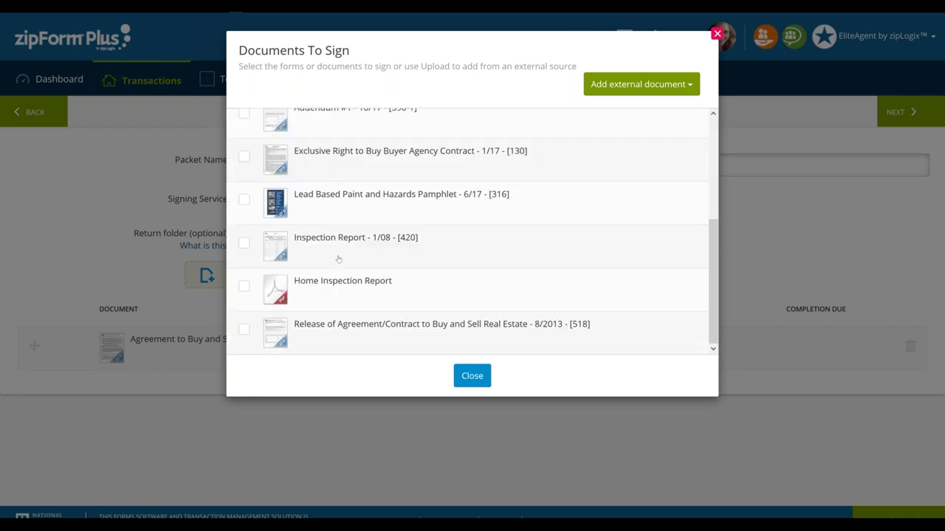
click(244, 288)
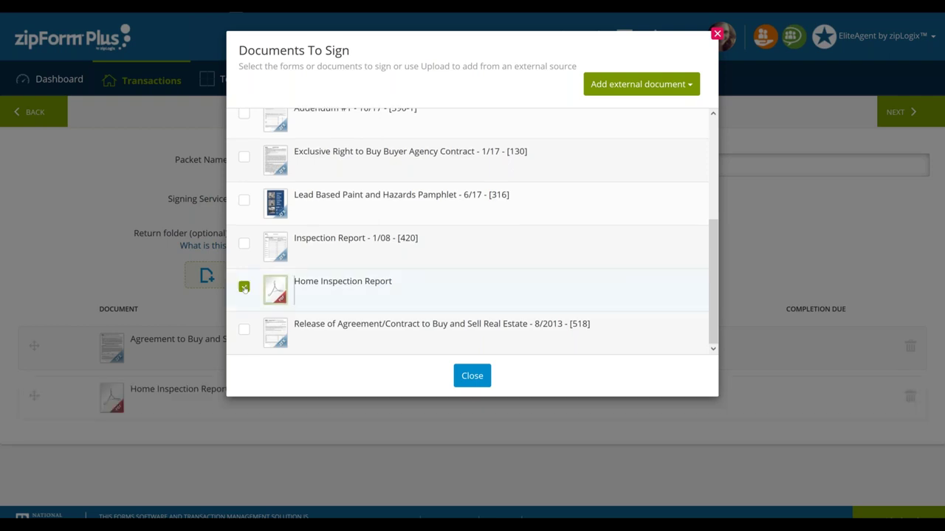
Review the Add external document sources, then close the Documents To Sign dialog
click(316, 296)
click(643, 86)
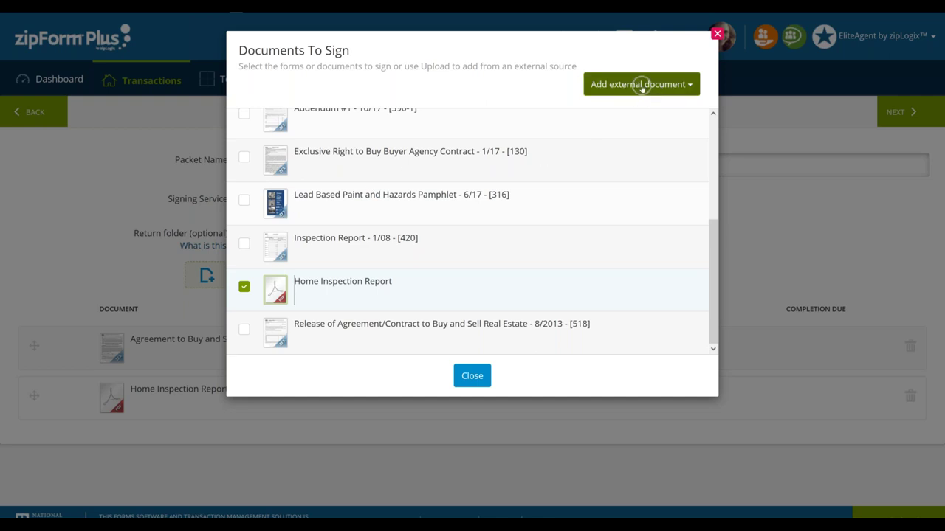
click(643, 87)
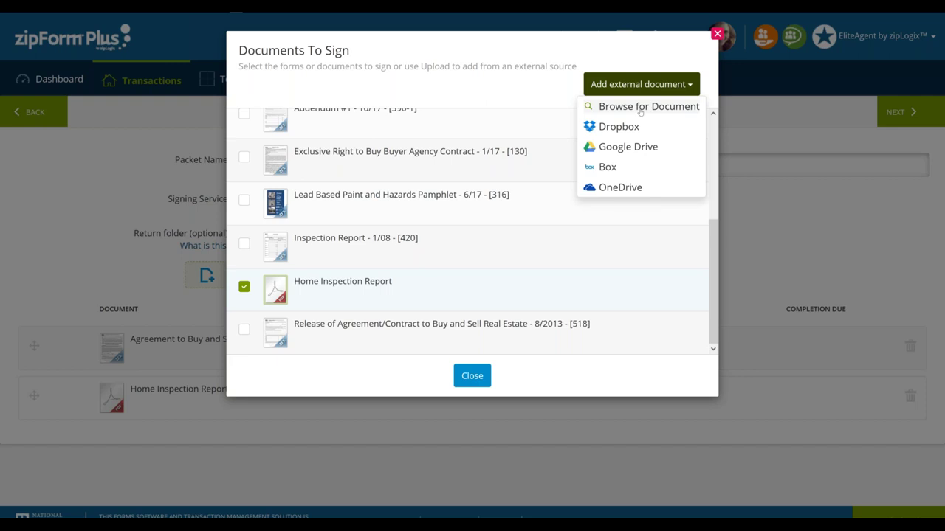
click(513, 99)
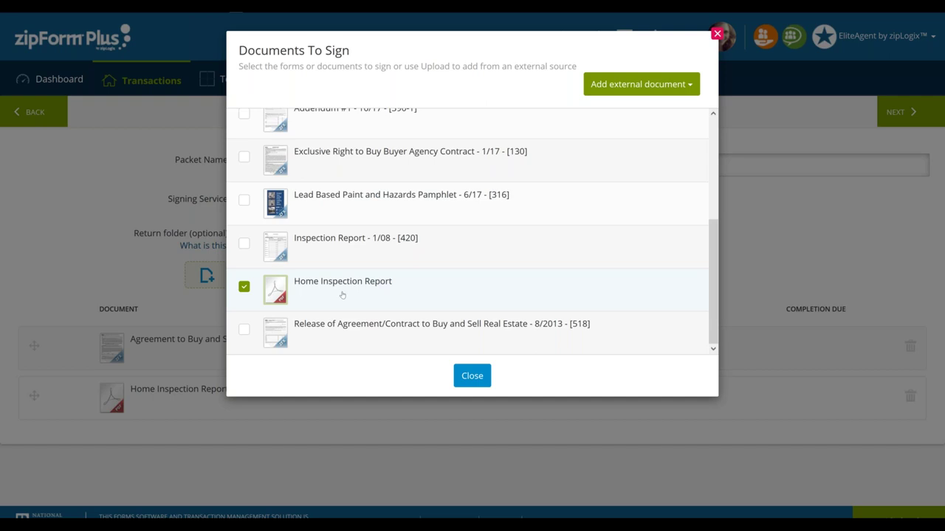
click(470, 379)
click(471, 377)
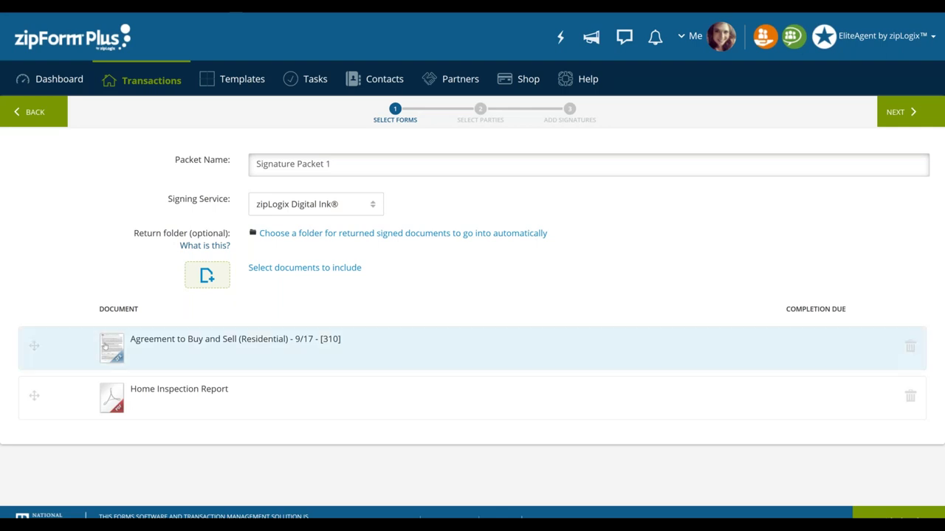
click(264, 269)
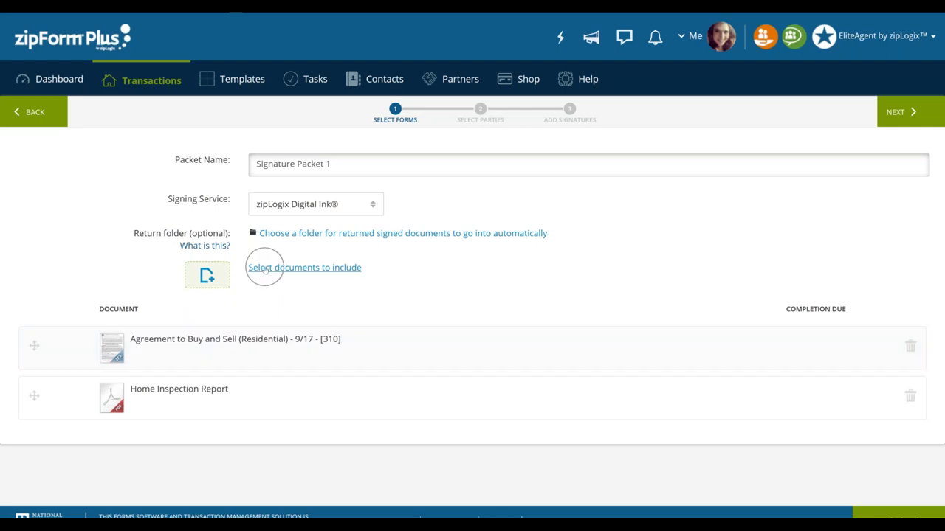
click(265, 269)
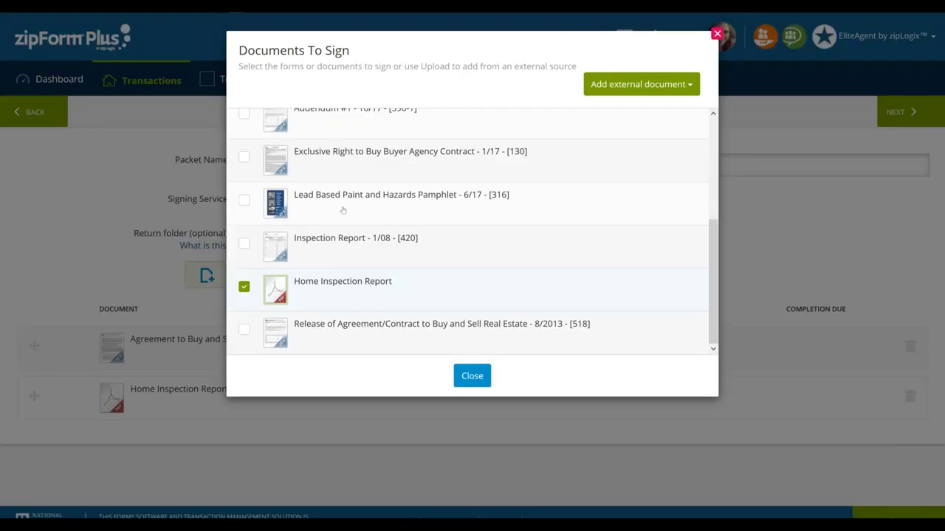
click(472, 376)
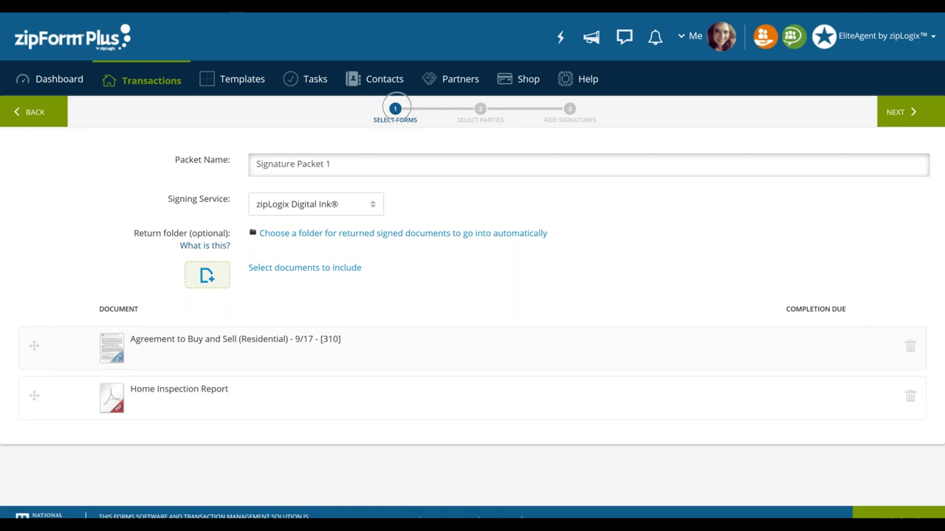
click(272, 165)
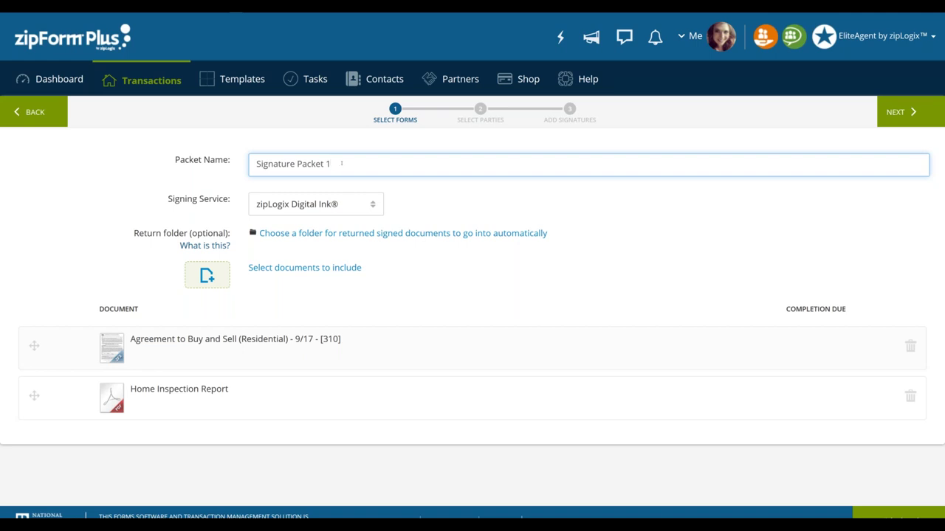
click(341, 164)
text(Counter Offer)
drag(353, 164, 333, 164)
click(391, 164)
key(BackSpace)
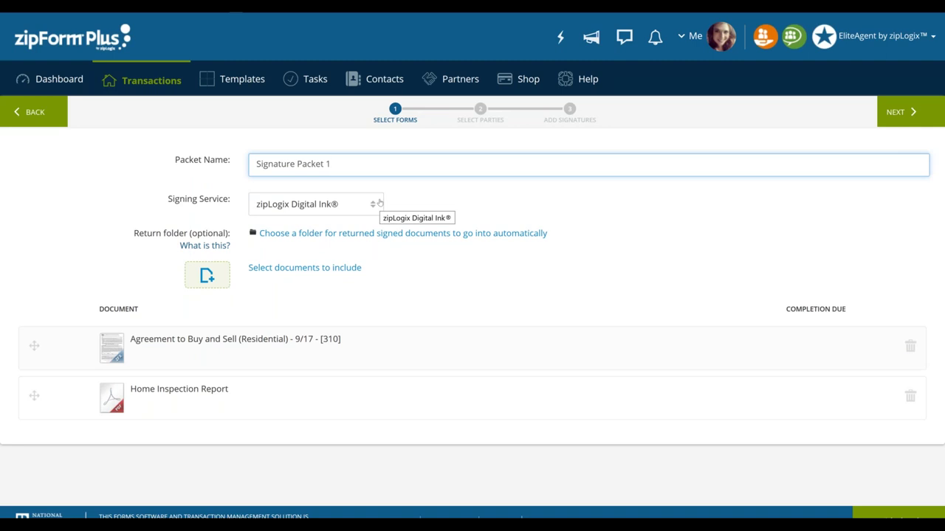
click(395, 114)
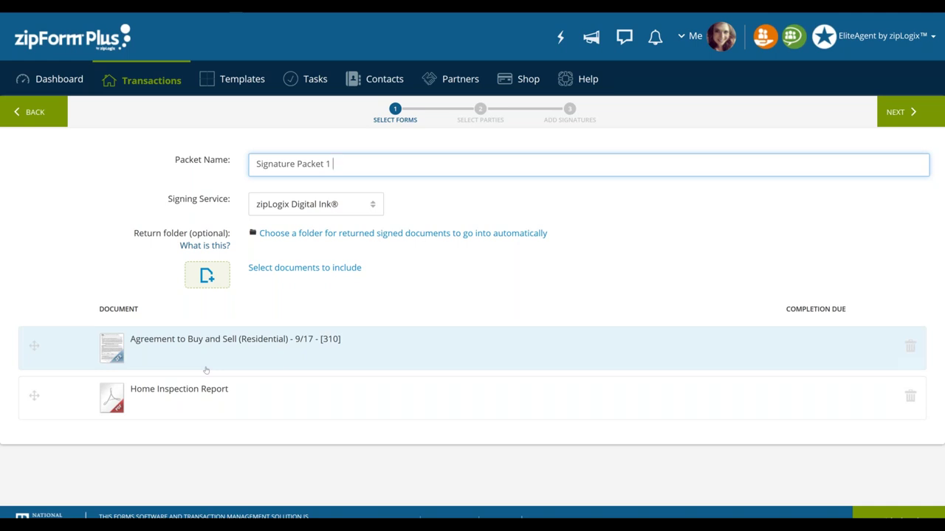
click(343, 164)
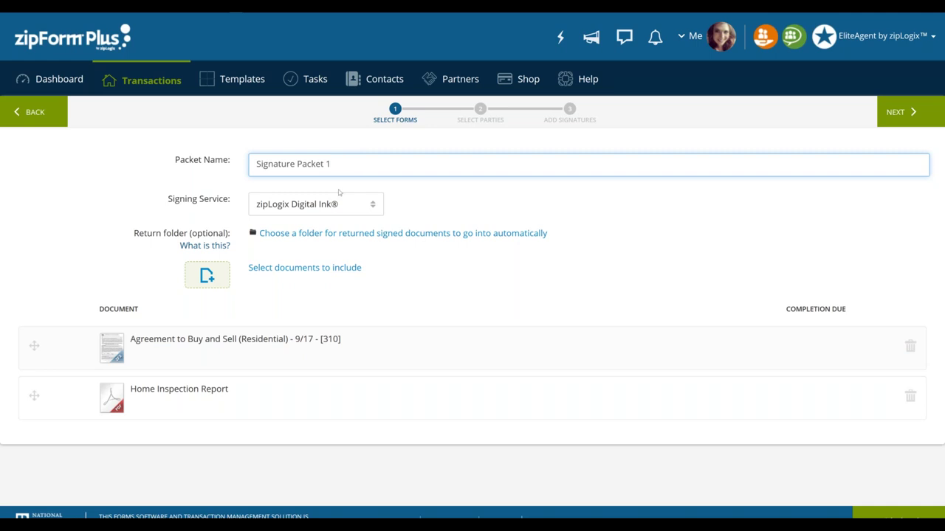
click(319, 213)
click(906, 113)
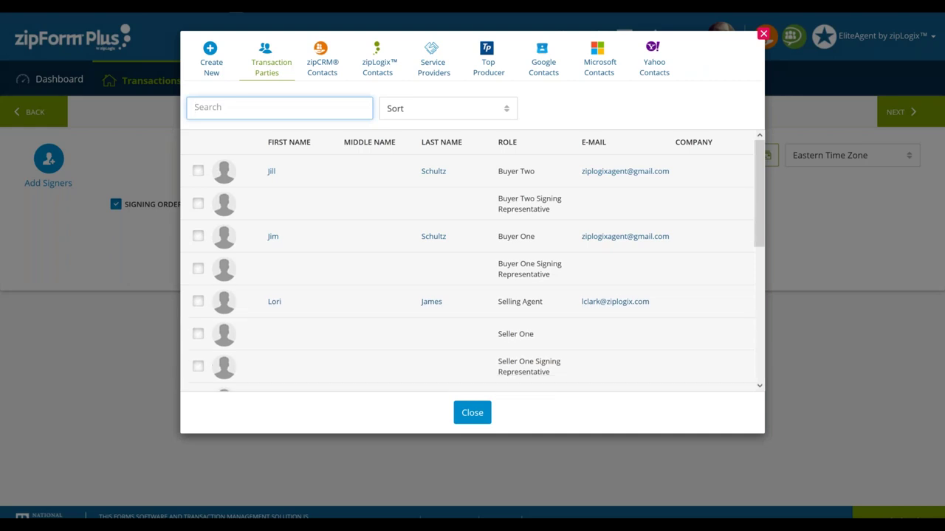
On Select Parties, tick Buyer One under Transaction Parties as the first signer
click(827, 447)
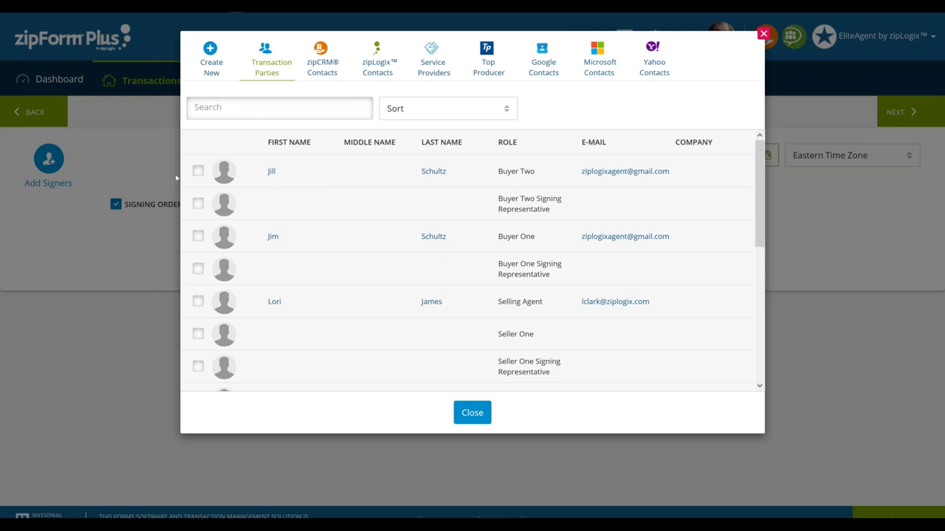
click(264, 74)
click(517, 236)
click(531, 236)
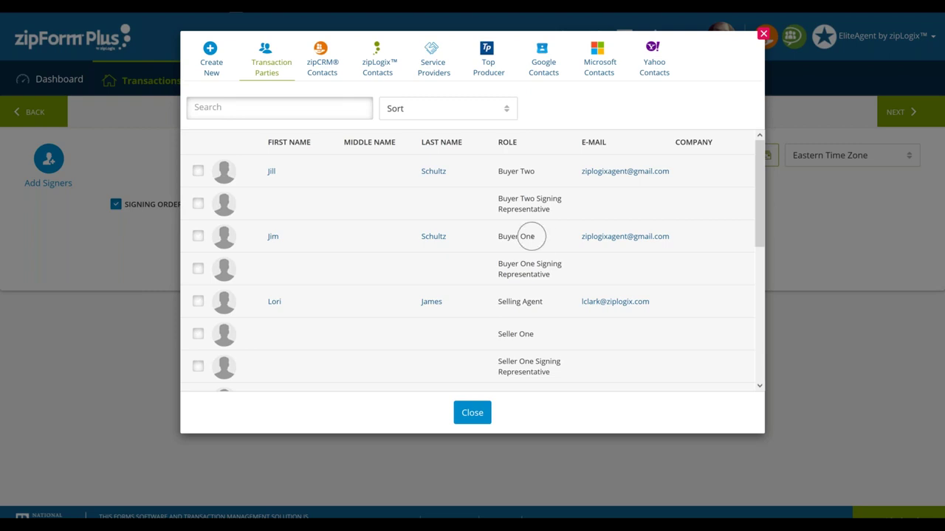
click(197, 236)
click(197, 236)
click(422, 236)
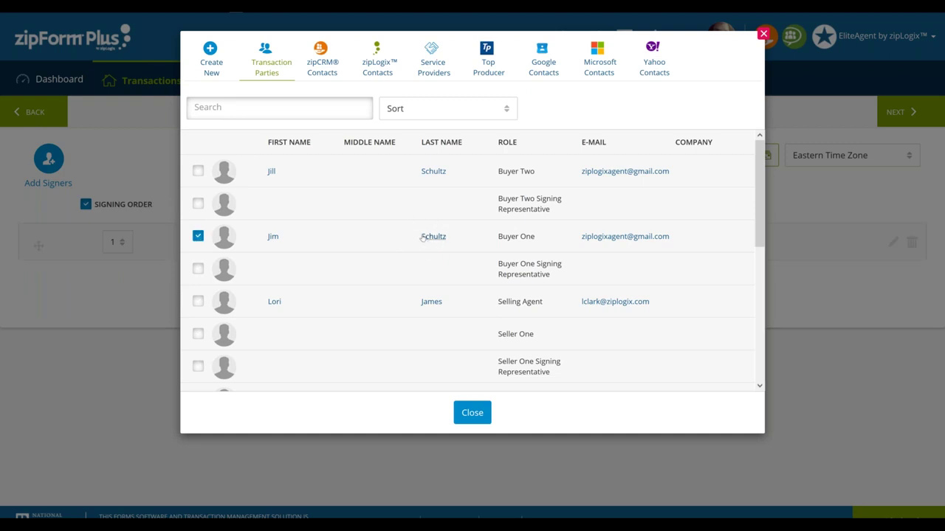
click(211, 59)
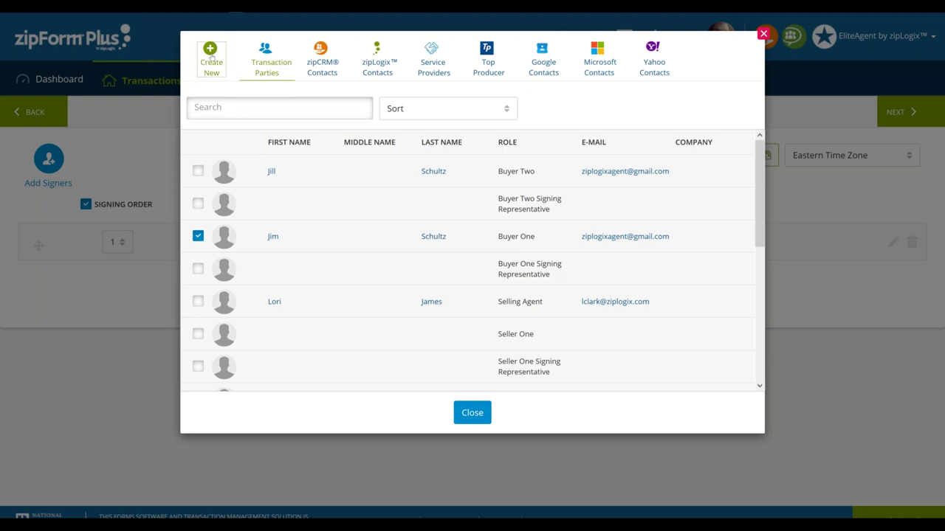
click(356, 145)
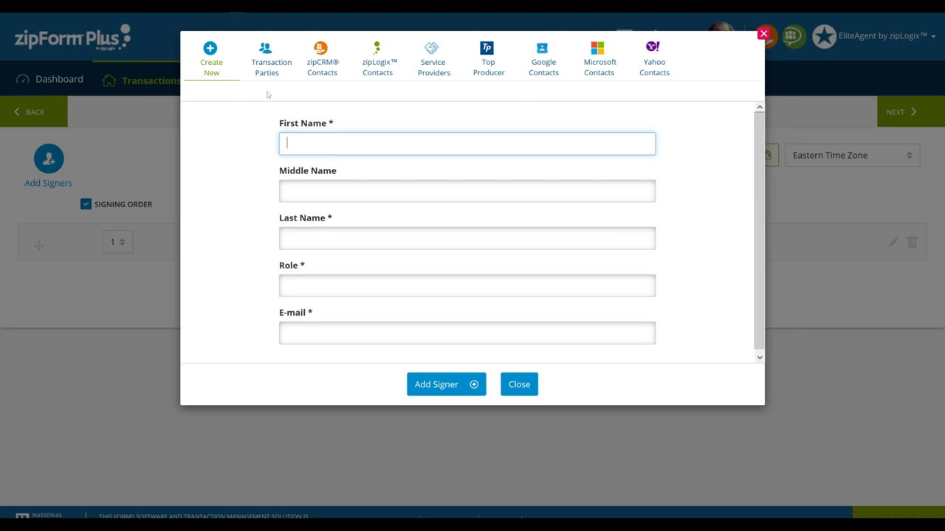
click(273, 68)
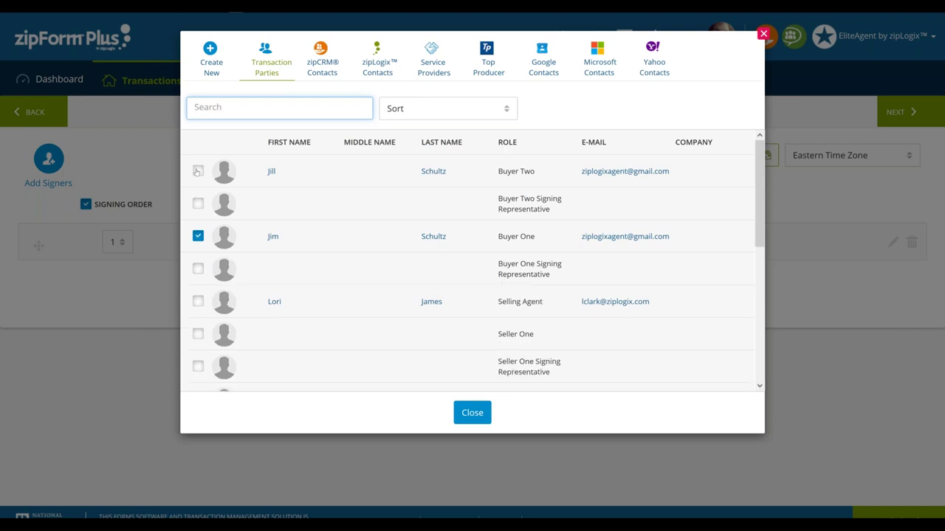
Tick Buyer Two and Selling Agent in Transaction Parties and close the list
click(197, 172)
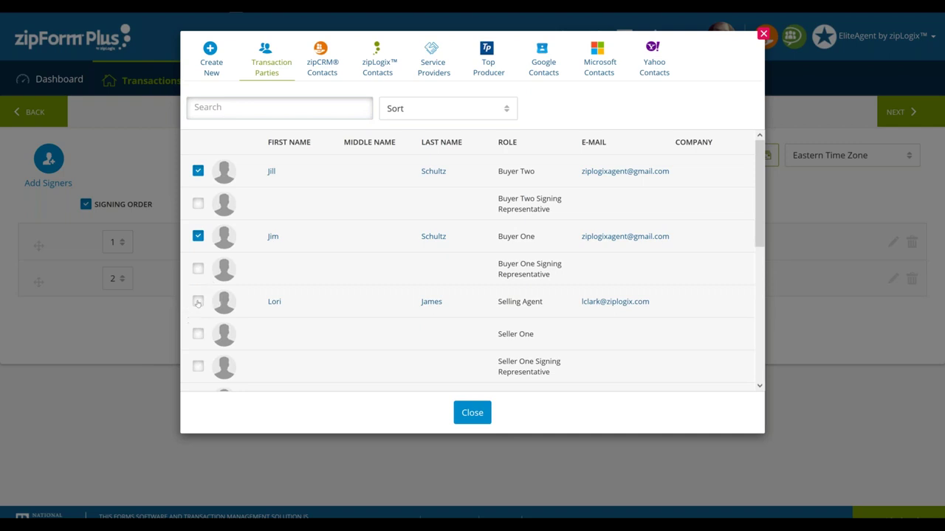
click(198, 302)
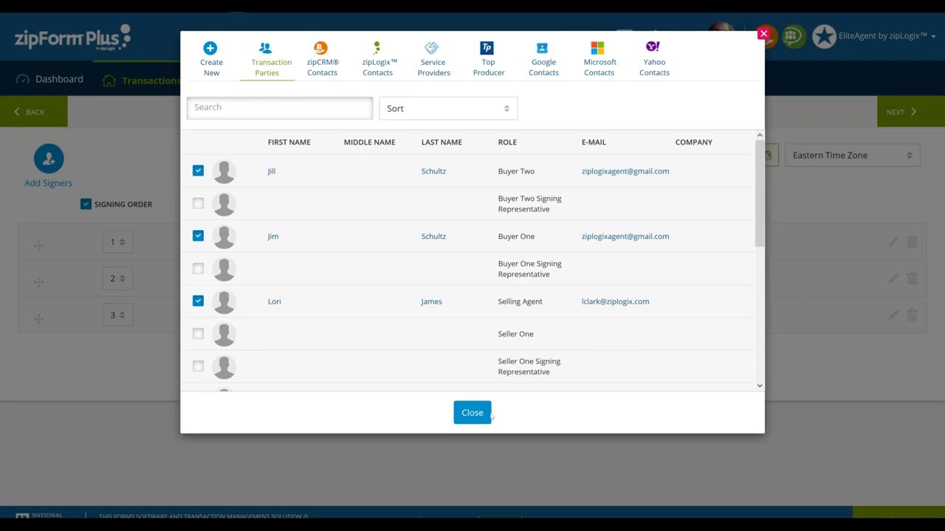
click(472, 414)
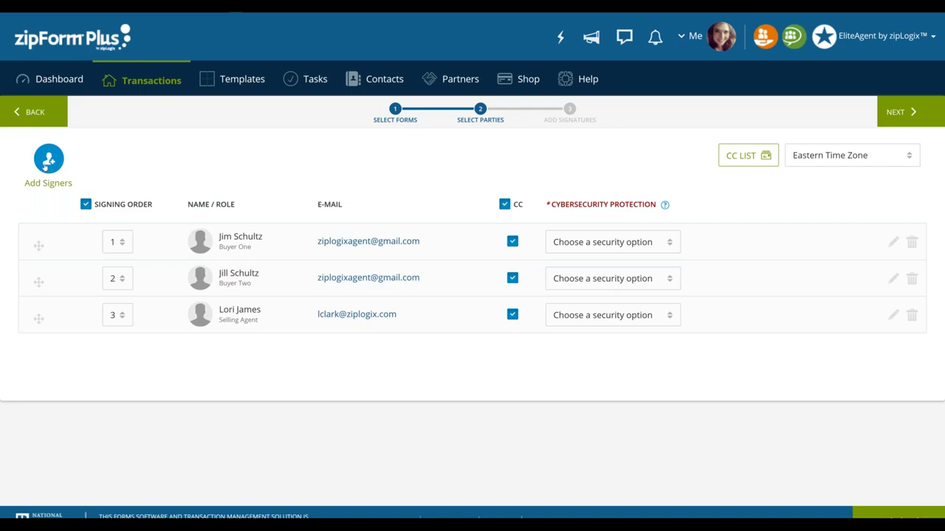
Reopen and close the parties list, confirming Buyer One, Buyer Two and Selling Agent at orders 1, 2, 3
click(44, 167)
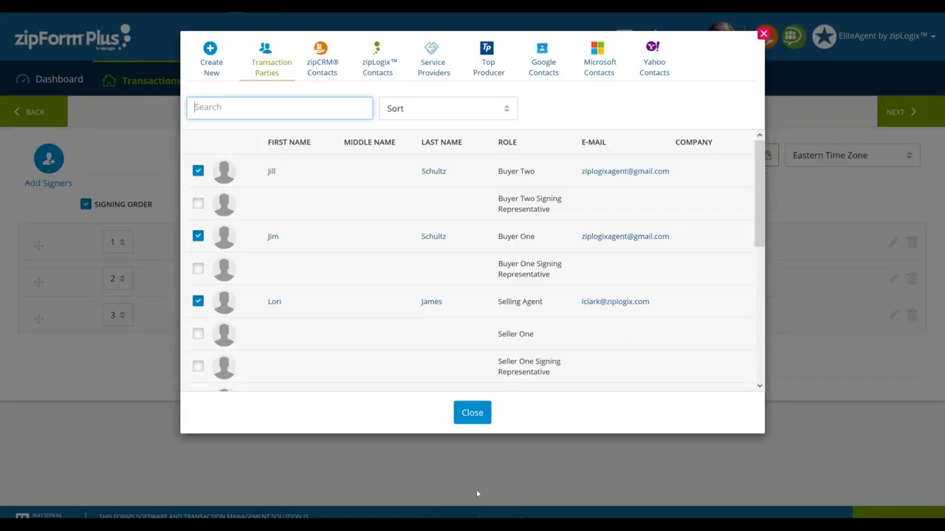
click(472, 413)
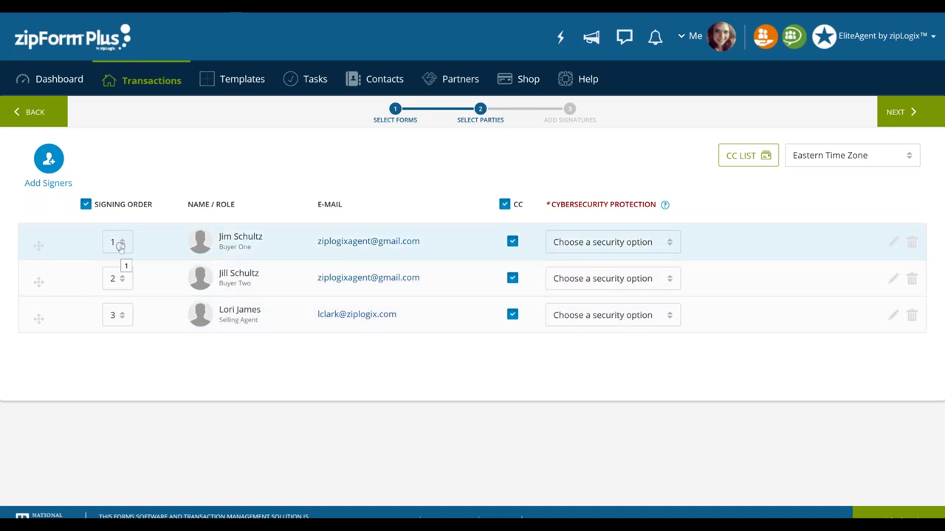
Set Buyer Two's signing order dropdown to 1, matching Buyer One
click(123, 279)
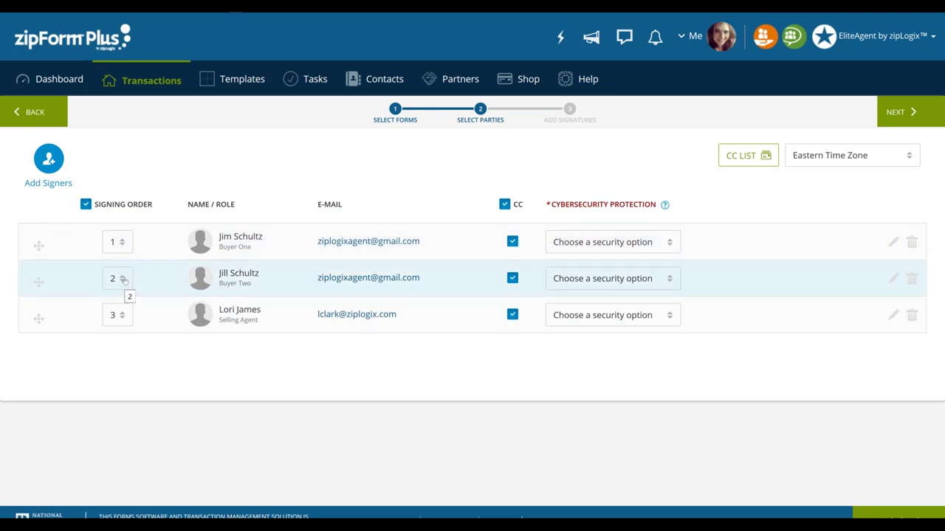
click(122, 279)
click(125, 304)
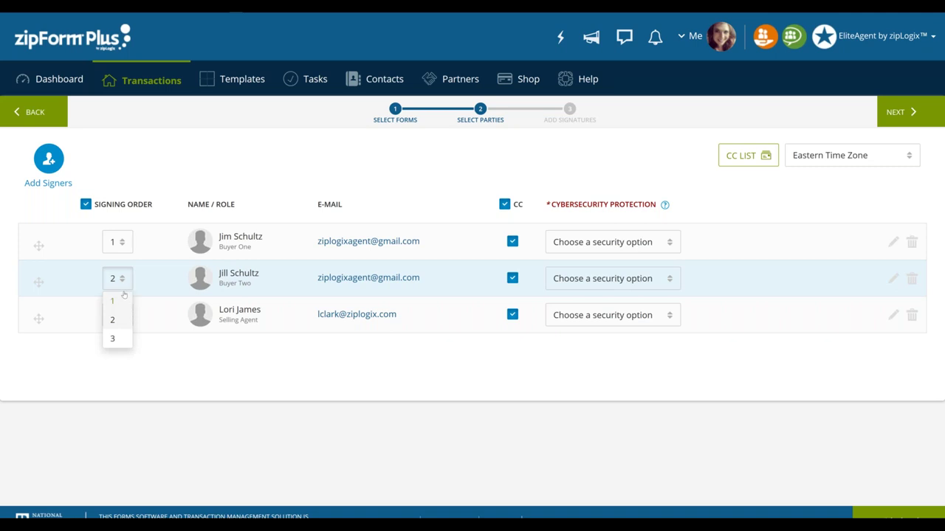
click(118, 302)
click(122, 281)
click(122, 281)
click(117, 302)
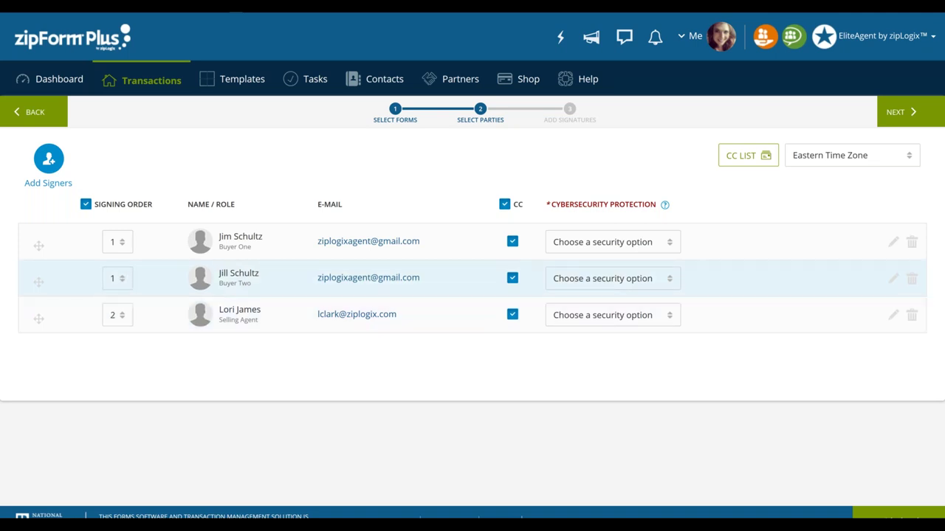
click(122, 315)
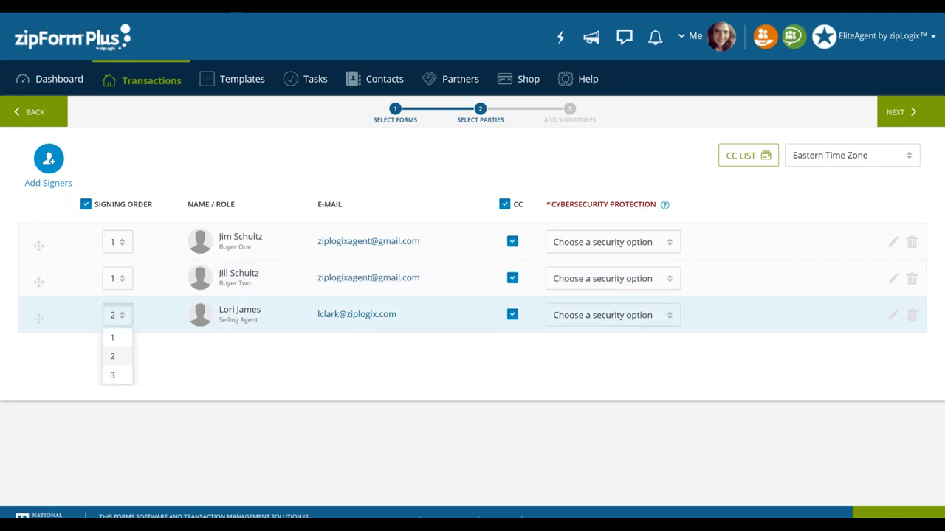
click(129, 337)
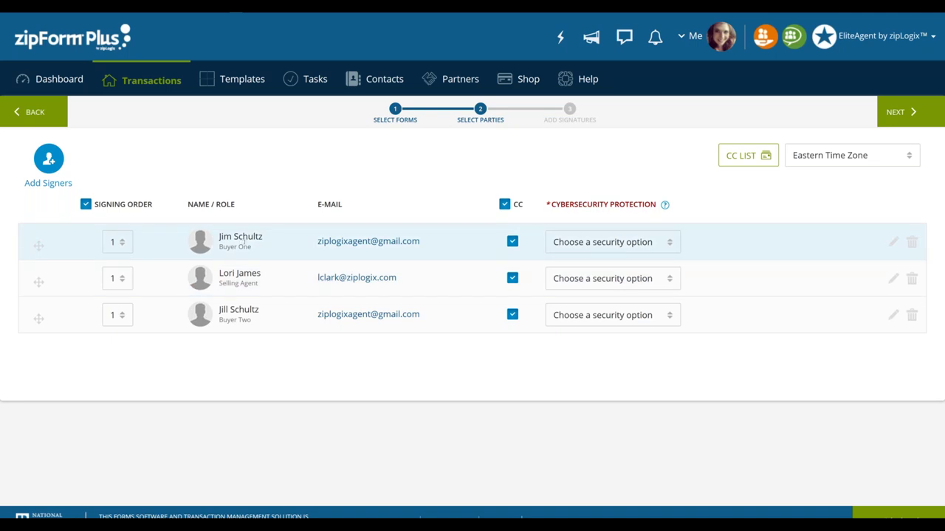
Confirm the Selling Agent's signing order of 1 so all three sign at once
click(355, 314)
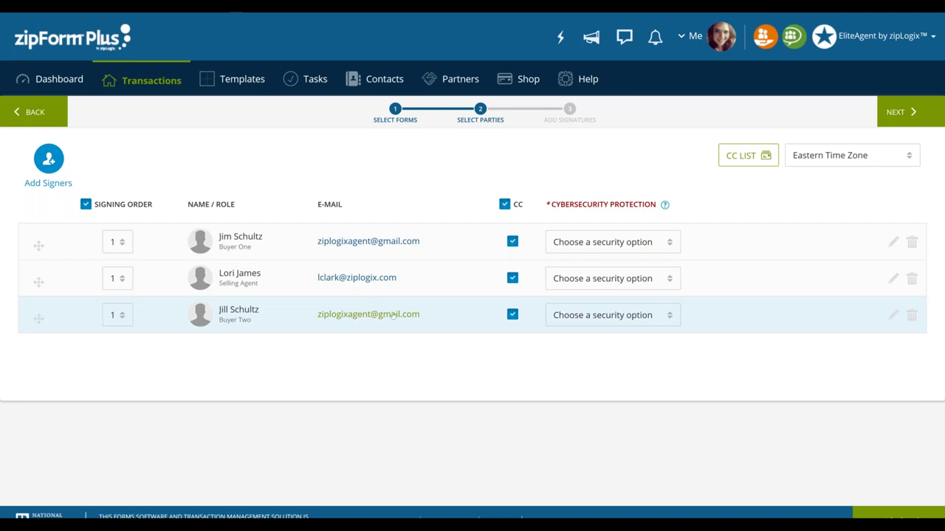
click(513, 242)
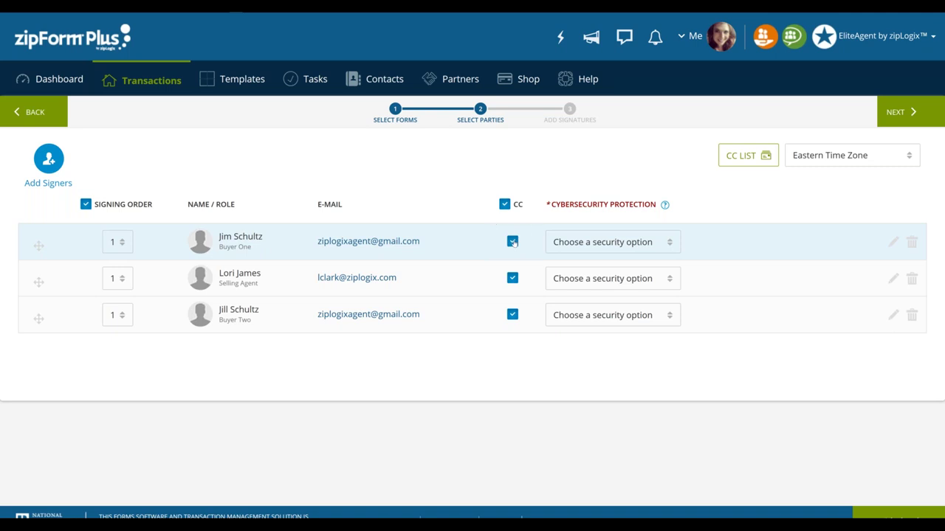
click(513, 242)
click(513, 242)
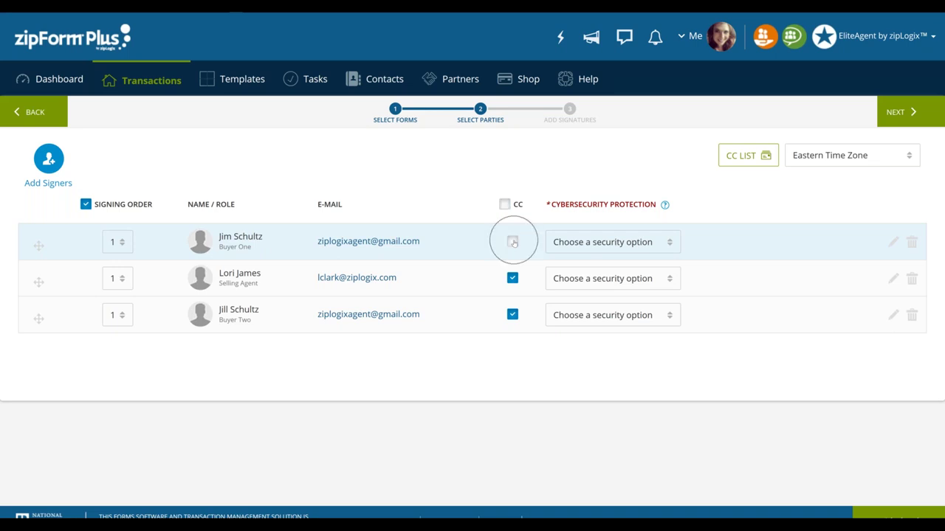
click(514, 279)
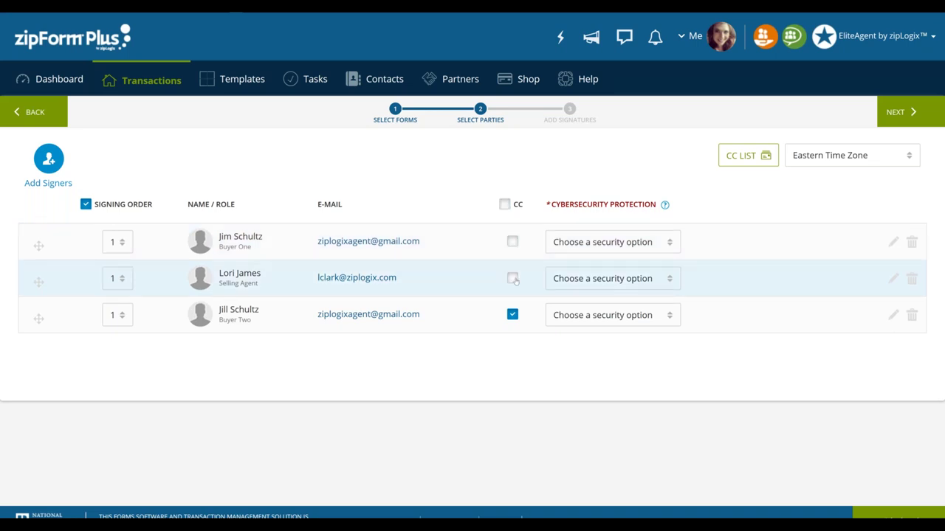
click(514, 279)
click(512, 242)
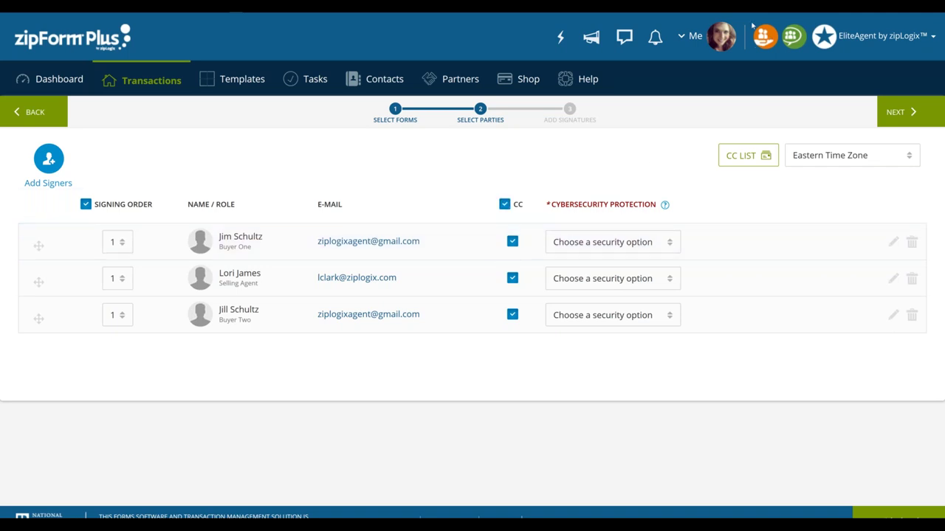
Replace the CC list with the broker's e-mail and a partial transaction-coordinator address, then save
click(754, 160)
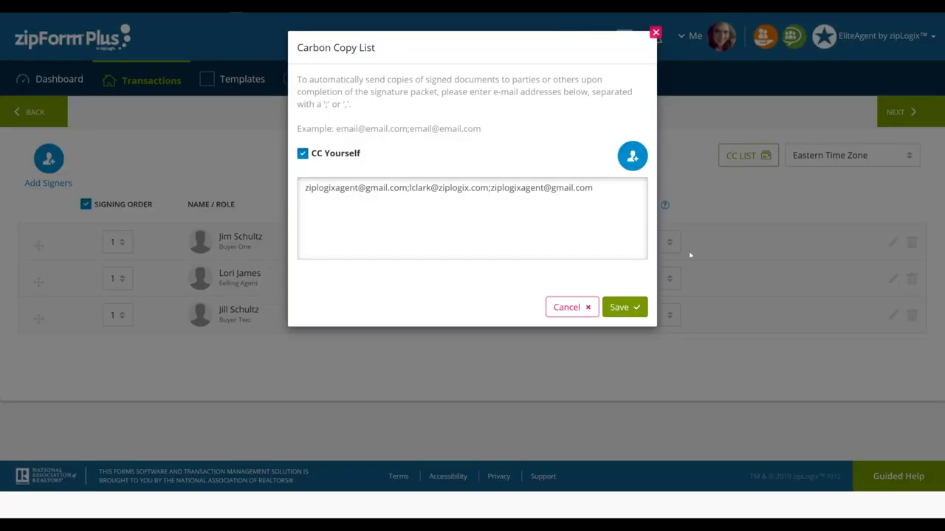
drag(606, 185, 278, 177)
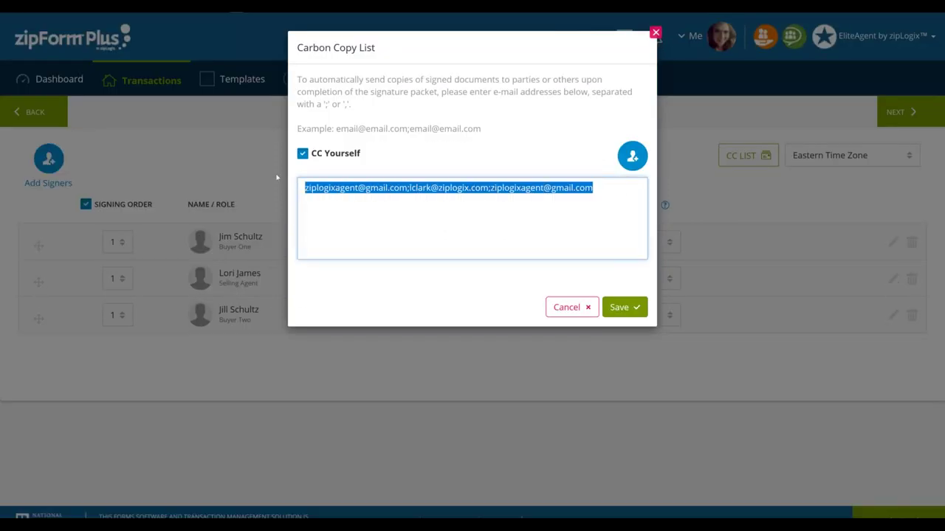
key(BackSpace)
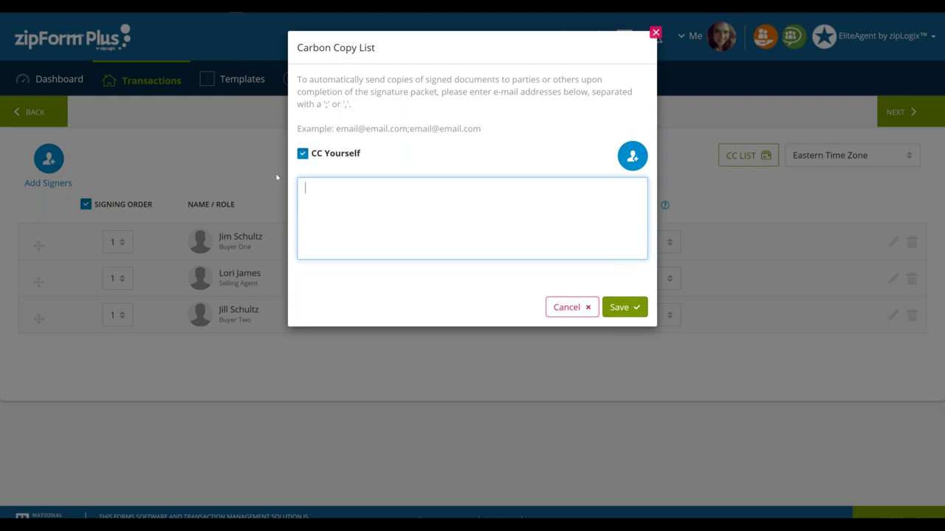
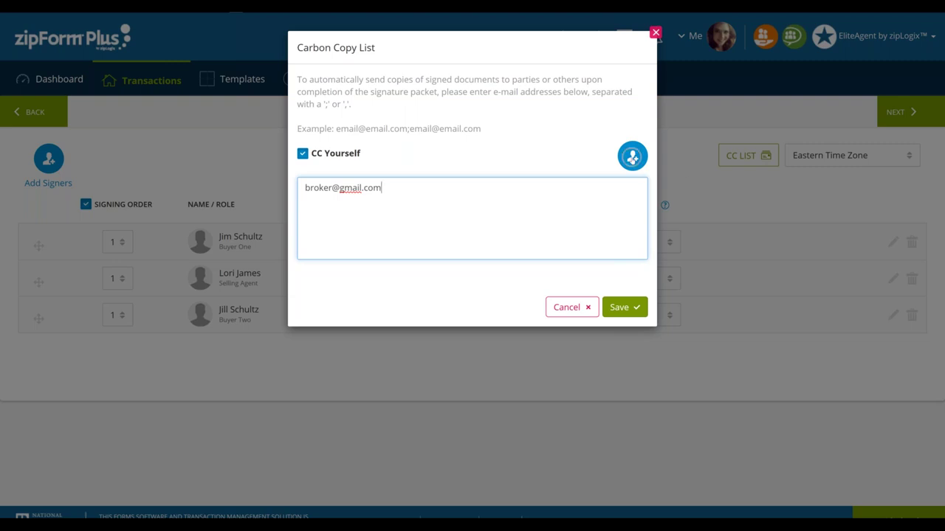
click(632, 157)
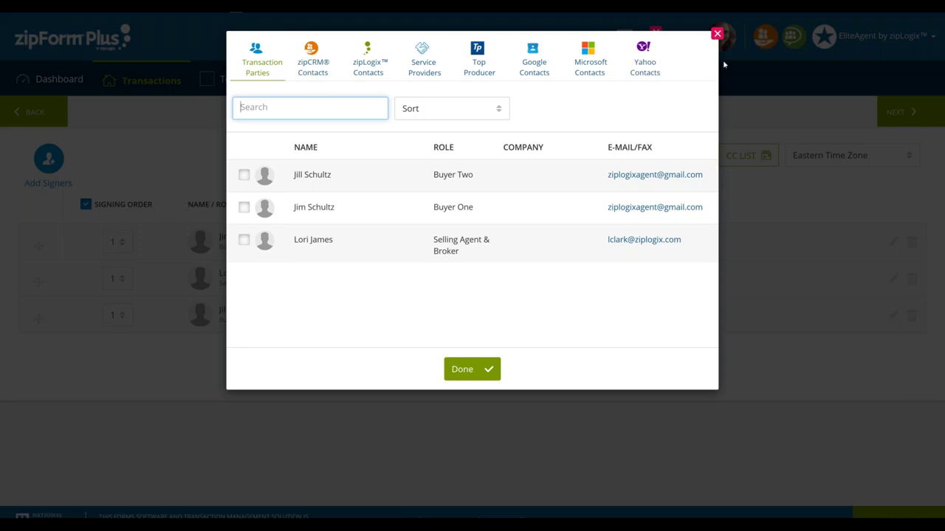
click(716, 34)
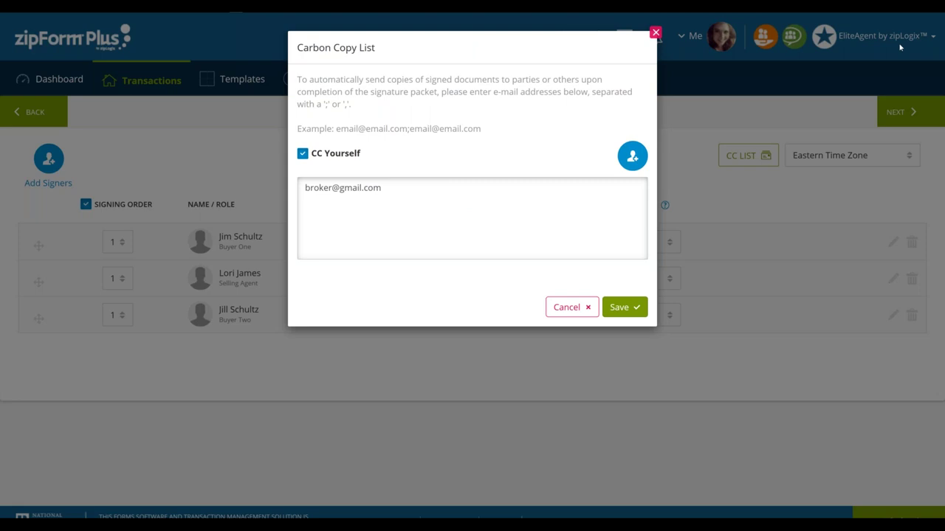
click(407, 187)
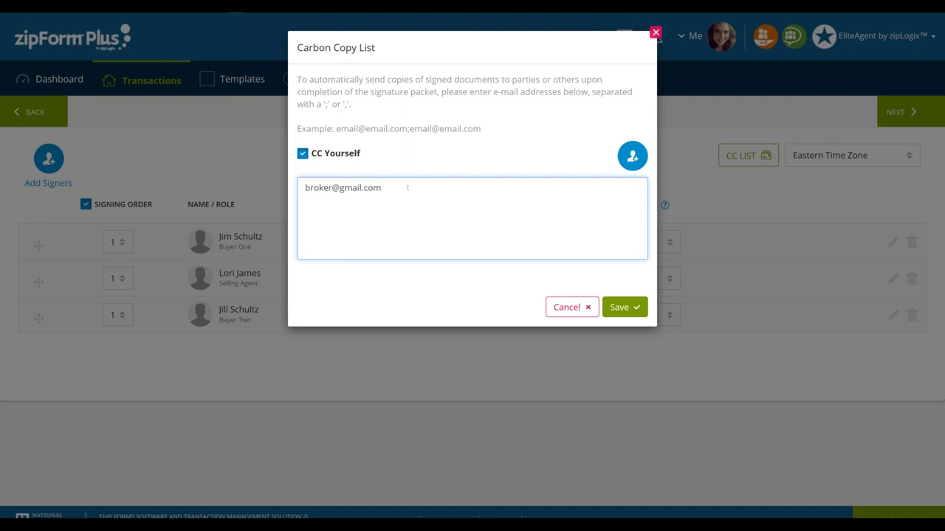
text(;)
text(transcoor)
click(622, 309)
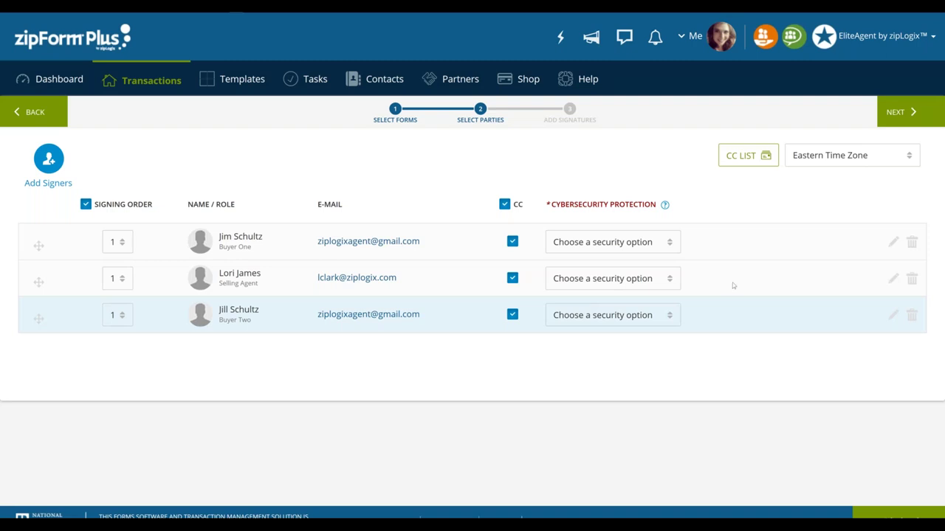
Open the 'Choose a security option' dropdown in the first signer's Cybersecurity Protection column
click(752, 155)
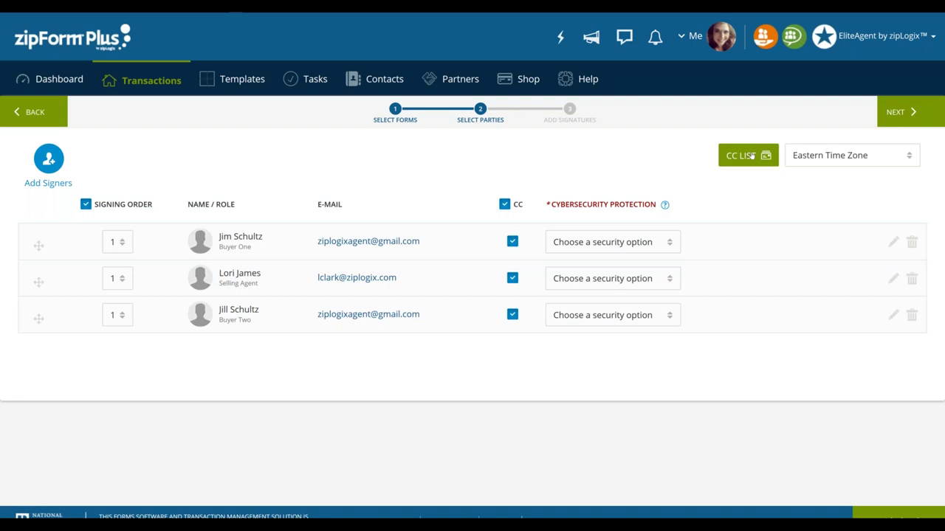
click(752, 155)
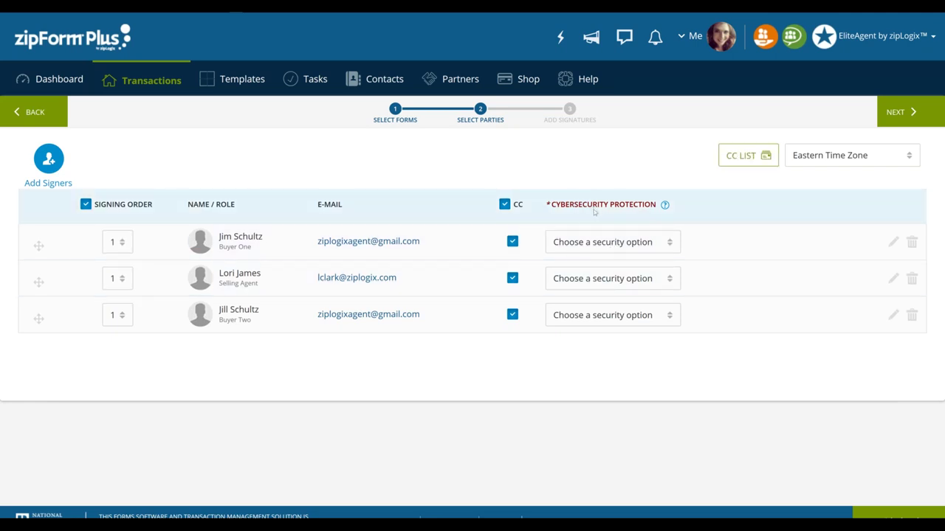
click(597, 245)
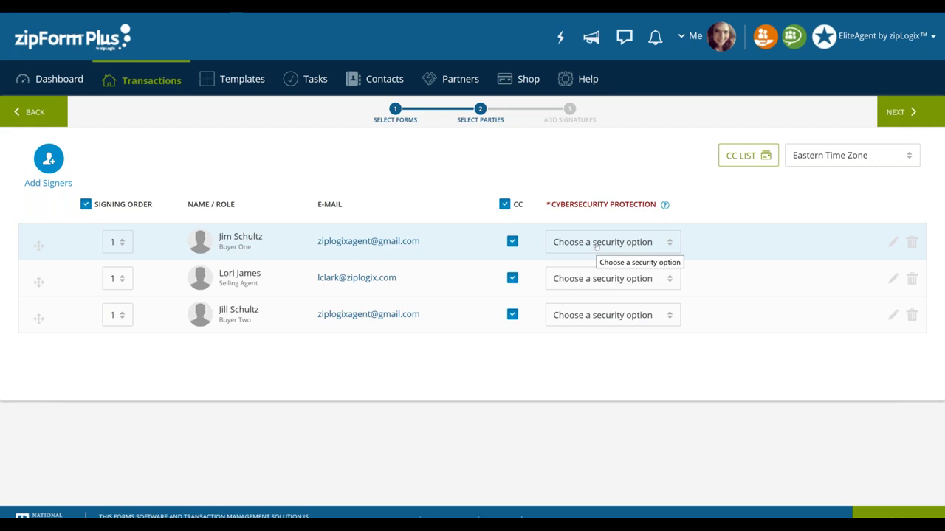
click(596, 243)
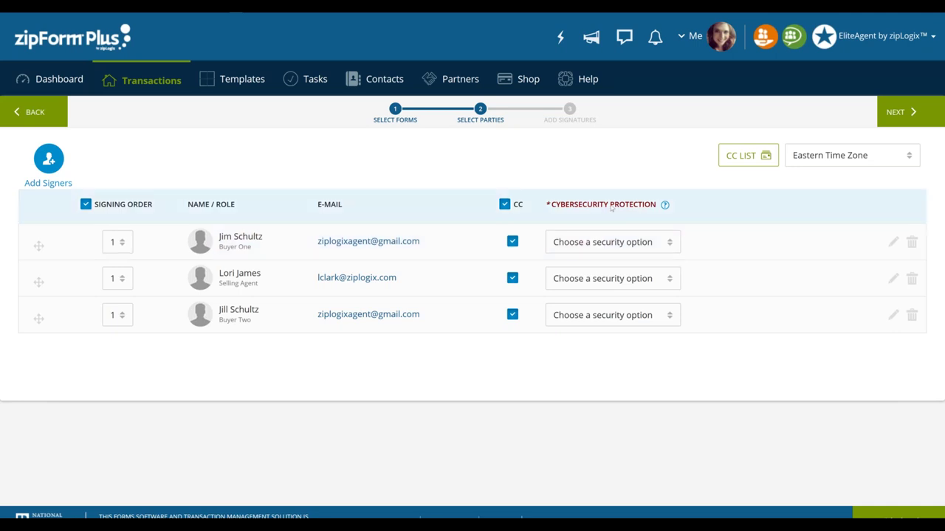
click(598, 243)
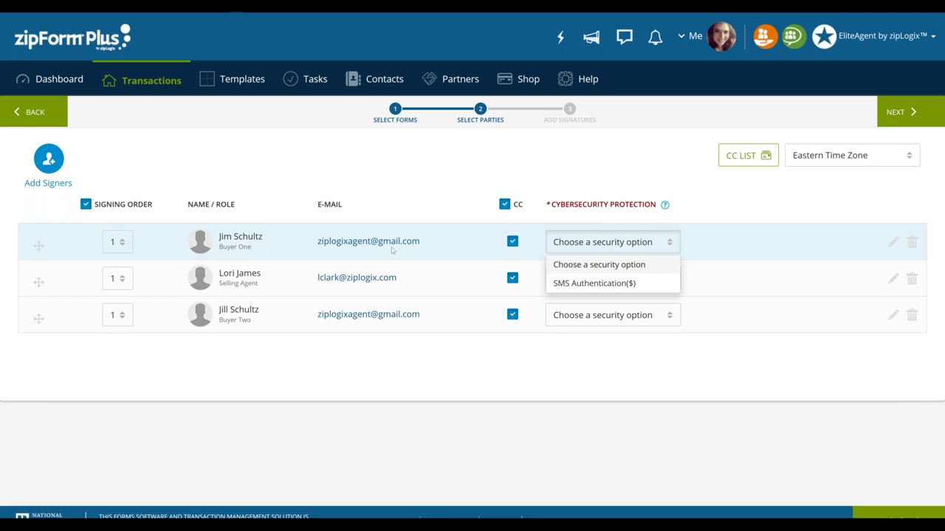
Require SMS Authentication for the first buyer and enter their mobile phone number
click(617, 255)
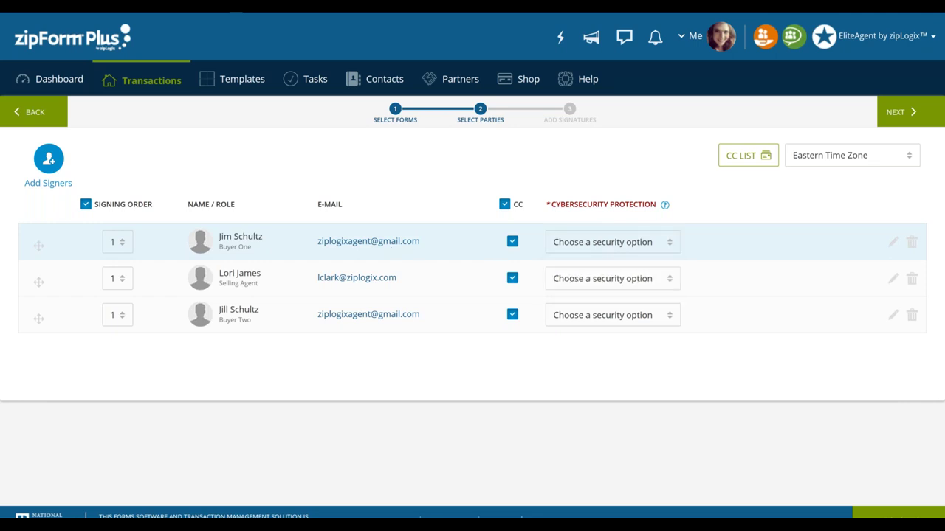
click(649, 246)
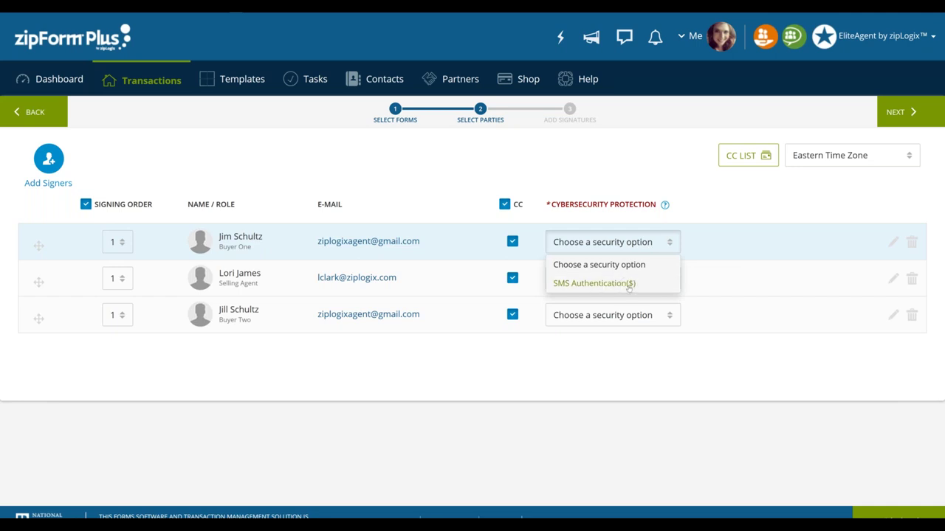
click(629, 285)
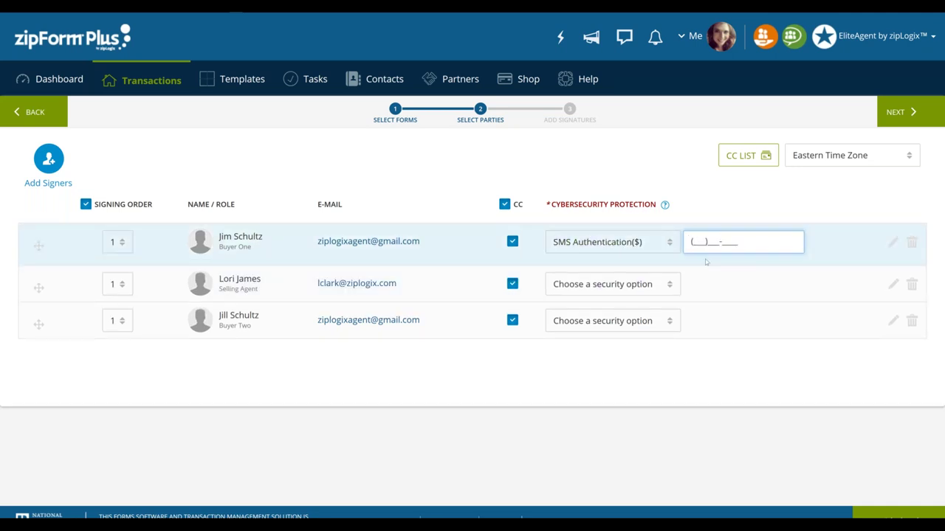
right_click(714, 242)
key(Escape)
key(Left)
Require SMS Authentication for the Selling Agent and second buyer, entering each phone number
click(664, 285)
click(650, 325)
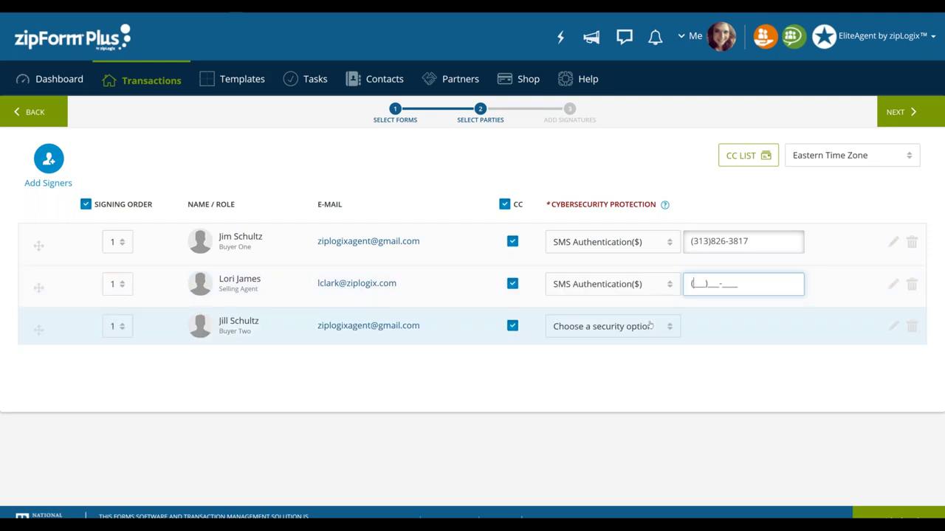
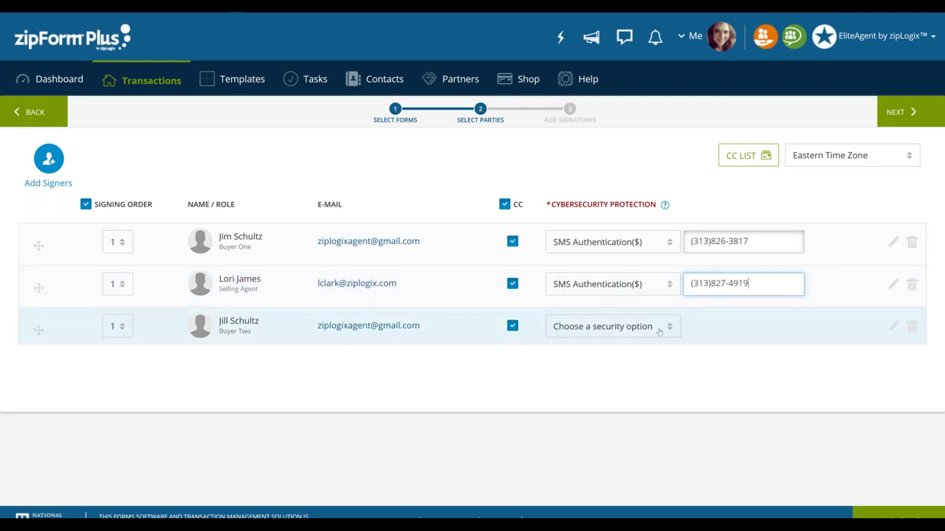
click(649, 326)
click(651, 368)
click(902, 49)
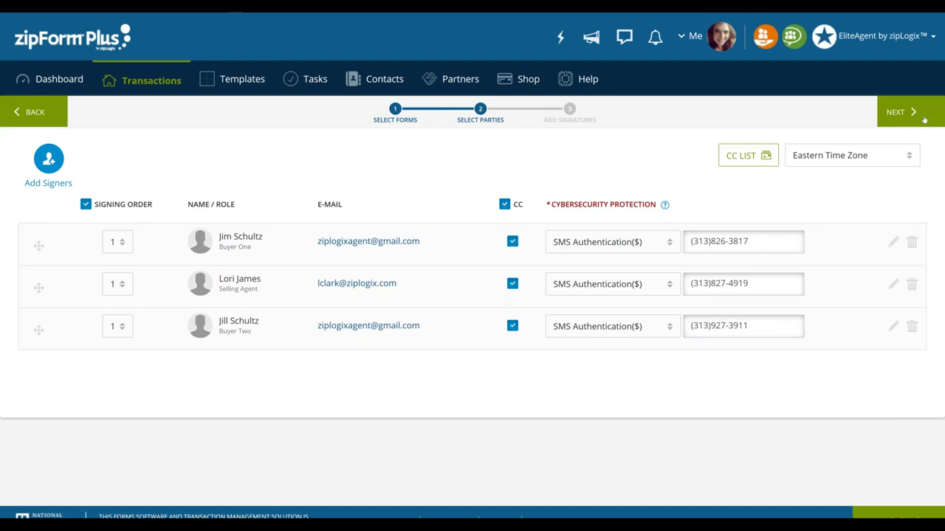
Reset the first two signers' security option back to 'Choose a security option'
click(667, 245)
click(654, 265)
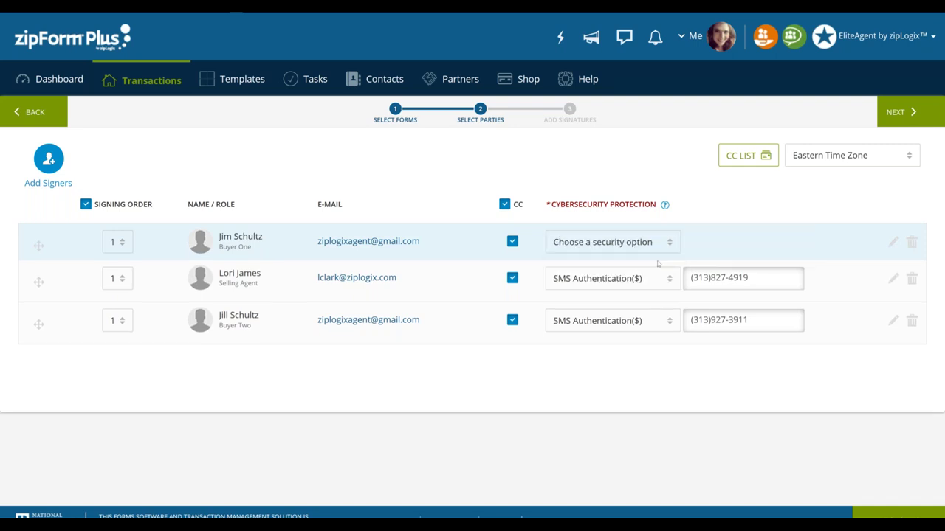
click(651, 281)
click(643, 301)
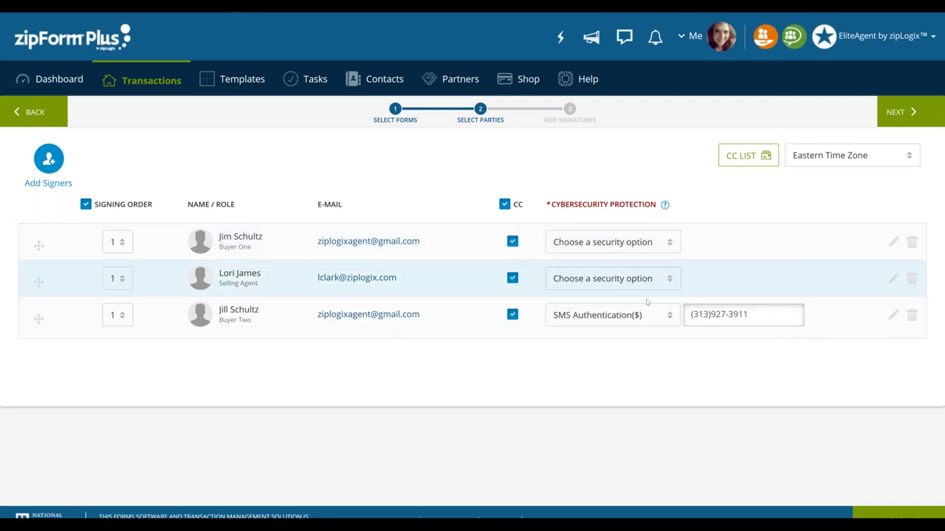
click(644, 315)
Change Buyer Two's Cybersecurity Protection from SMS Authentication to 'Choose a security option'
click(599, 337)
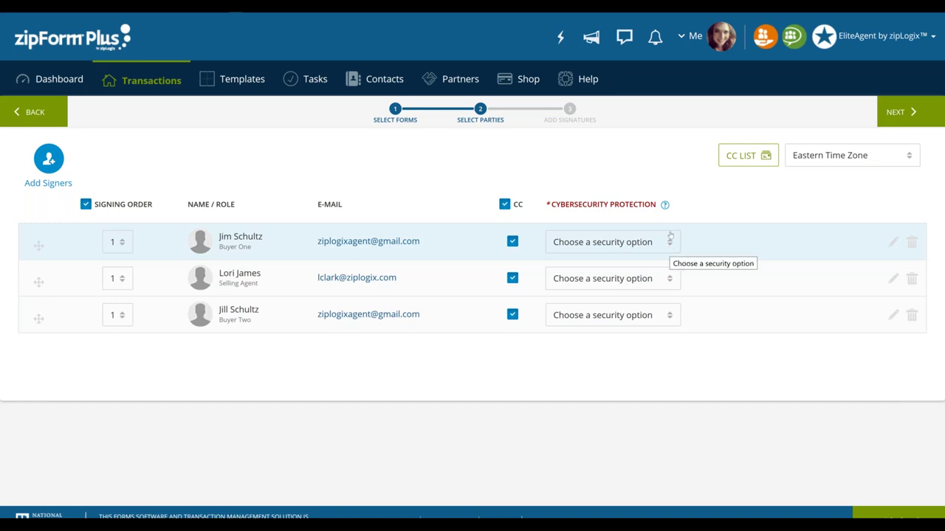
mouse_move(665, 205)
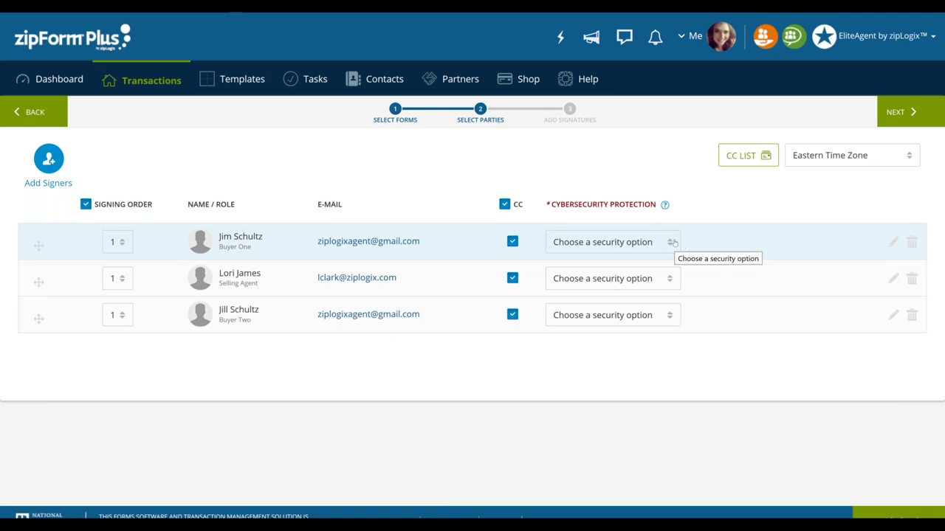
click(674, 242)
click(674, 242)
click(671, 242)
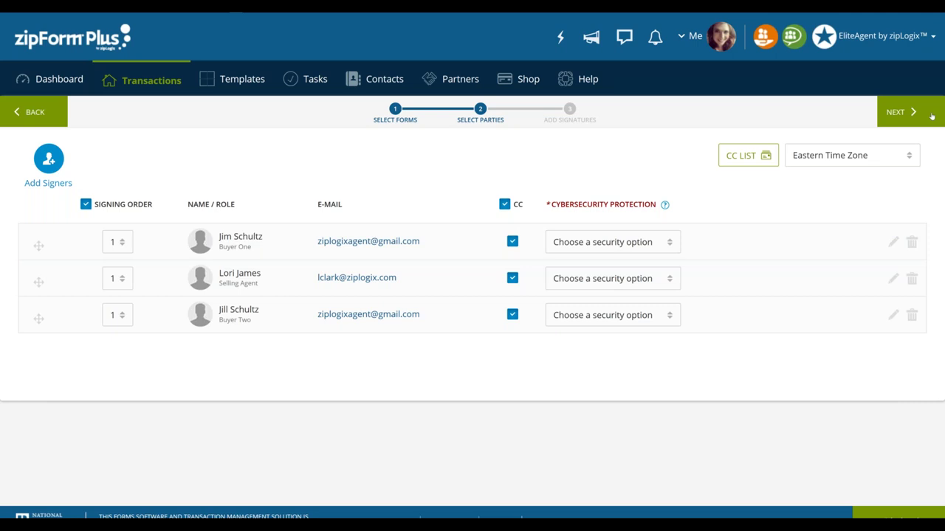
click(481, 110)
Advance to Add Signatures and review the buyer initial boxes on agreement pages 1 and 2
click(928, 116)
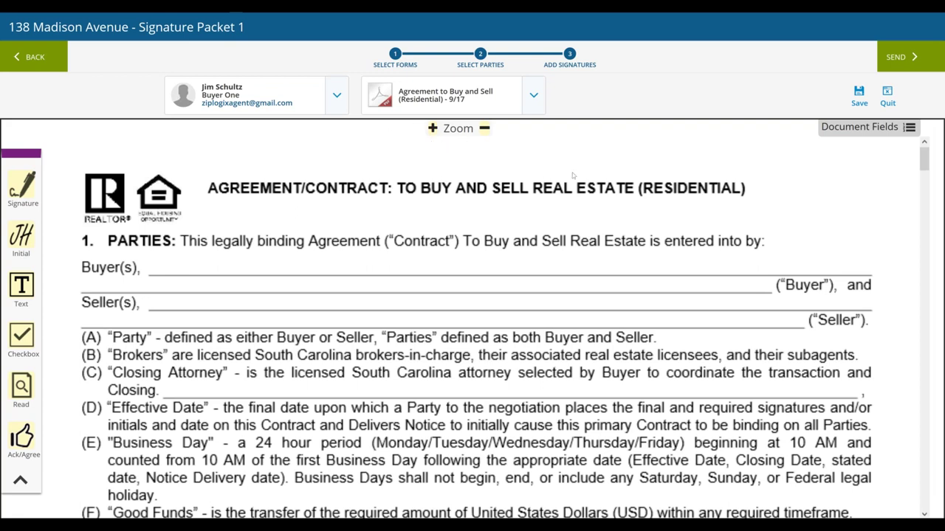
scroll(573, 174, down, 1)
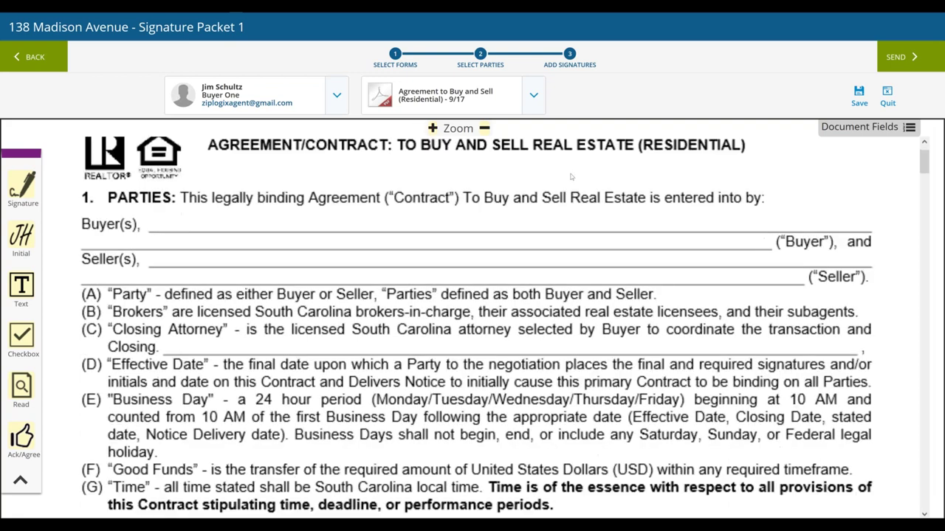
scroll(571, 176, down, 6)
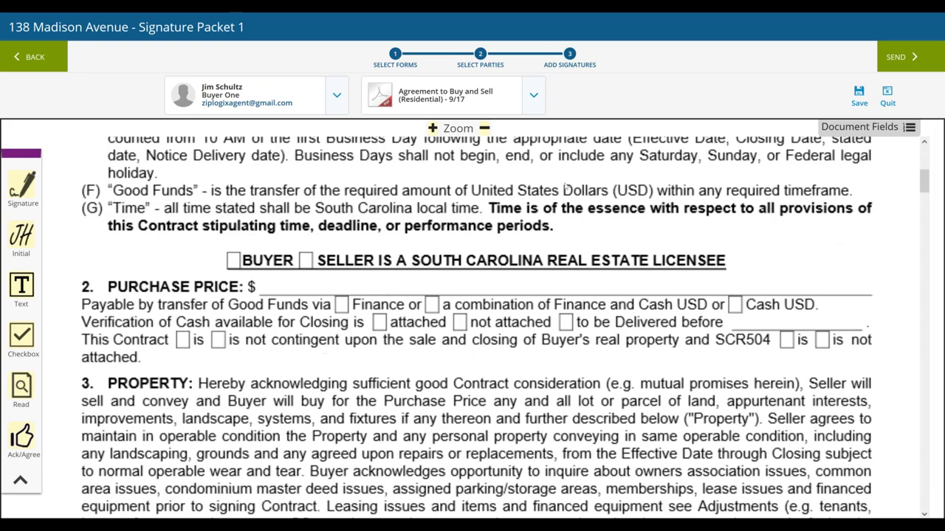
scroll(567, 187, down, 12)
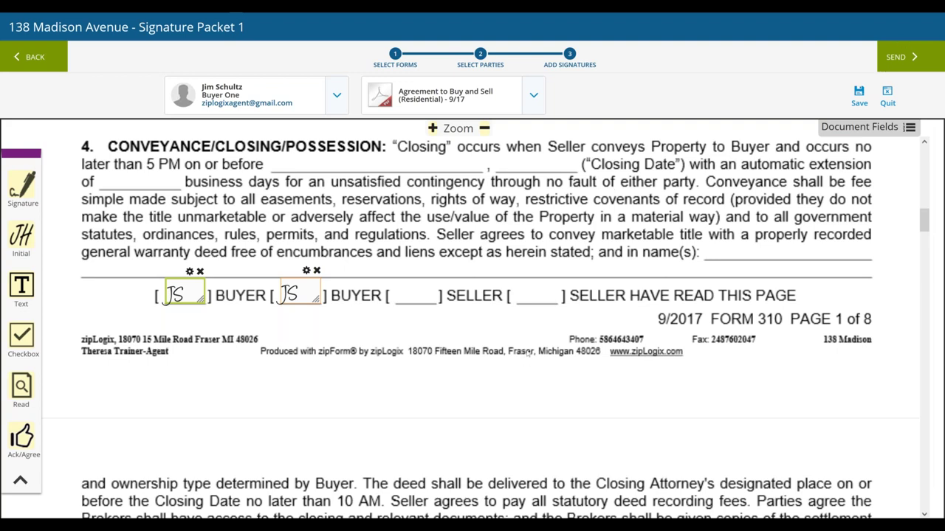
scroll(528, 353, down, 1)
scroll(529, 353, down, 3)
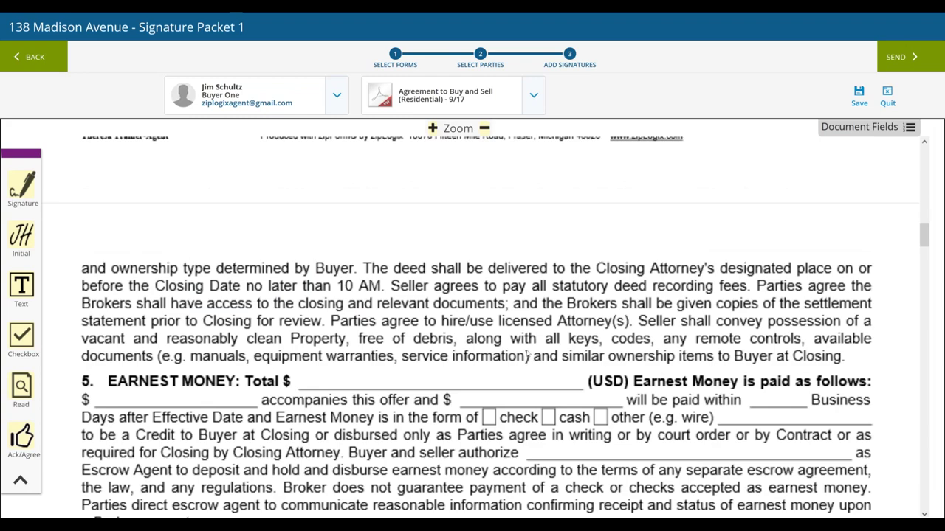
scroll(528, 356, down, 13)
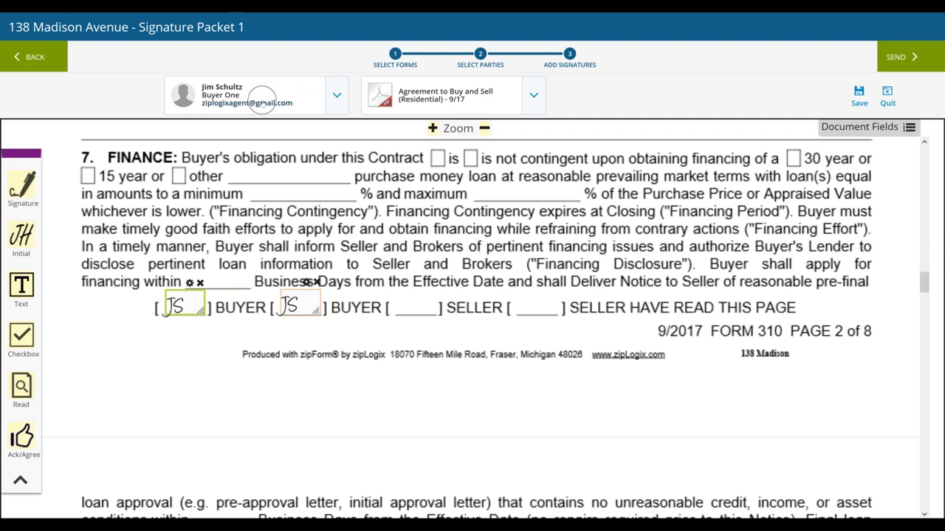
Show the packet's three signers and scroll down to the buyer signature lines
click(336, 98)
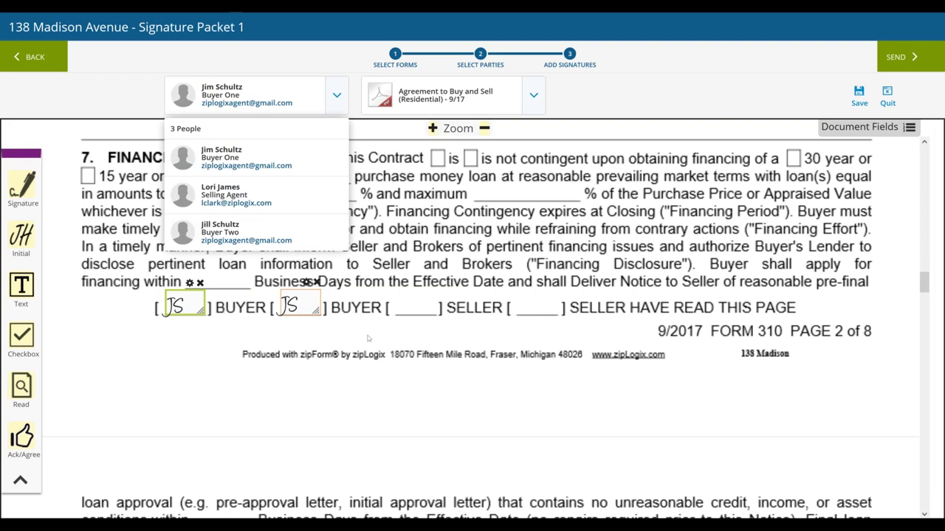
scroll(368, 338, down, 3)
scroll(368, 337, down, 4)
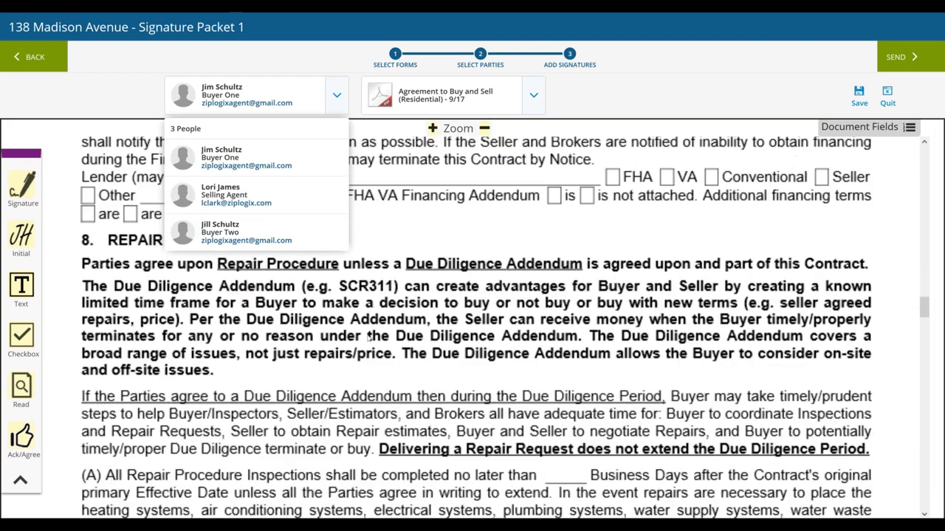
scroll(367, 337, down, 3)
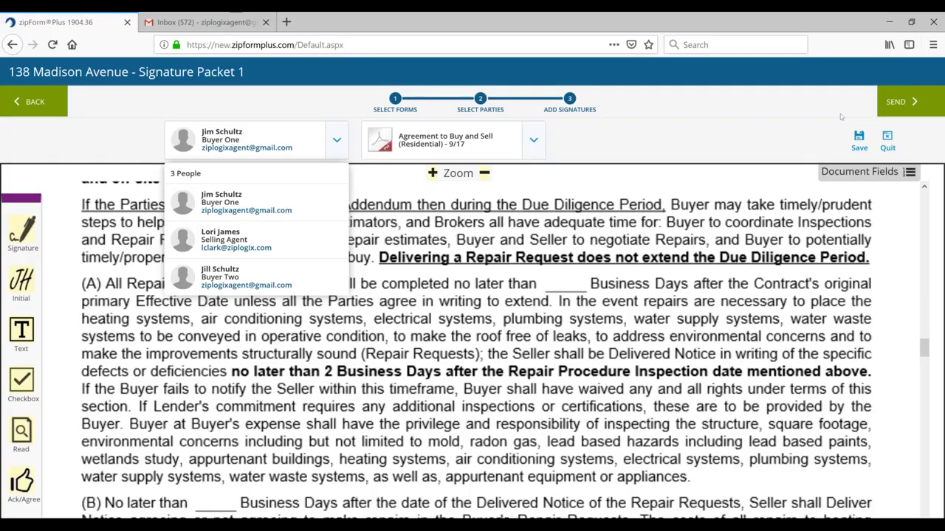
scroll(902, 48, down, 3)
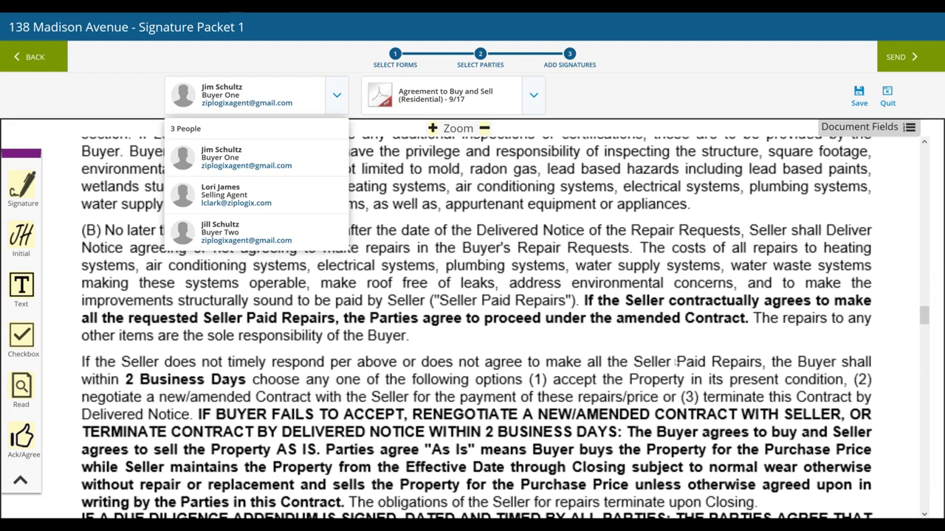
scroll(676, 362, down, 4)
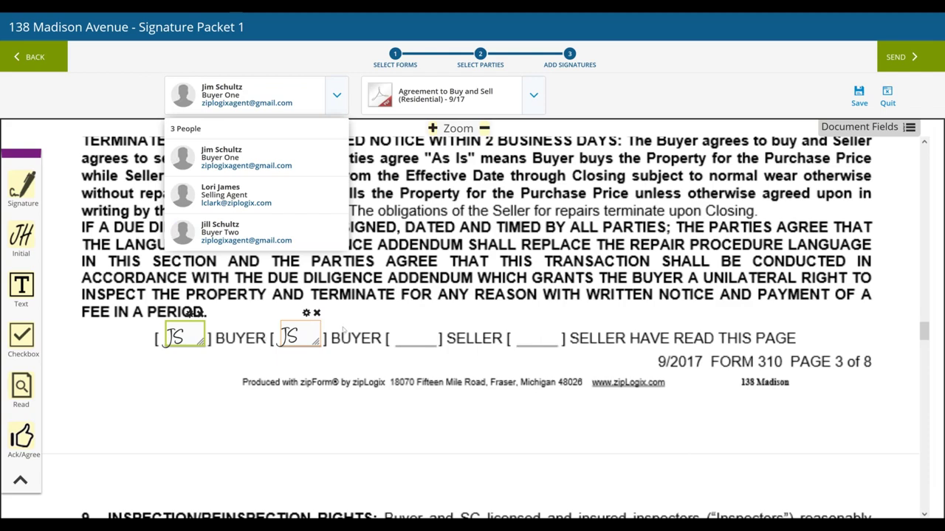
scroll(342, 329, down, 4)
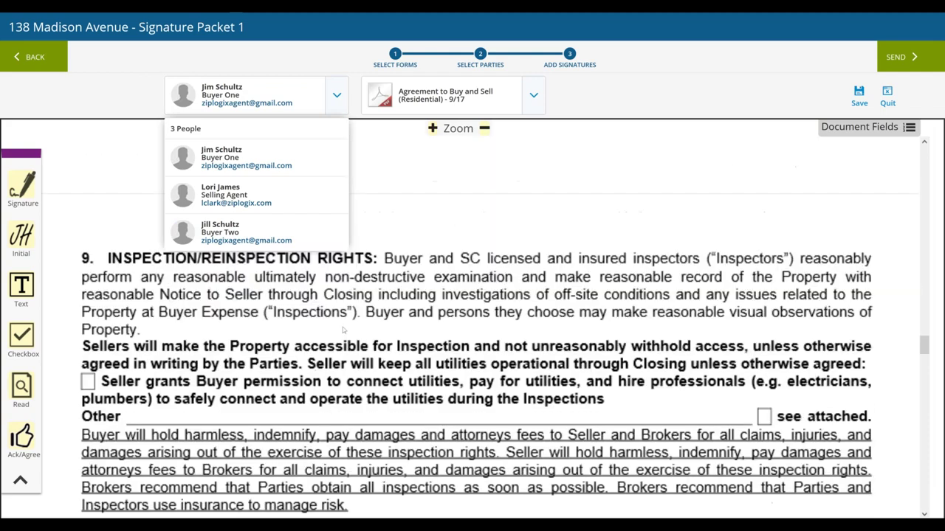
scroll(342, 329, down, 3)
scroll(342, 329, down, 5)
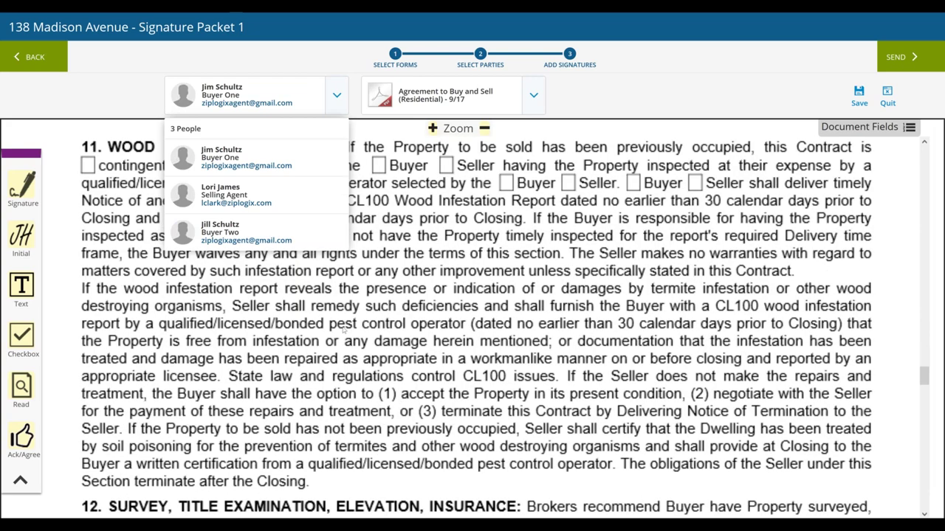
scroll(342, 329, down, 5)
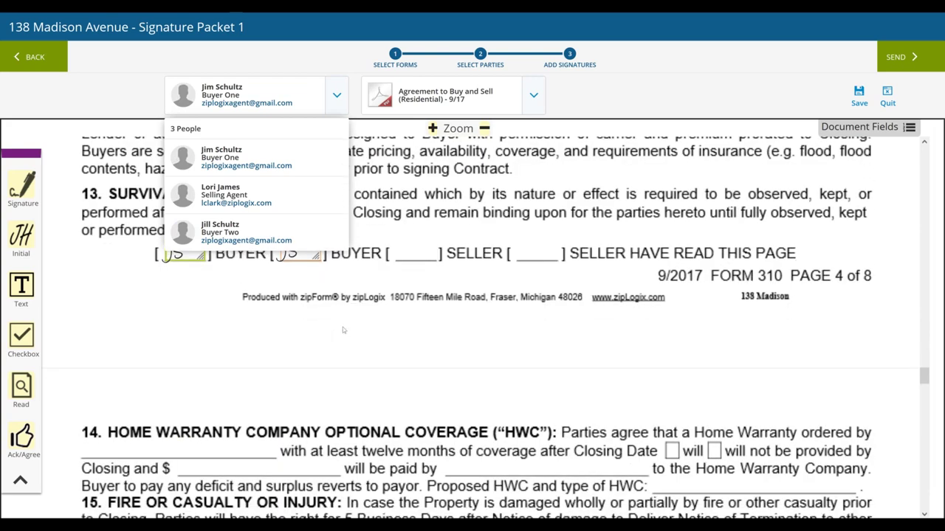
scroll(343, 329, down, 4)
scroll(343, 329, down, 15)
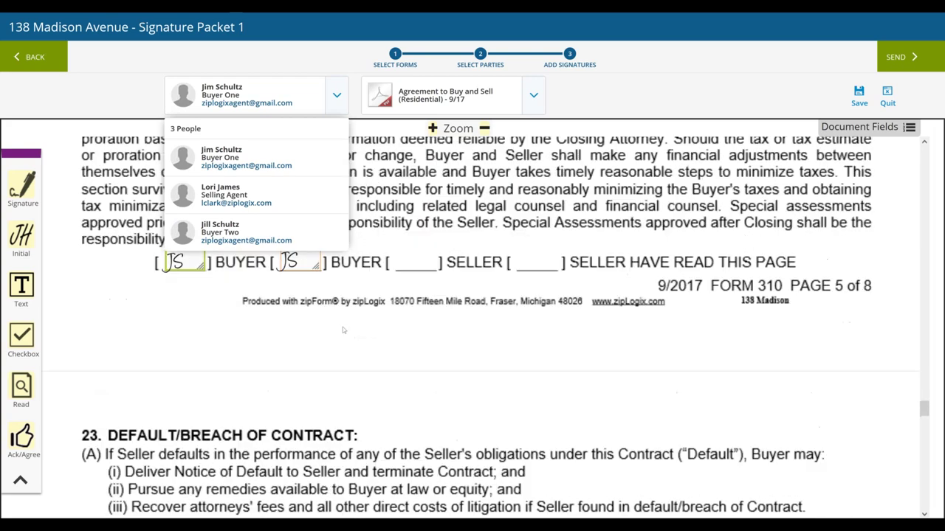
scroll(342, 330, down, 5)
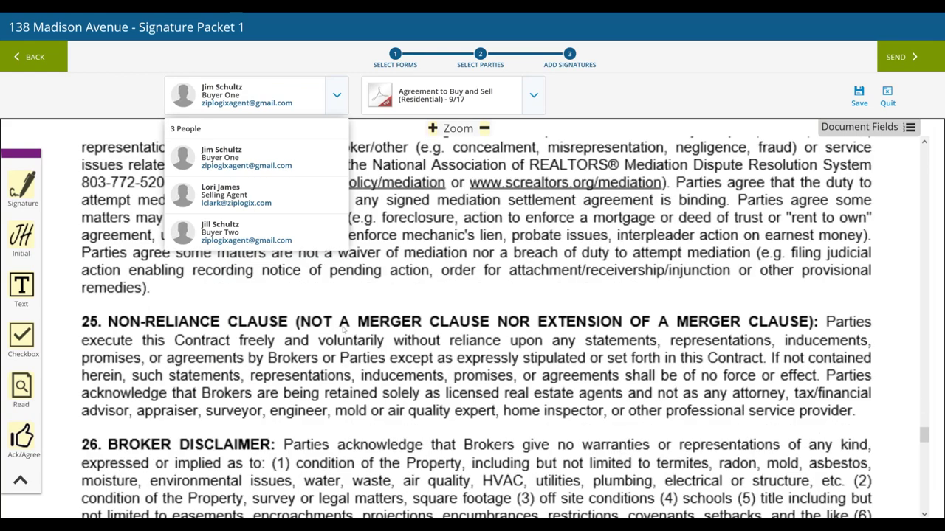
scroll(343, 330, down, 20)
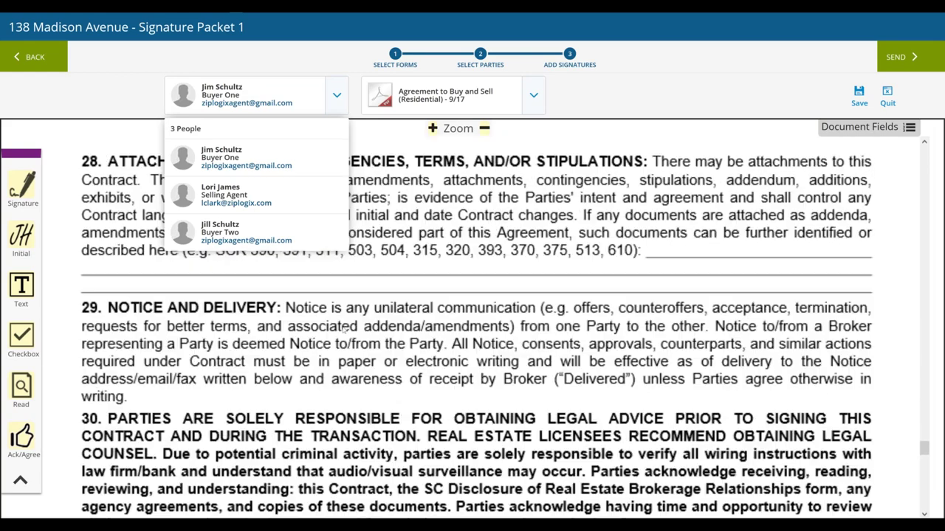
scroll(343, 327, down, 3)
Scroll back up to the buyer initial fields on page 6 of the agreement
scroll(343, 327, up, 3)
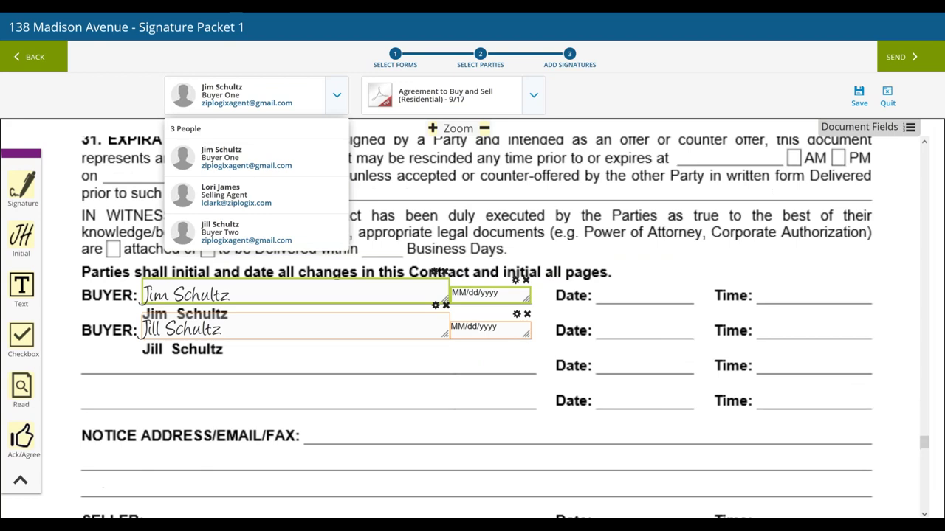
scroll(343, 327, up, 1)
scroll(342, 327, down, 3)
scroll(343, 327, up, 2)
scroll(251, 332, up, 1)
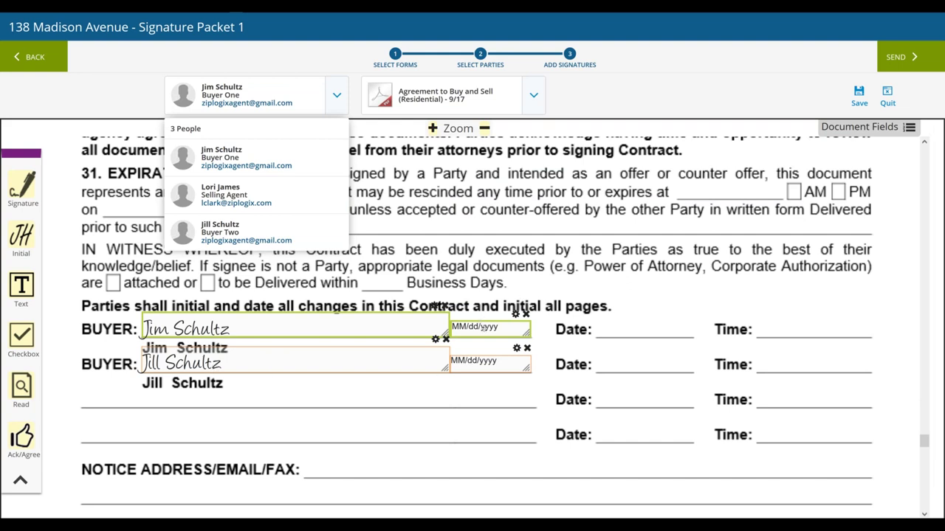
scroll(484, 329, up, 3)
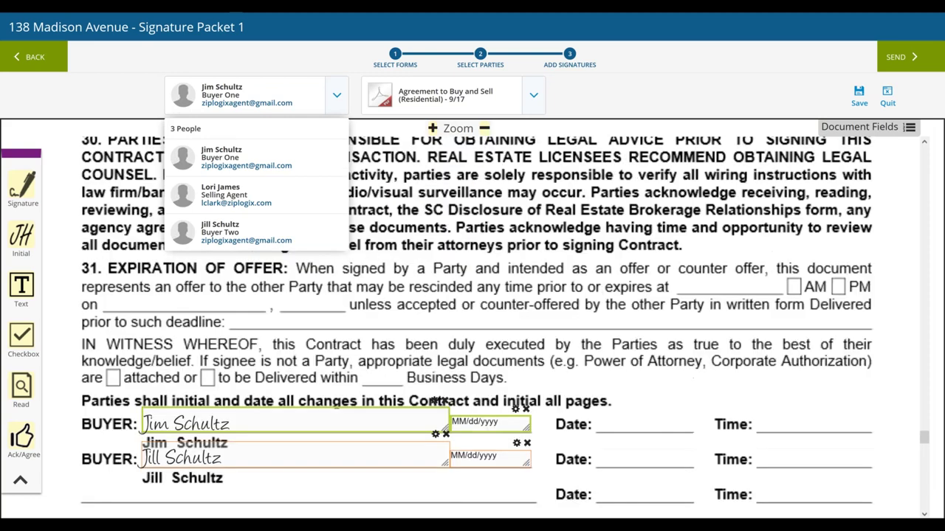
scroll(484, 329, up, 8)
scroll(193, 355, up, 10)
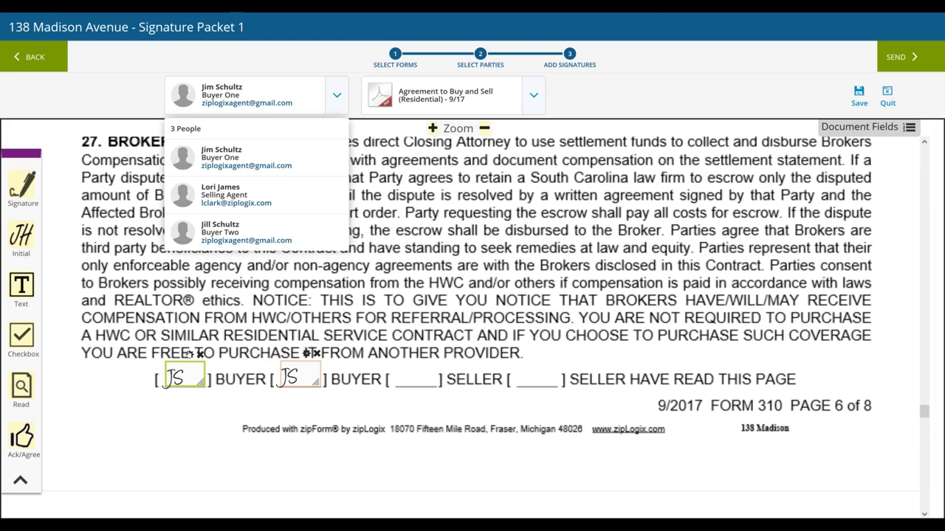
Add a MM/dd/yyyy date field to page 6's first buyer initials box, placed just below it
click(190, 354)
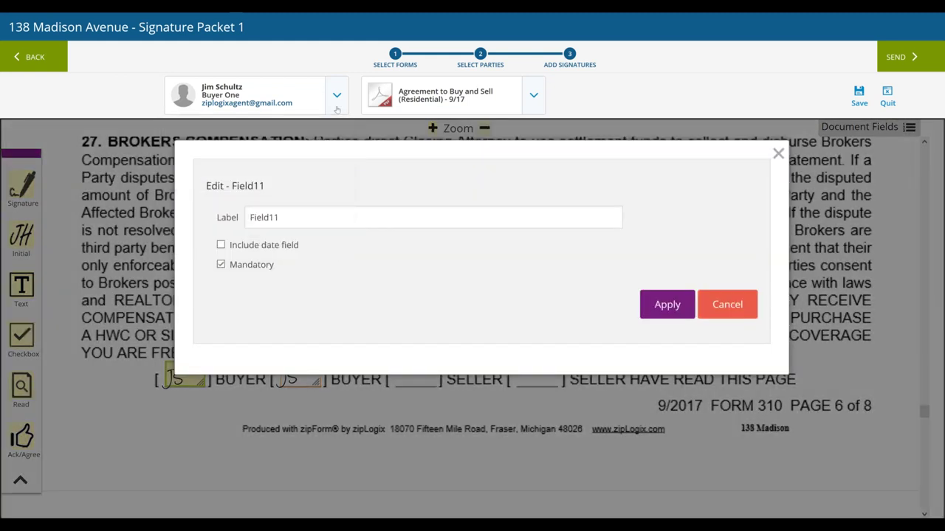
click(228, 245)
click(671, 306)
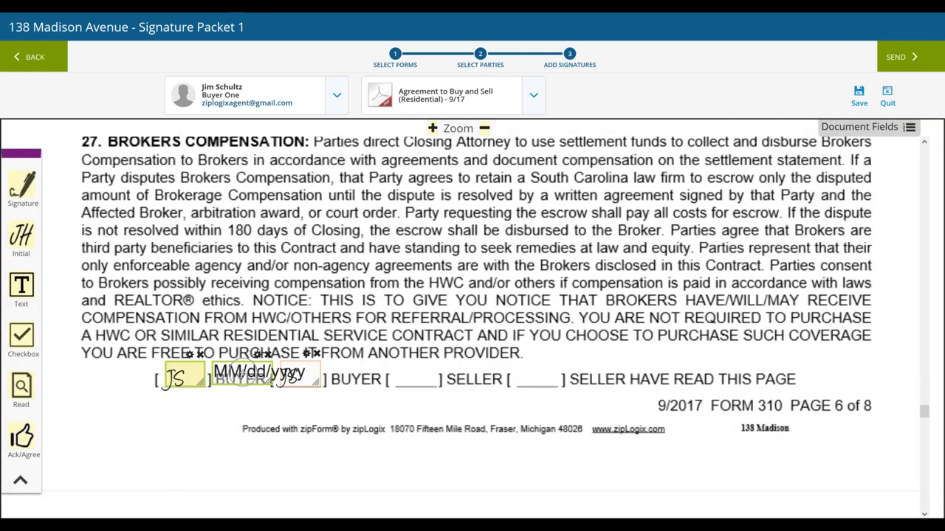
drag(220, 400, 194, 406)
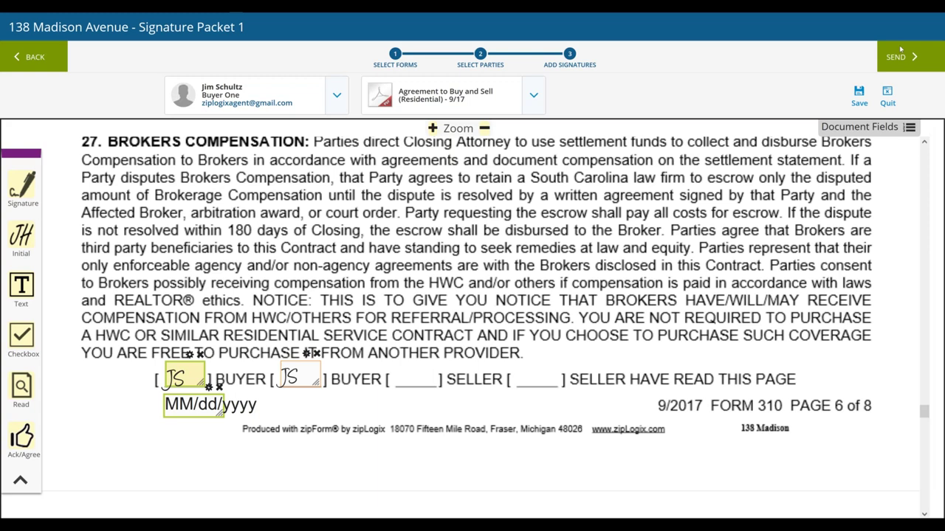
Scroll past the Agreement to Buy and Sell to the Home Inspection Report's SIGN and DATE lines
scroll(468, 304, down, 2)
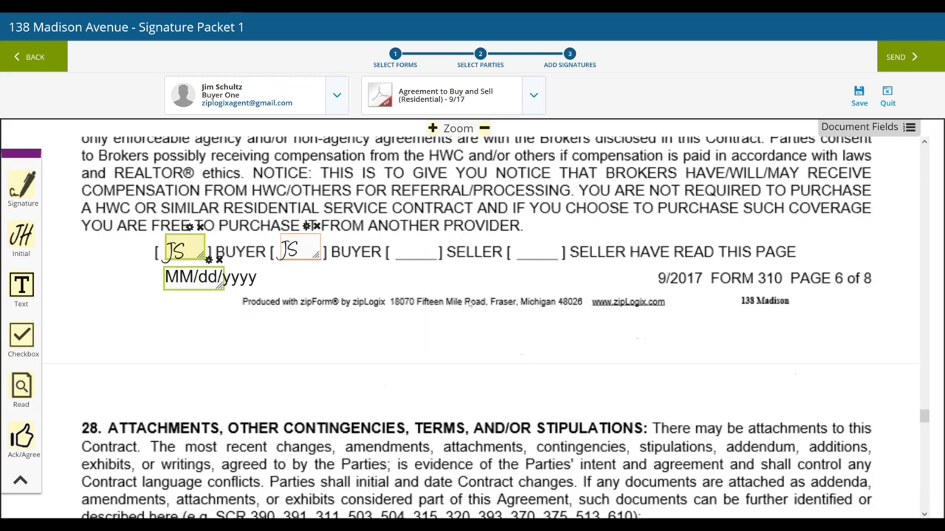
scroll(470, 304, down, 10)
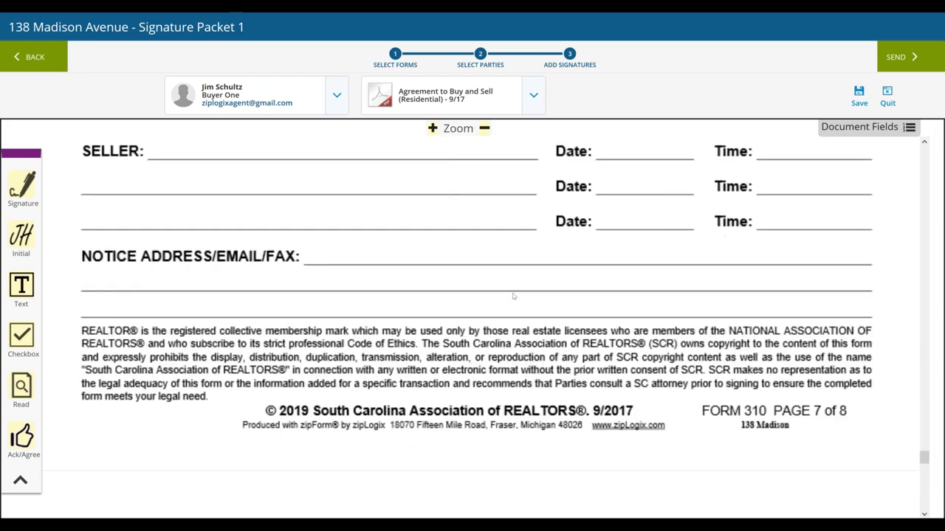
scroll(529, 301, down, 10)
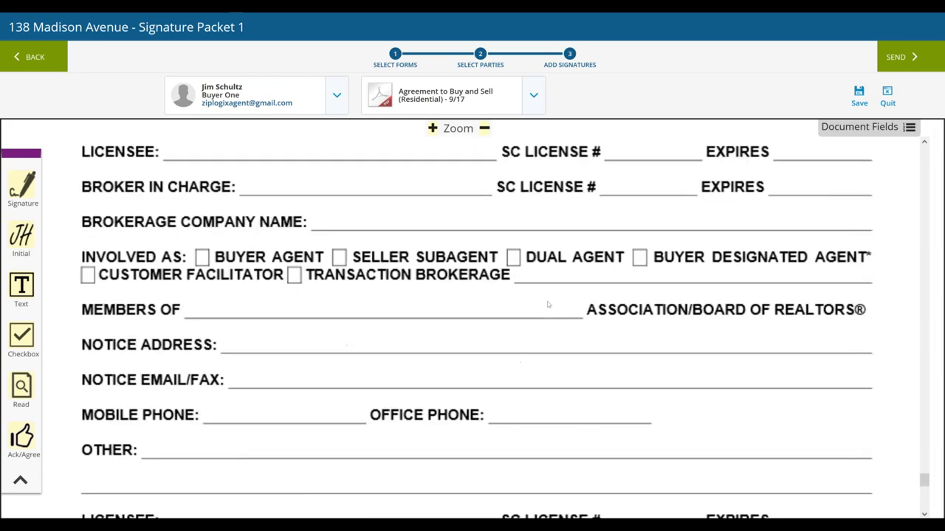
scroll(548, 304, down, 1)
scroll(548, 304, down, 10)
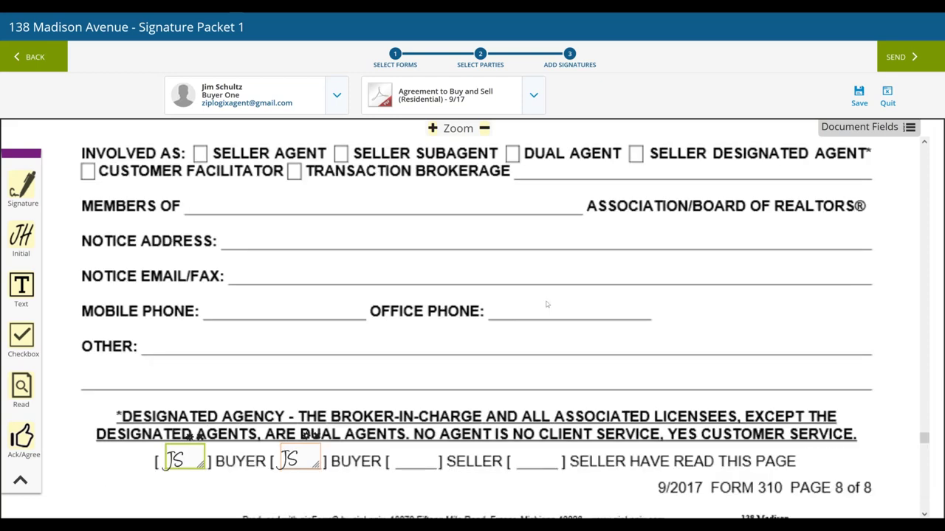
scroll(566, 299, down, 5)
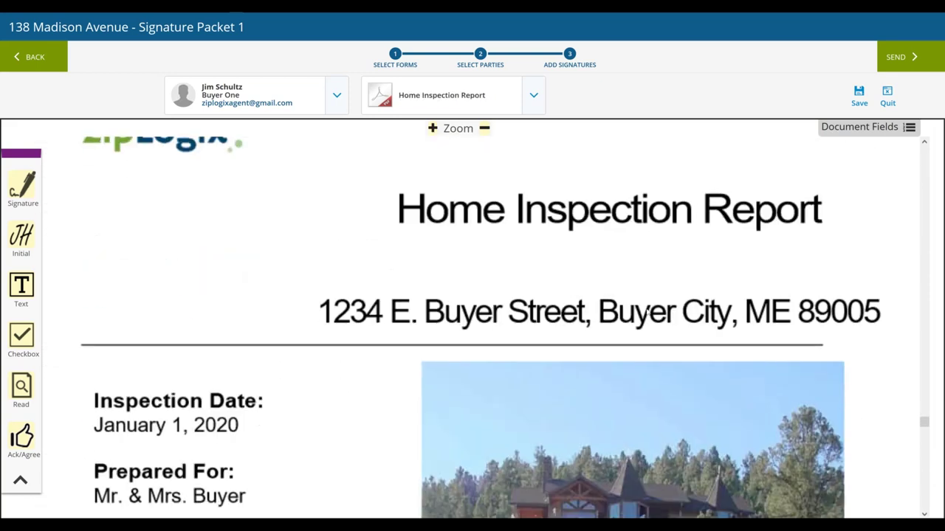
scroll(746, 237, up, 2)
scroll(747, 232, up, 3)
scroll(747, 233, up, 1)
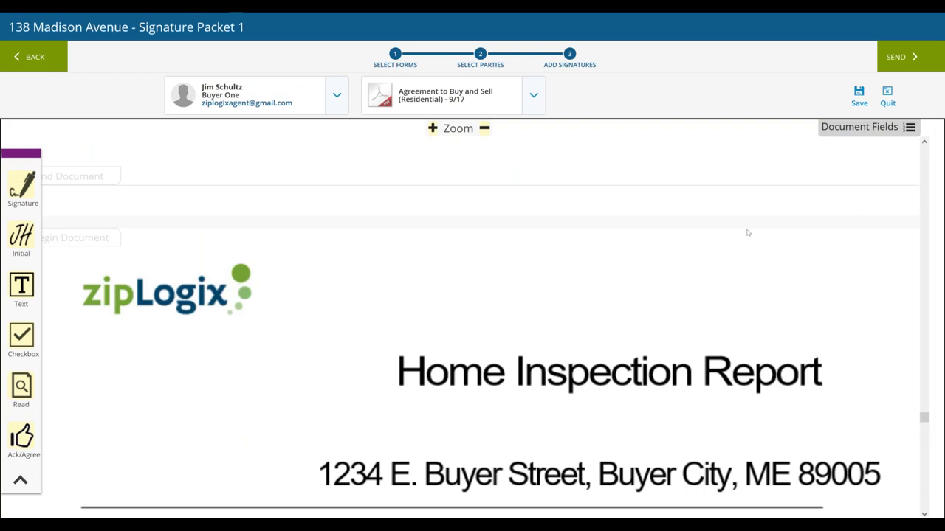
scroll(753, 236, down, 3)
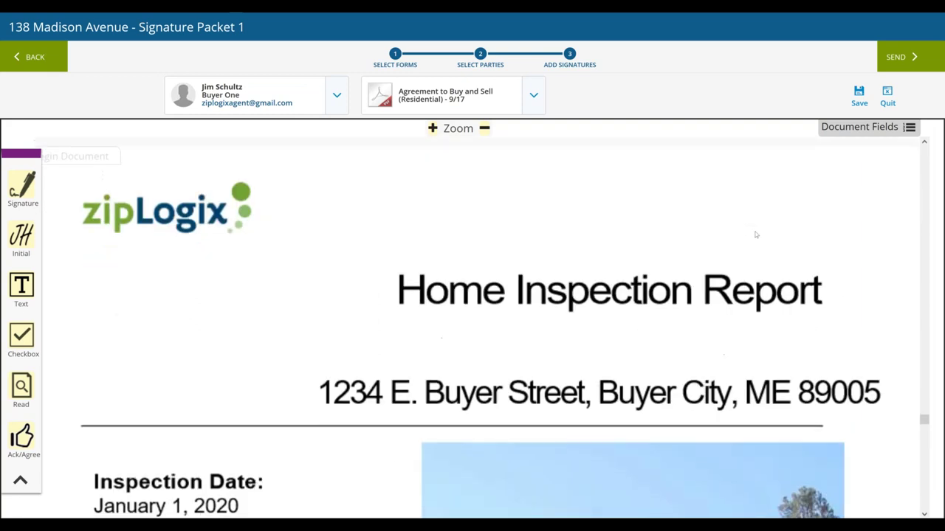
scroll(761, 231, down, 1)
scroll(760, 227, down, 4)
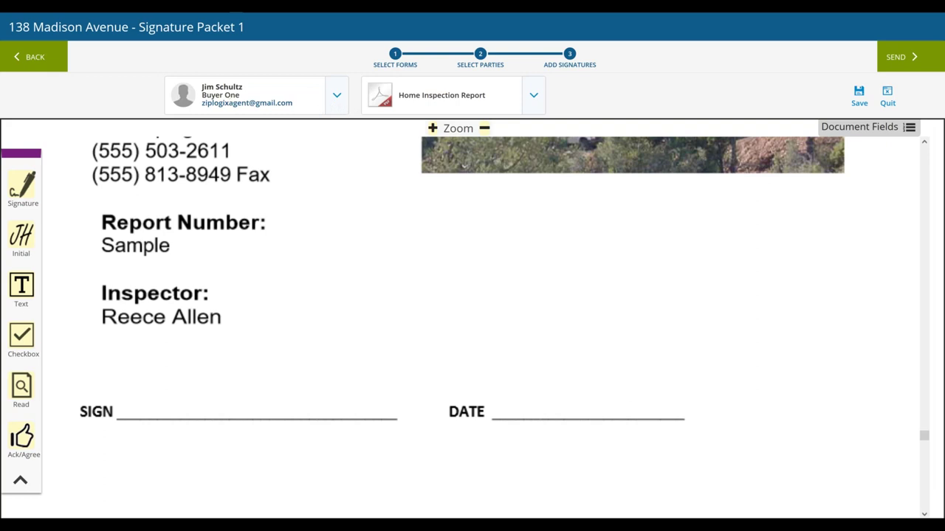
Place the selling agent's signature on SIGN, date on DATE, and a text field beside Inspector
click(336, 97)
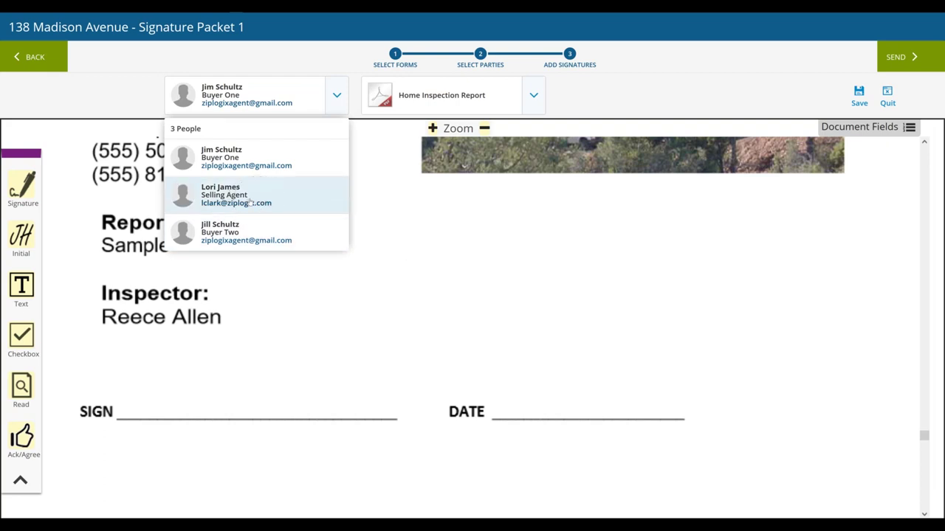
click(251, 202)
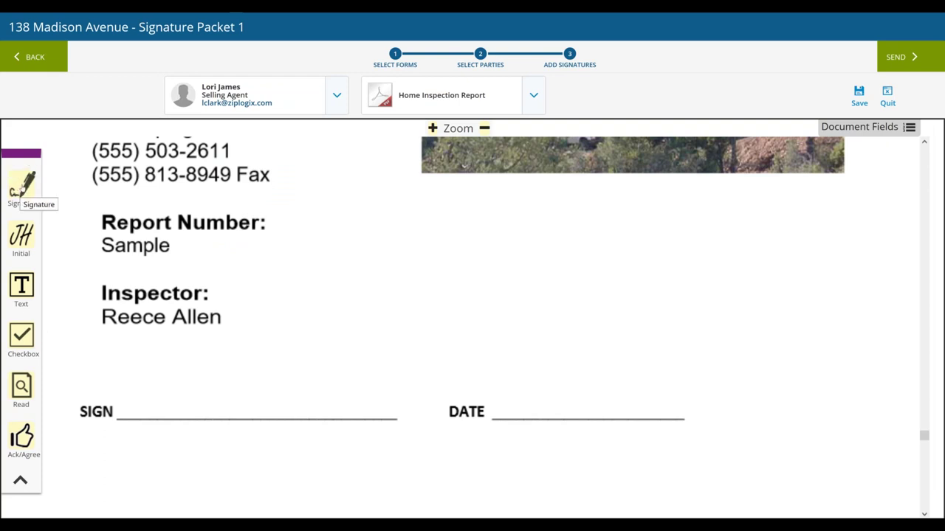
mouse_move(22, 188)
mouse_down()
mouse_move(46, 185)
mouse_move(109, 213)
mouse_move(127, 260)
mouse_up()
drag(118, 323, 124, 407)
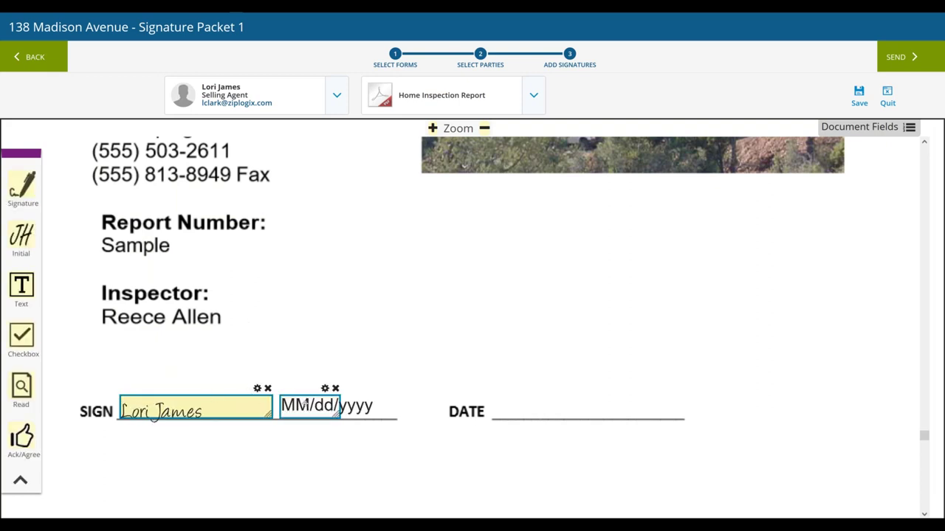
mouse_move(306, 403)
mouse_down()
mouse_move(449, 325)
mouse_move(518, 370)
mouse_move(521, 406)
mouse_up()
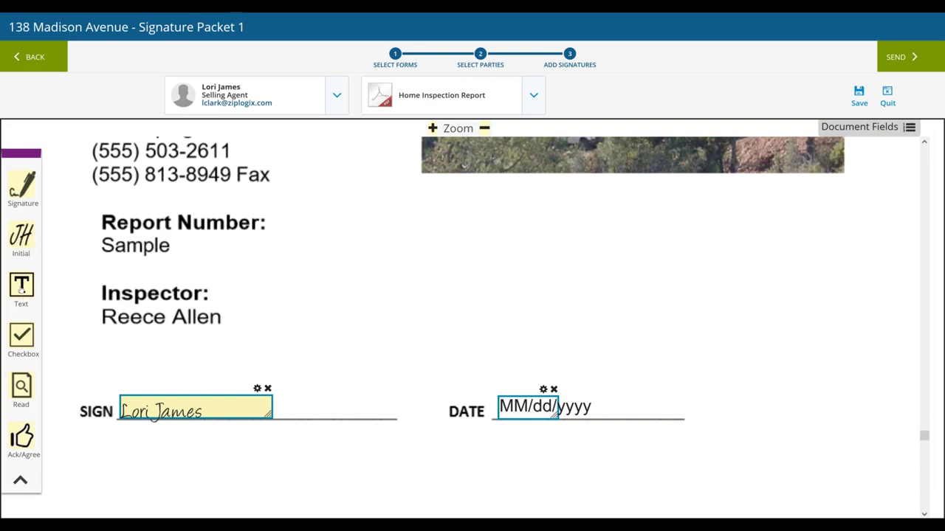
drag(22, 289, 461, 270)
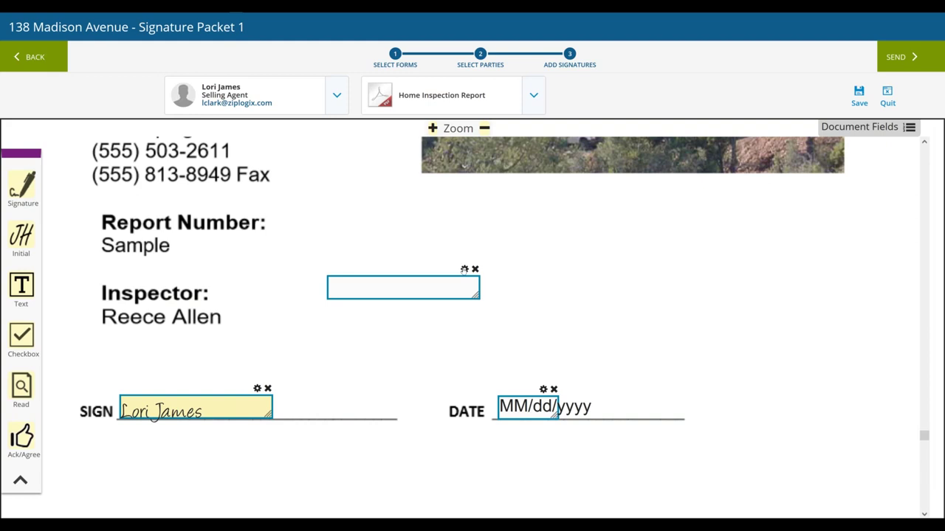
Try the Inspector text field's required, read-only and signer-name options, turning them back off
click(464, 270)
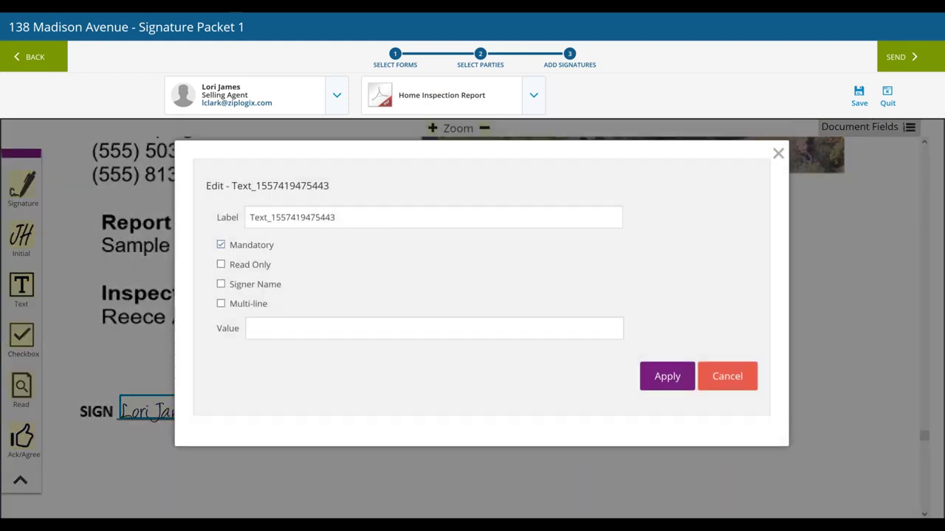
click(248, 247)
click(251, 265)
click(313, 328)
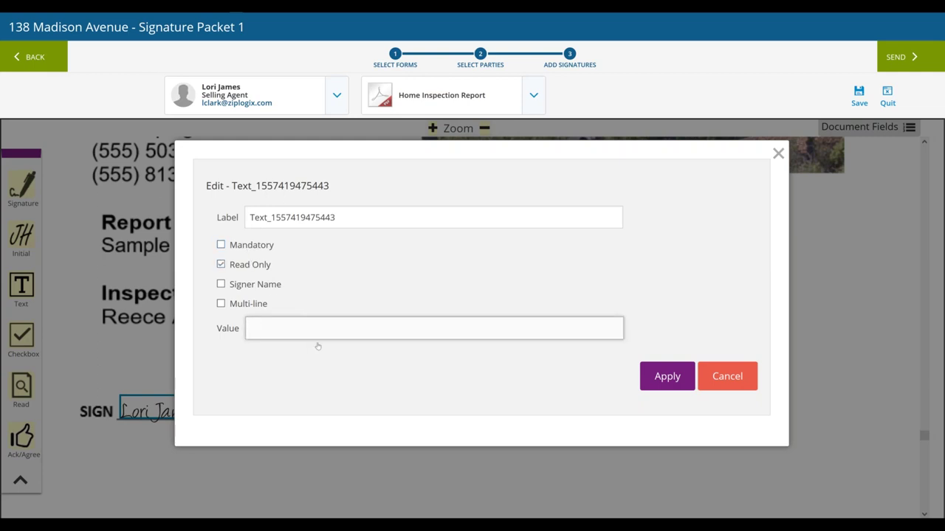
click(267, 288)
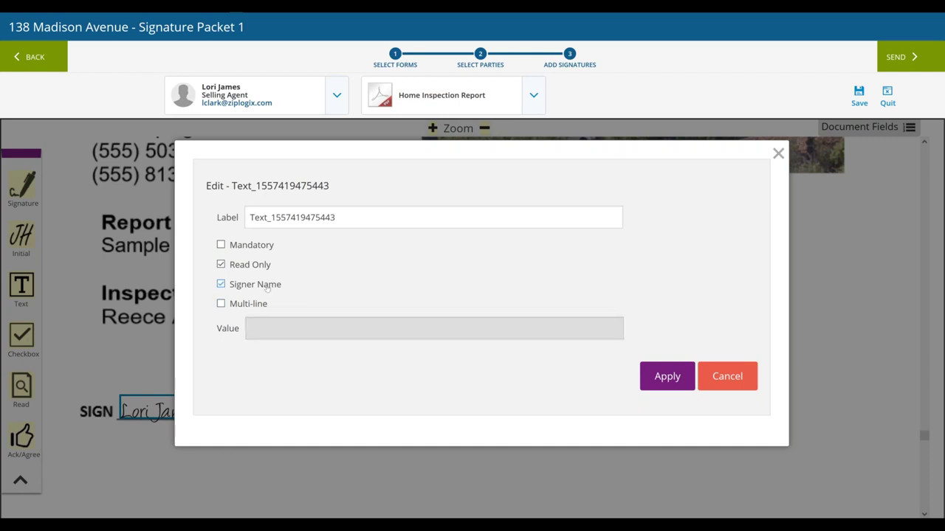
click(266, 269)
click(267, 284)
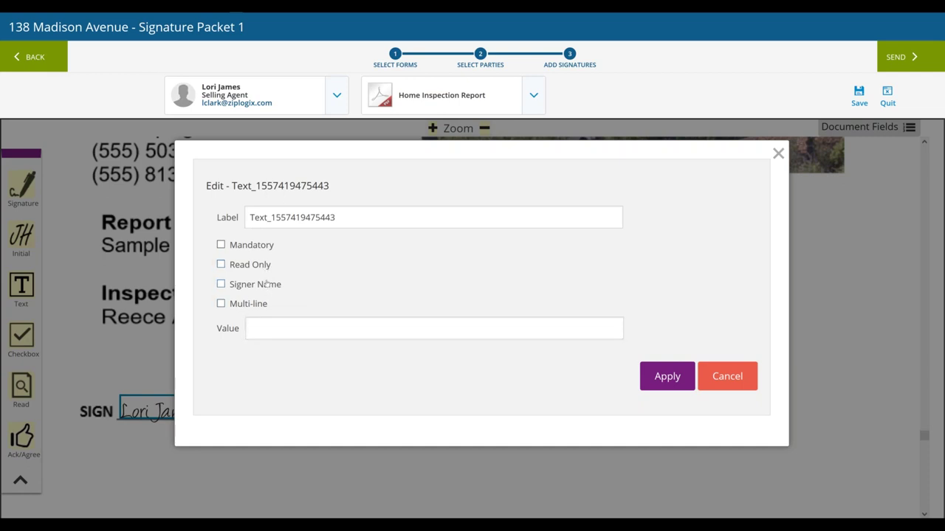
Give the field a dashed default value, reposition it, then delete it
click(289, 325)
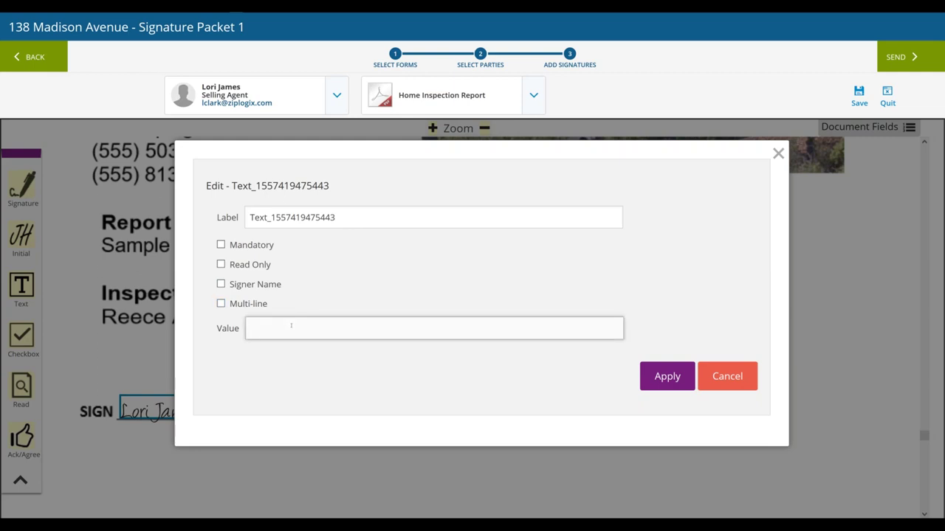
text(--------------------------------------------------------)
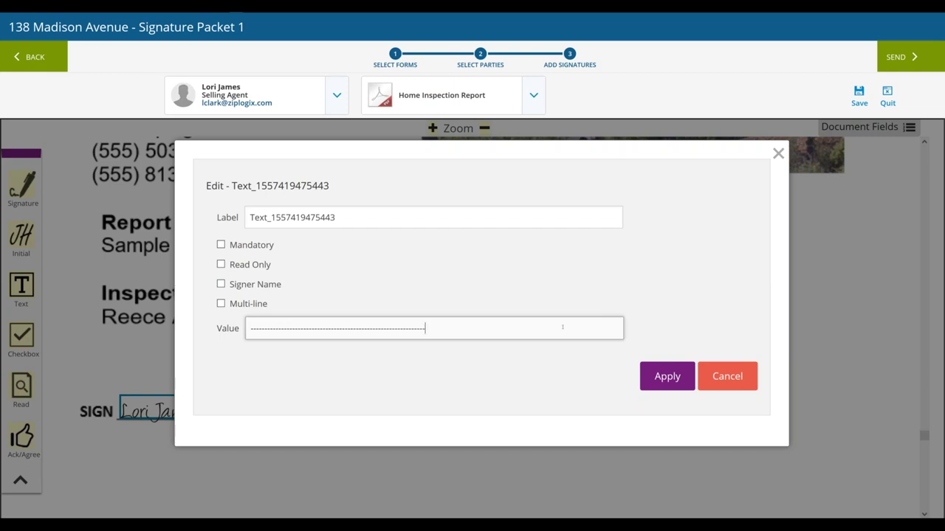
click(667, 381)
drag(443, 271, 349, 260)
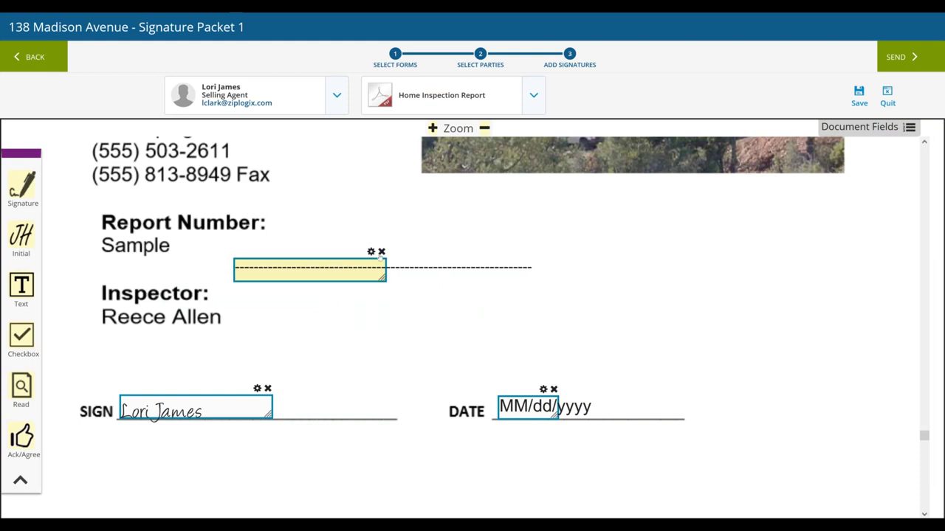
click(380, 253)
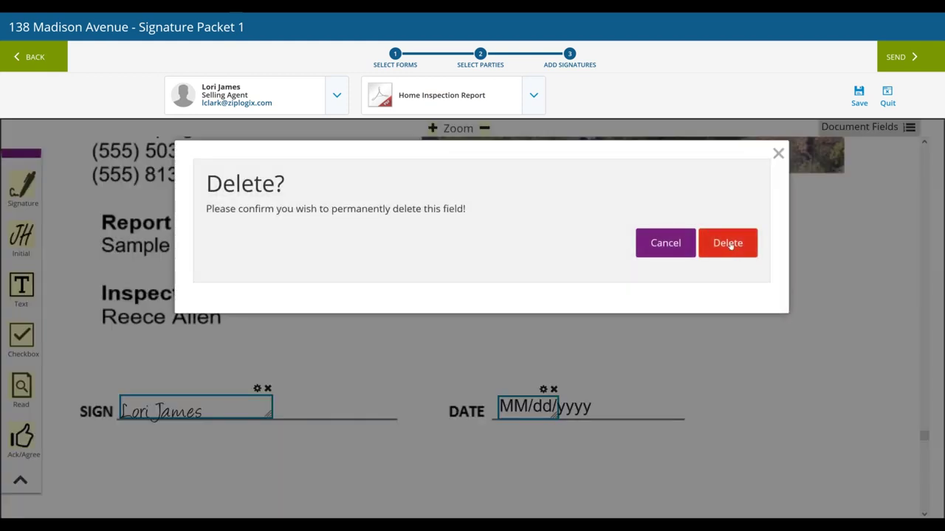
click(728, 243)
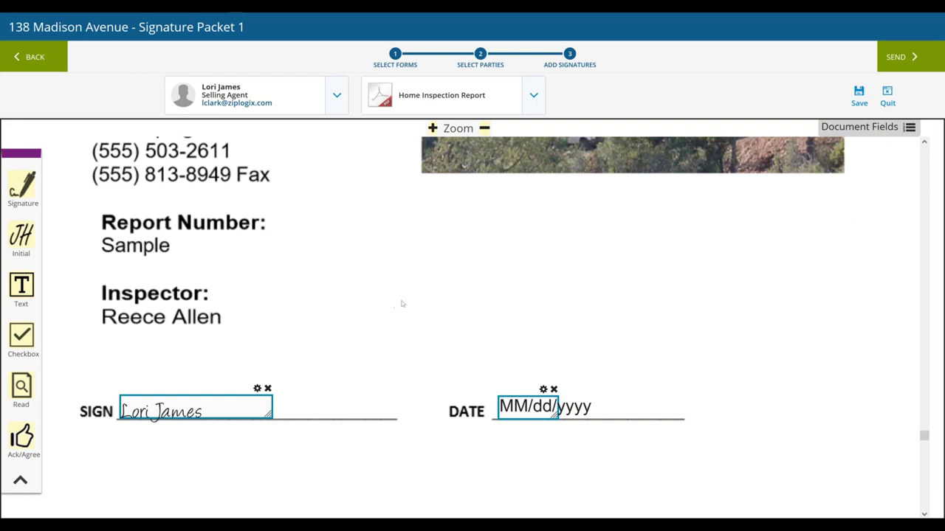
click(351, 301)
click(924, 56)
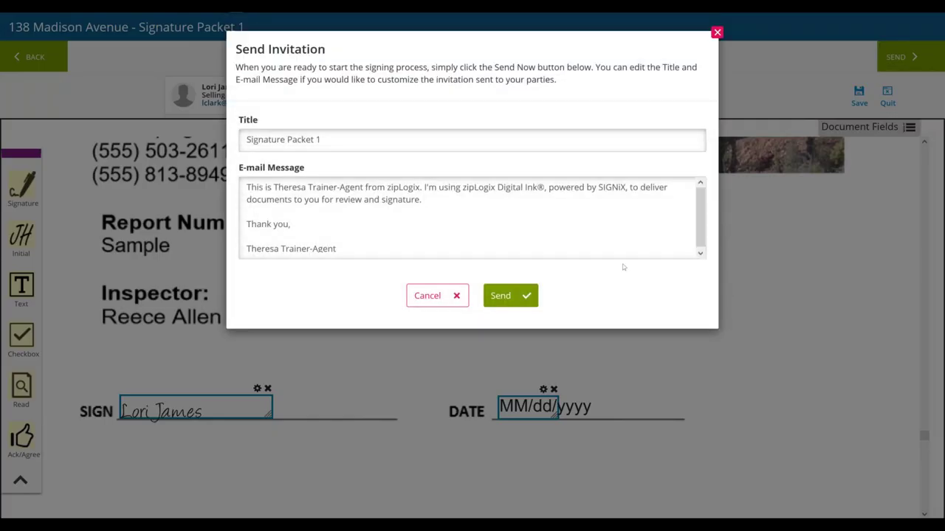
click(465, 138)
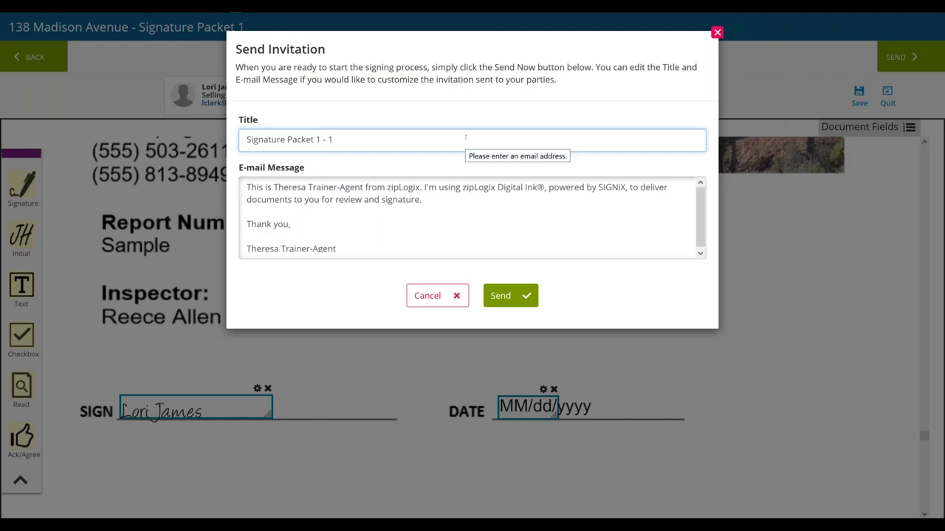
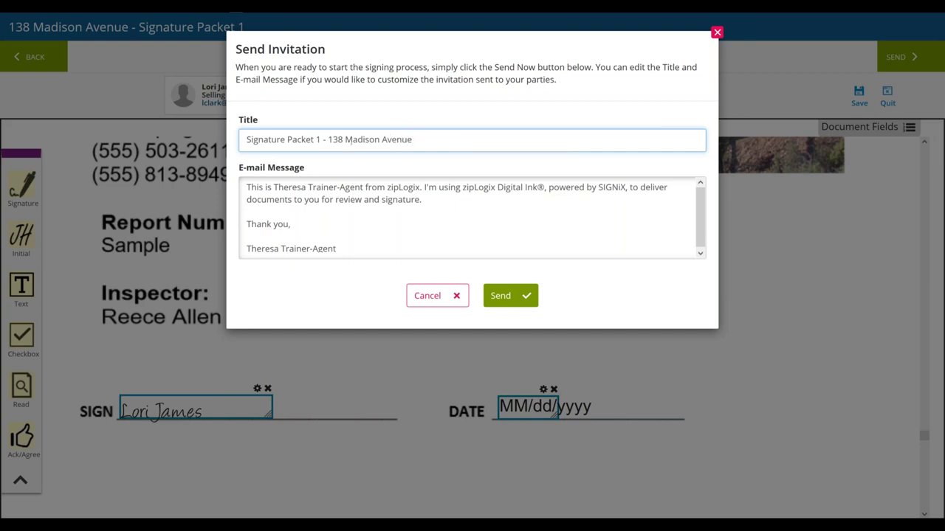
click(413, 139)
Remove the blank line after 'Thank you,' in the e-mail message and send the invitation
right_click(378, 219)
click(303, 222)
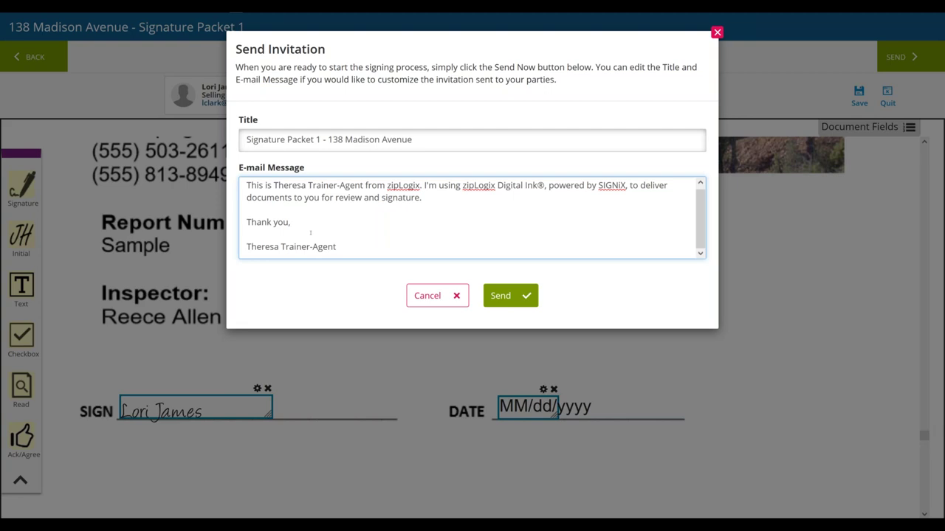
key(Delete)
key(Delete)
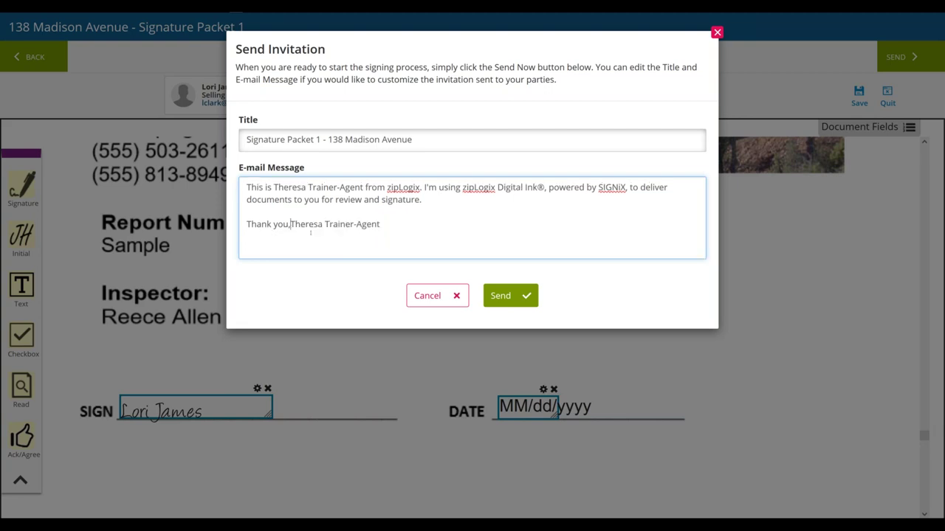
click(523, 295)
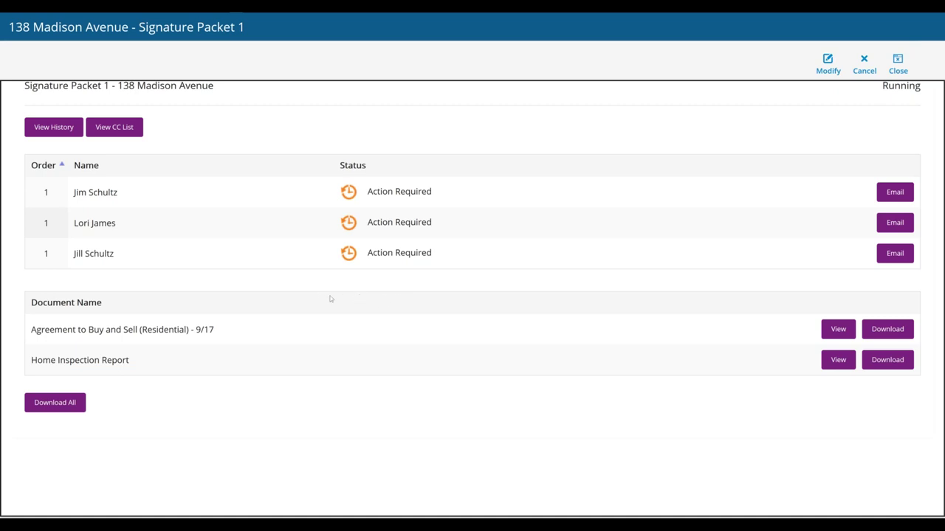
Close the signature packet's status details
click(373, 301)
click(678, 150)
mouse_move(901, 16)
click(897, 64)
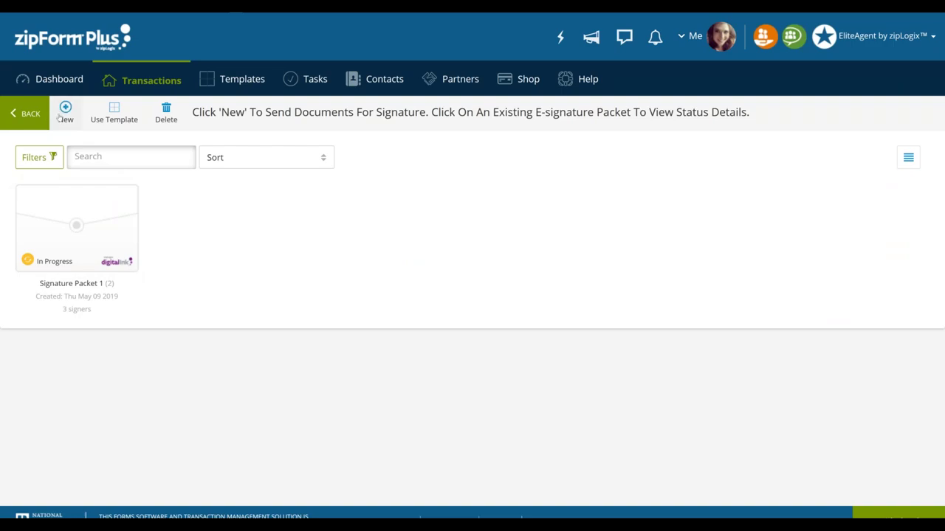
Open and dismiss New's Documents To Sign list, then return to the Transactions list
click(61, 118)
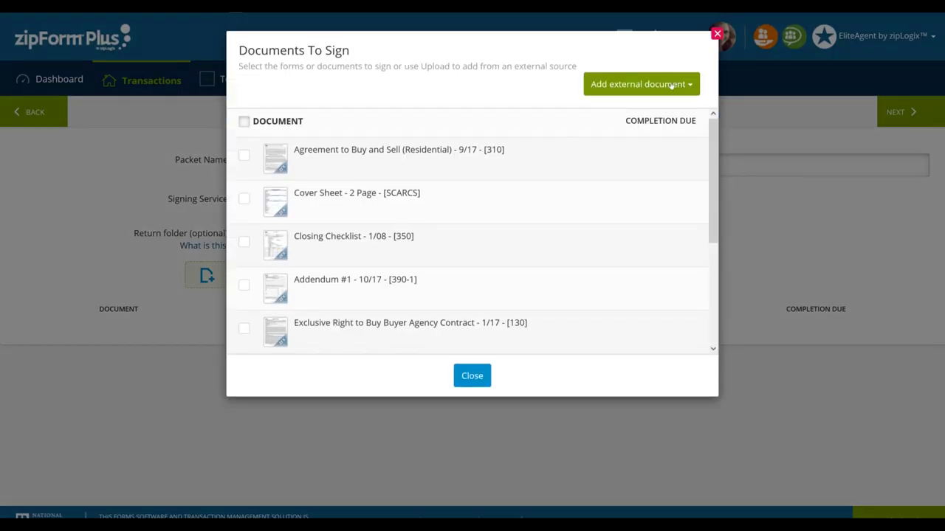
click(715, 34)
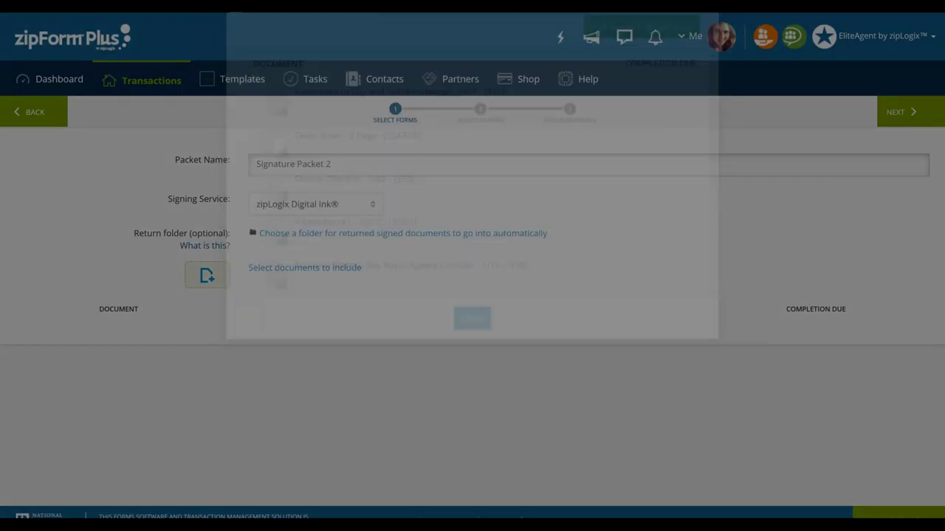
click(140, 80)
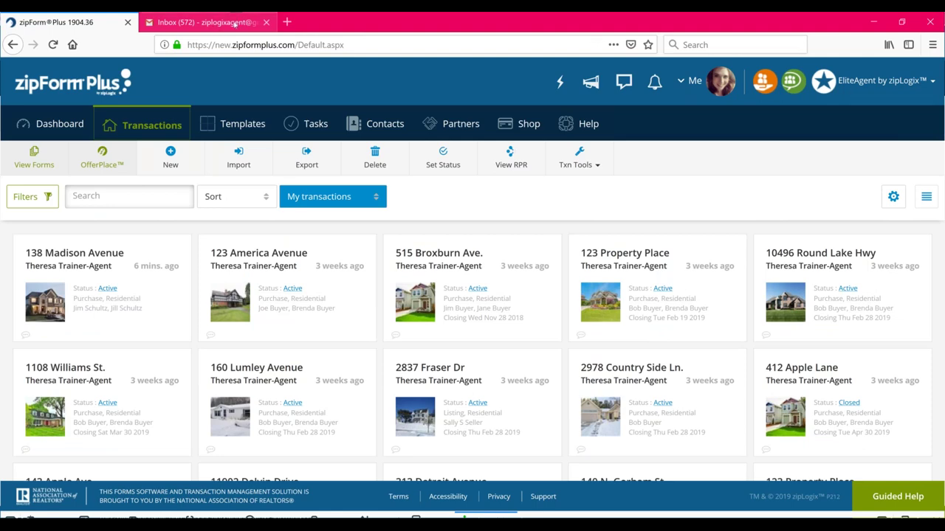
Refresh the Gmail inbox and open the 'Your Documents Are Ready to Sign' invitation
click(235, 23)
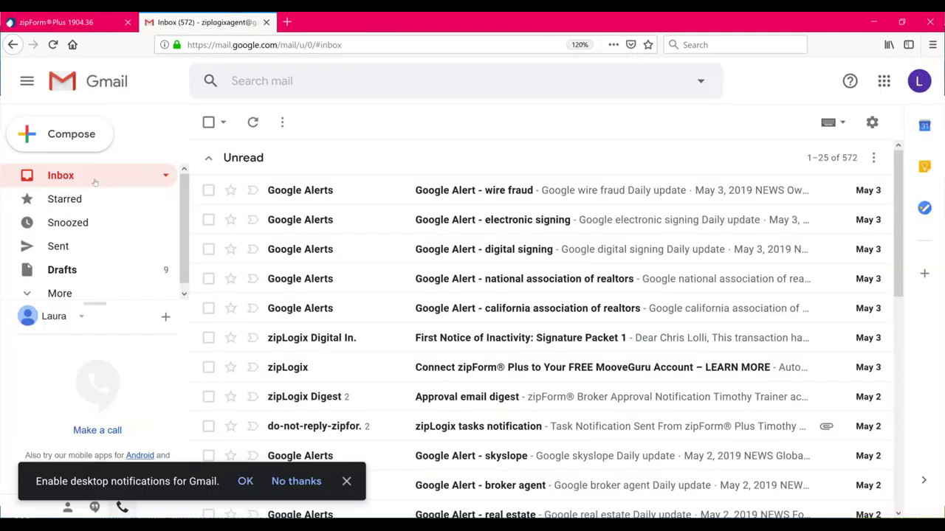
click(65, 183)
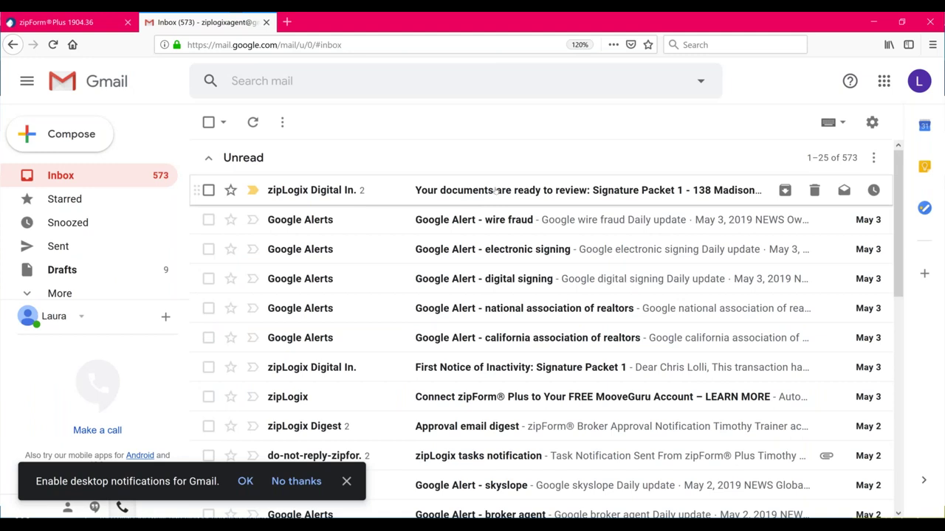
click(496, 189)
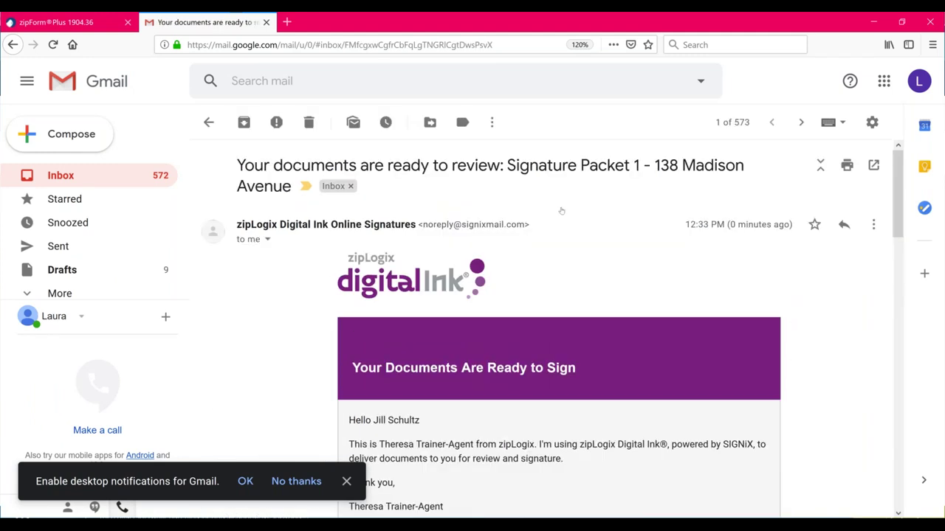
Dismiss the desktop notifications prompt and open the documents through Sign Documents
scroll(561, 211, down, 2)
scroll(561, 211, down, 2)
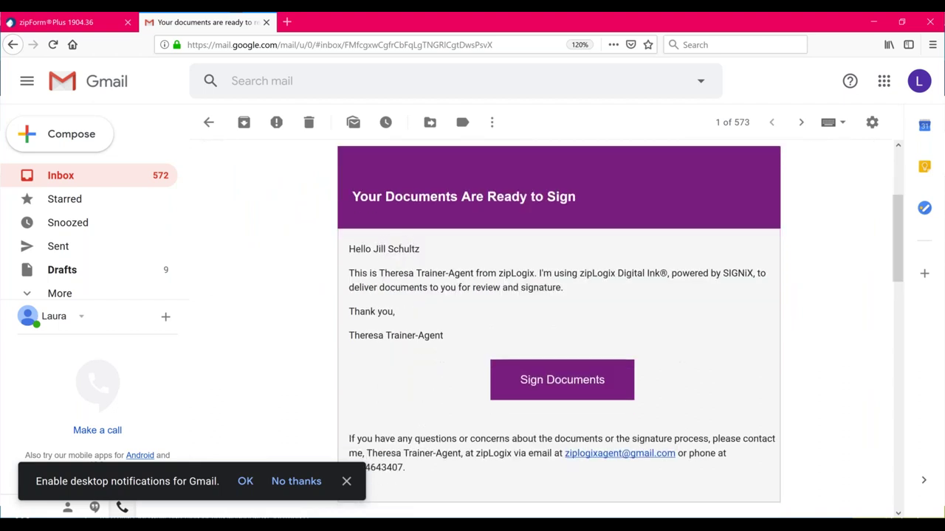
click(565, 307)
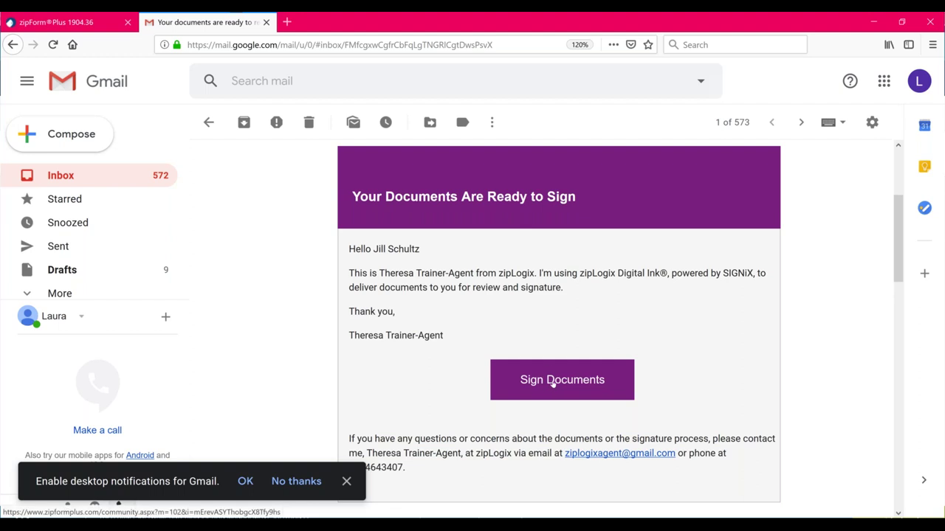
click(346, 481)
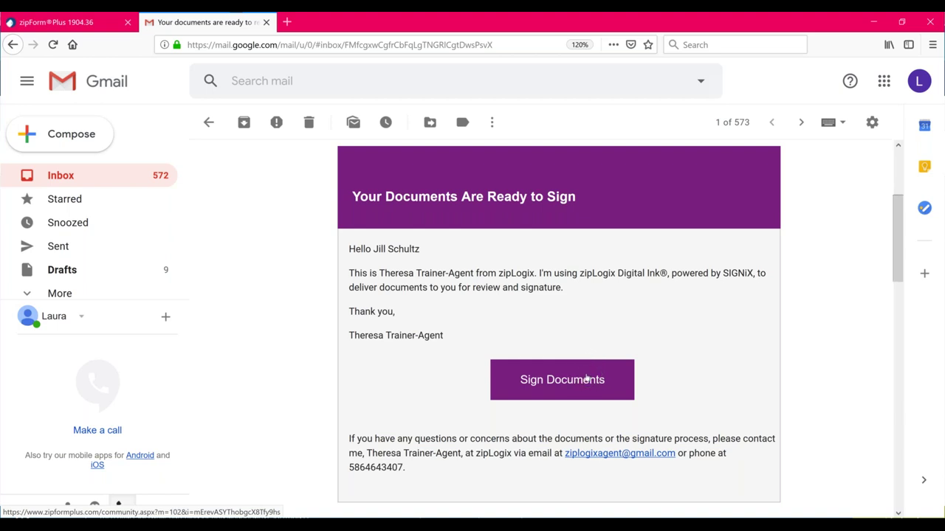
click(586, 377)
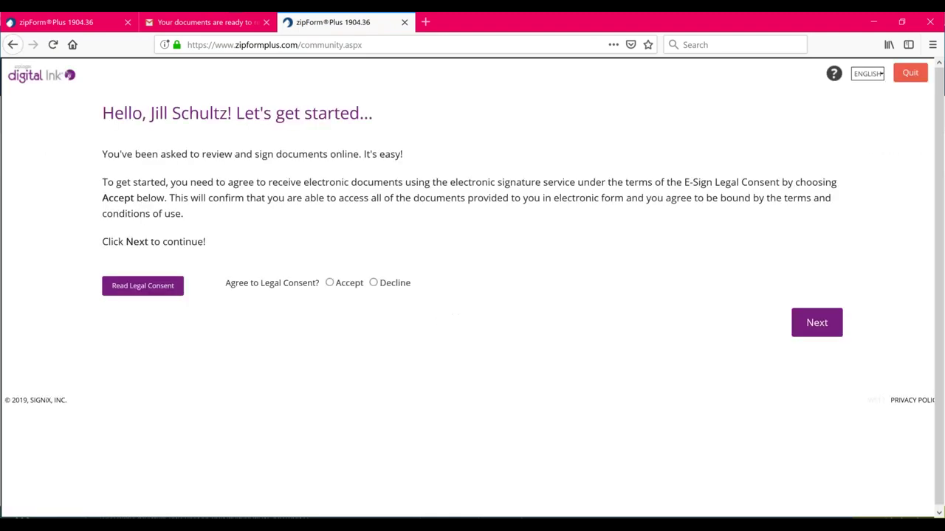
Review the E-Sign Legal Consent notice, accept it, and continue to signature creation
click(148, 285)
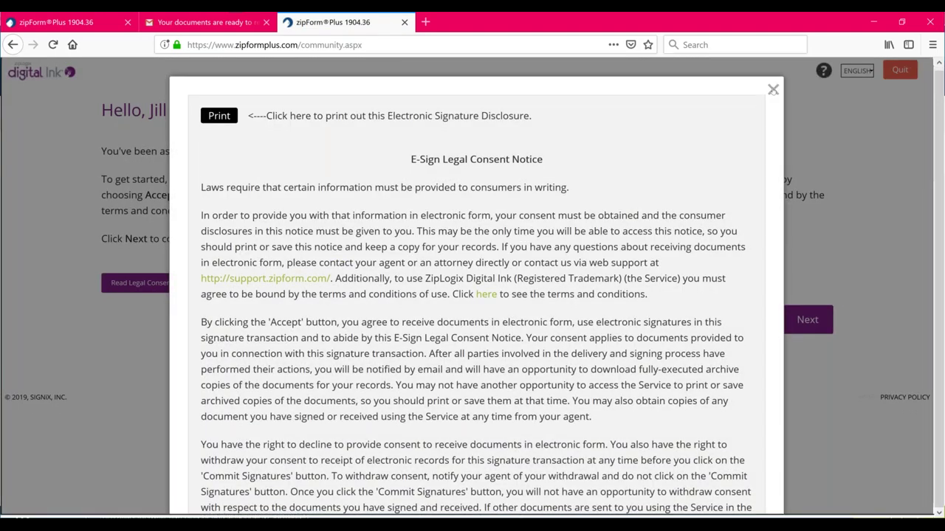
click(773, 90)
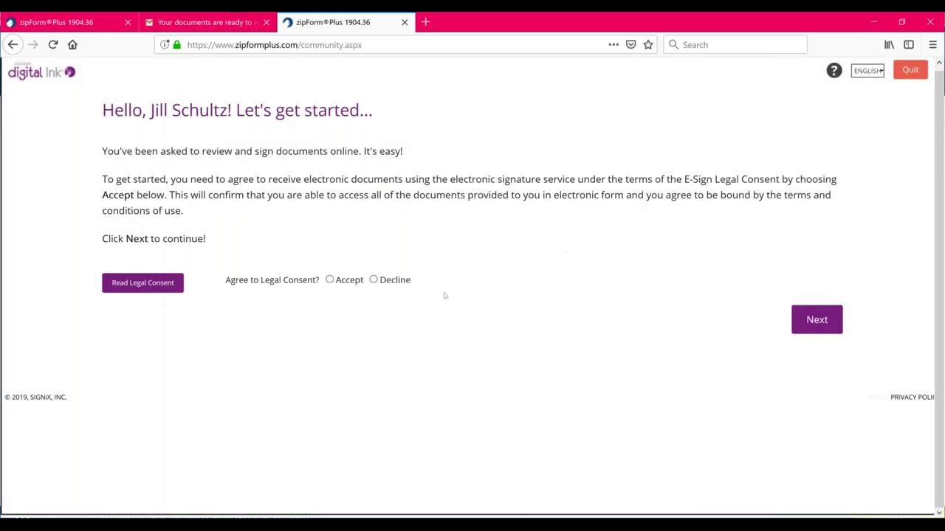
click(332, 281)
click(819, 326)
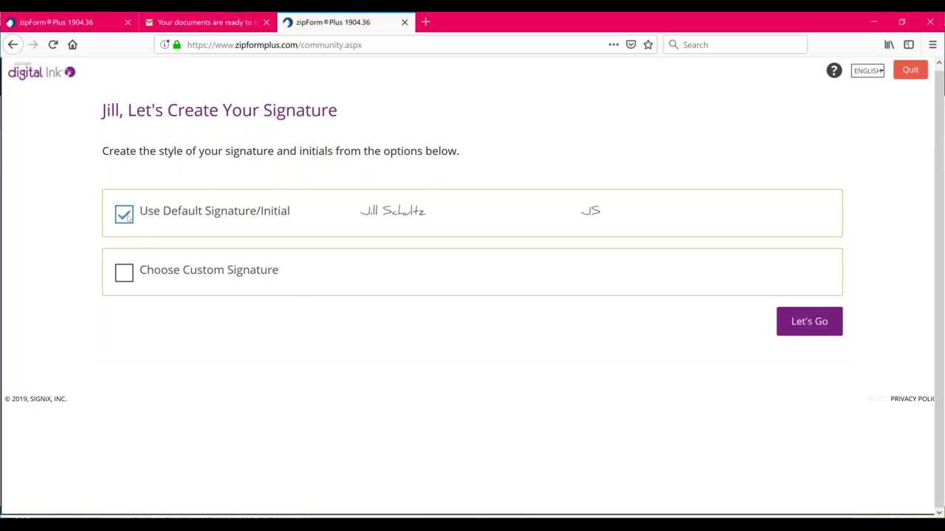
Try a custom font and a hand-drawn signature, clear them, then keep the default signature and initials
click(124, 273)
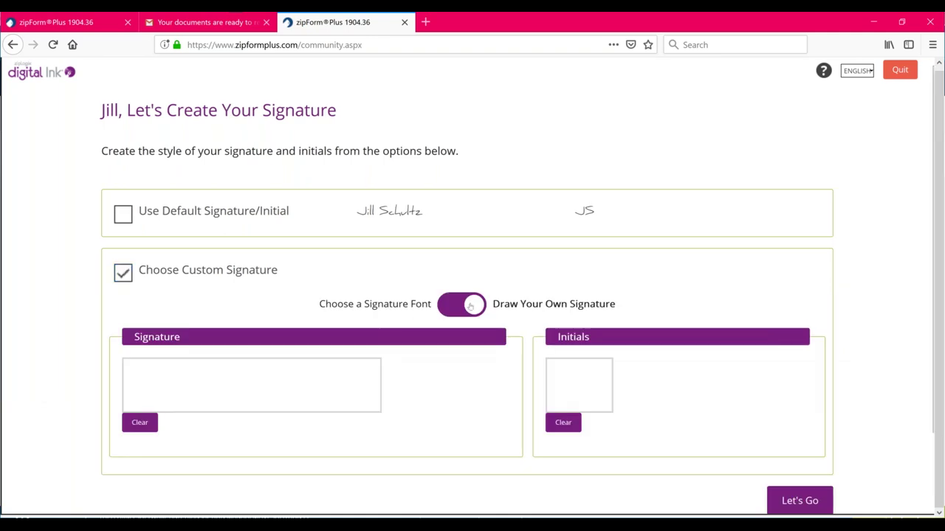
click(470, 305)
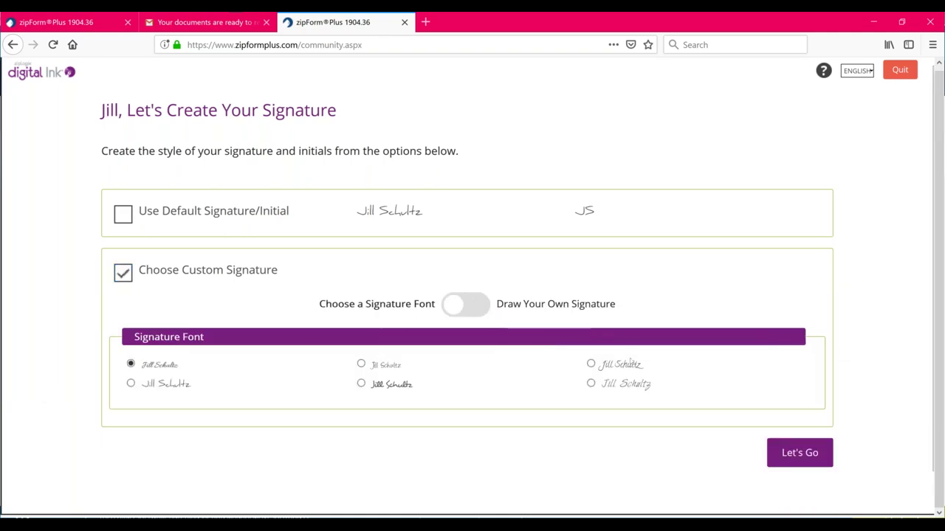
click(456, 306)
mouse_move(156, 394)
mouse_down()
mouse_move(156, 372)
mouse_move(157, 401)
mouse_move(189, 371)
mouse_move(205, 386)
mouse_move(204, 375)
mouse_move(216, 395)
mouse_move(254, 389)
mouse_move(258, 376)
mouse_move(264, 393)
mouse_move(273, 374)
mouse_move(279, 390)
mouse_move(303, 366)
mouse_move(324, 406)
mouse_move(357, 375)
mouse_up()
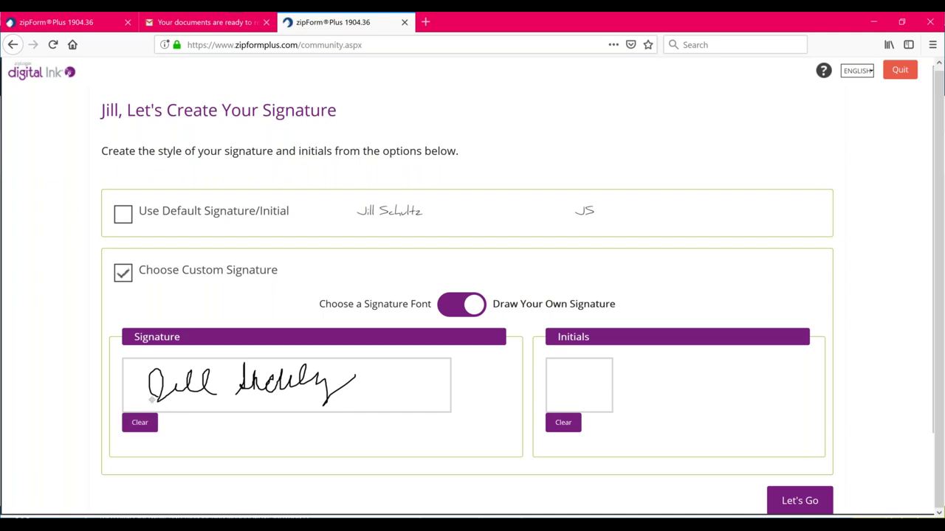
click(140, 422)
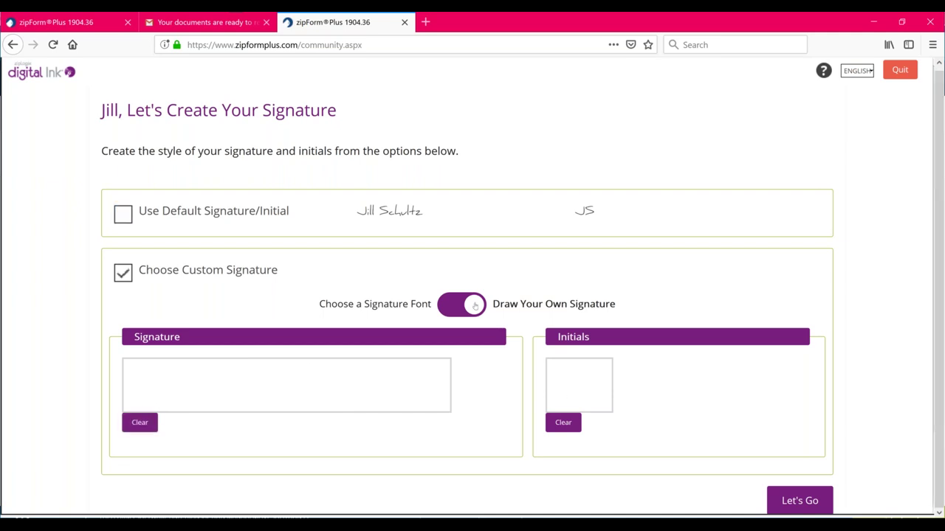
click(124, 214)
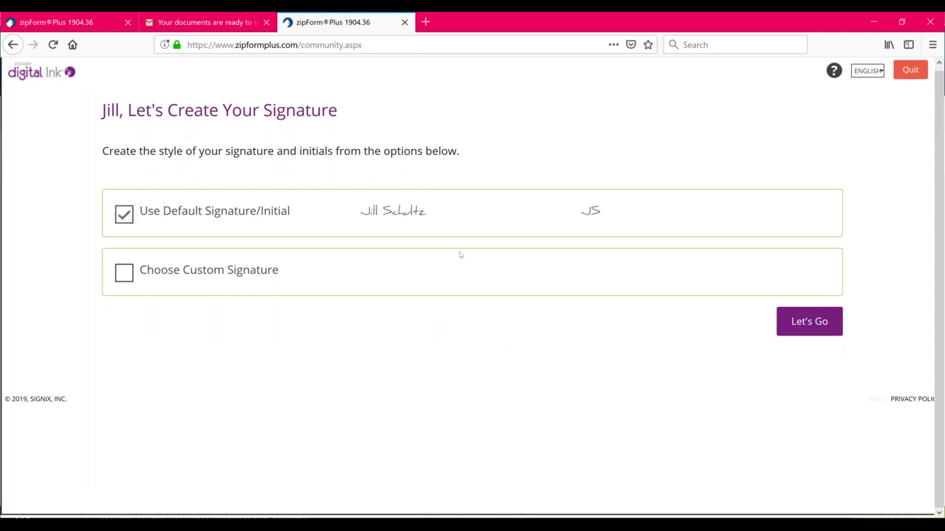
click(810, 324)
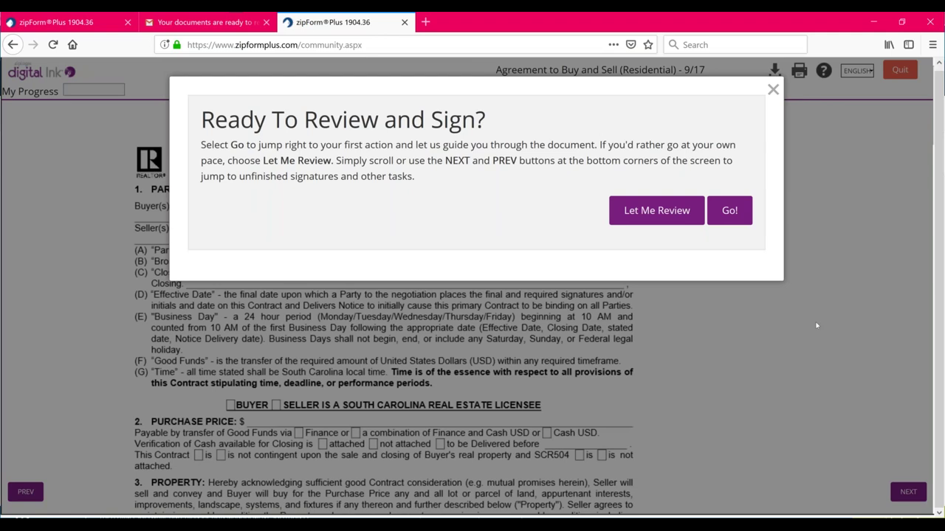
Start signing and place the buyer's initial on page 1 of the purchase agreement
click(658, 216)
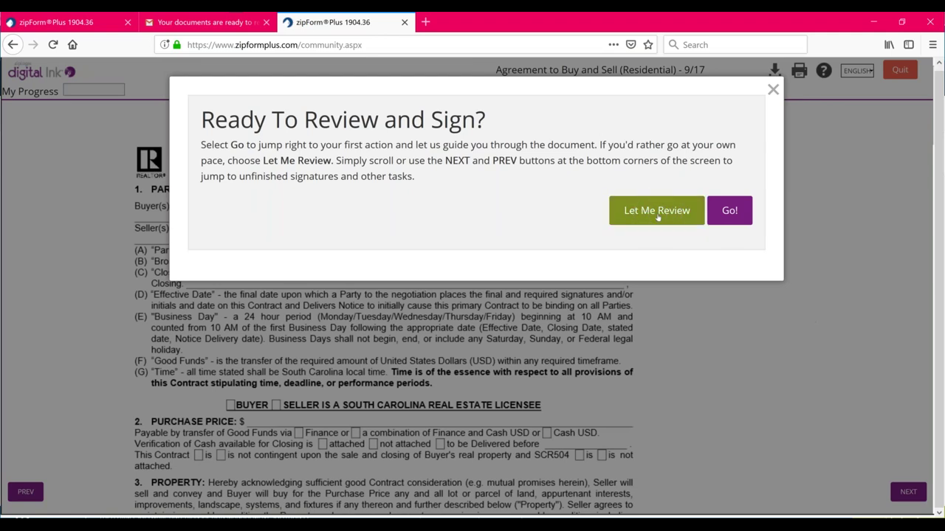
click(730, 211)
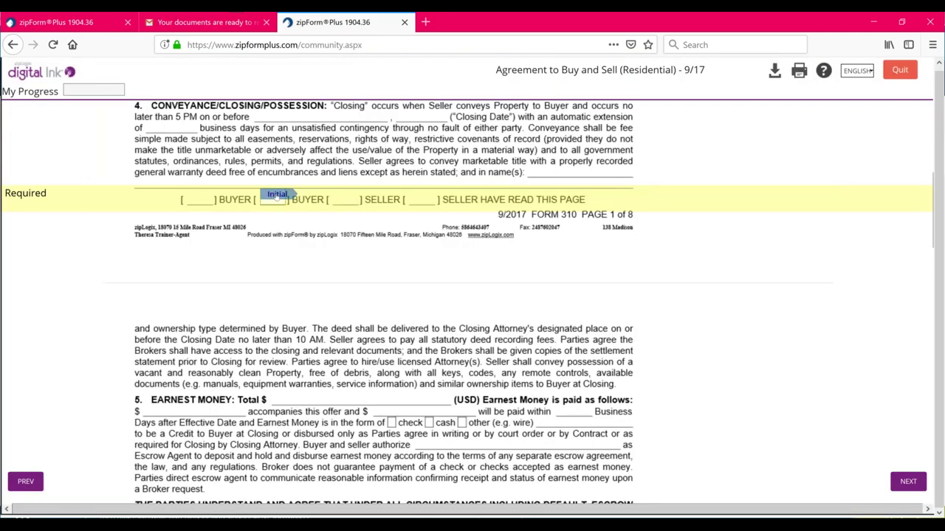
scroll(305, 216, up, 5)
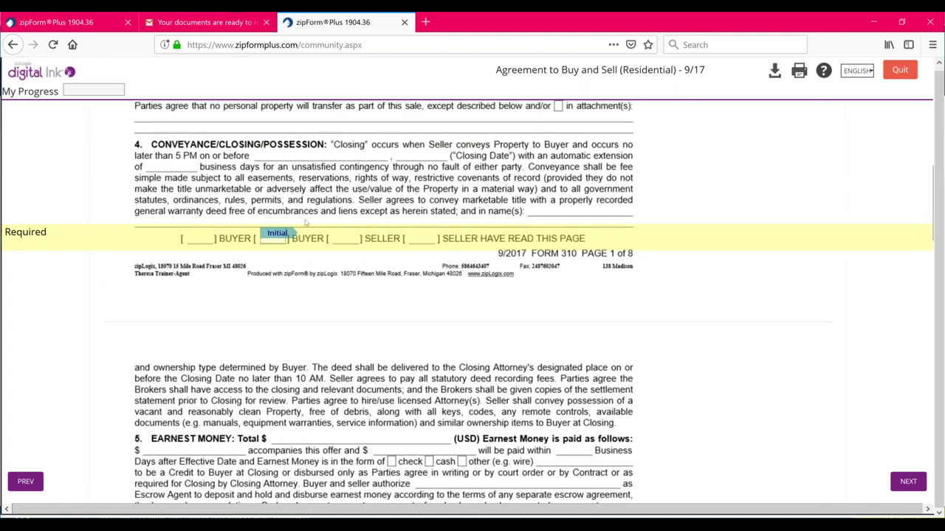
scroll(304, 221, up, 3)
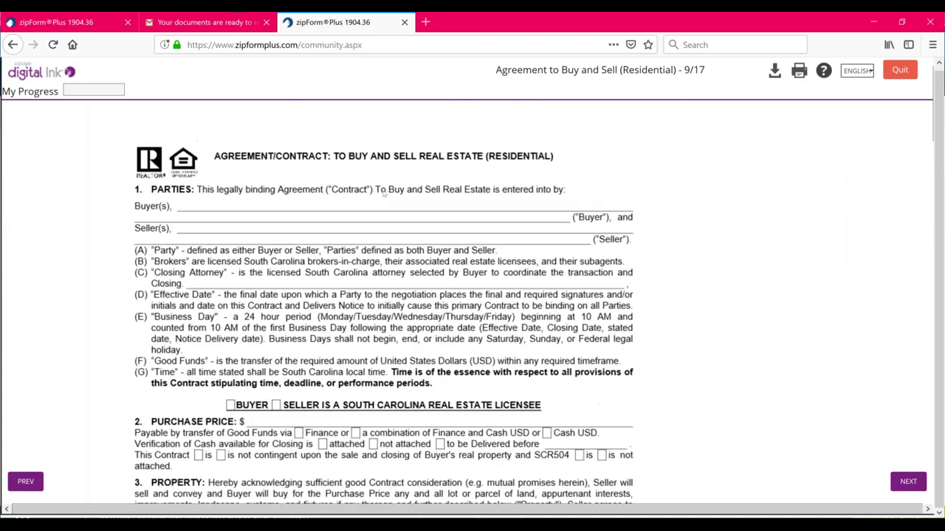
scroll(382, 193, down, 5)
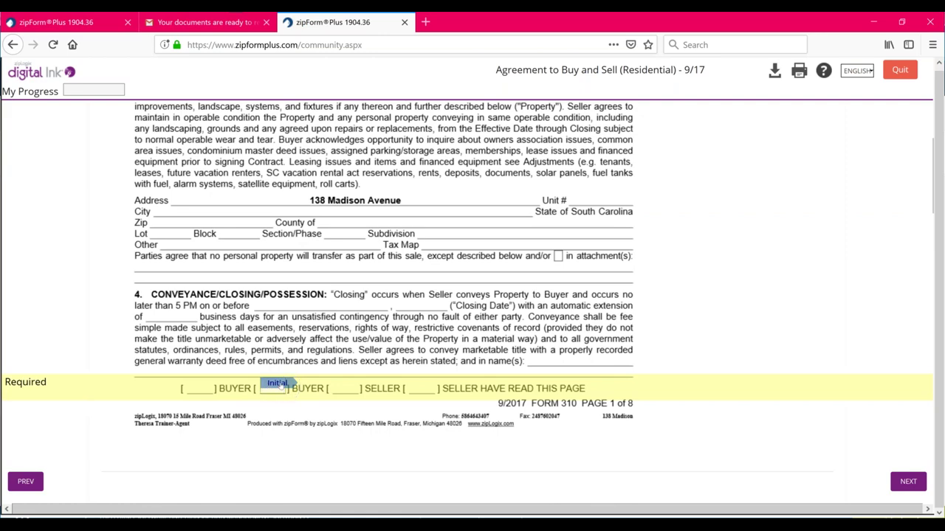
click(280, 386)
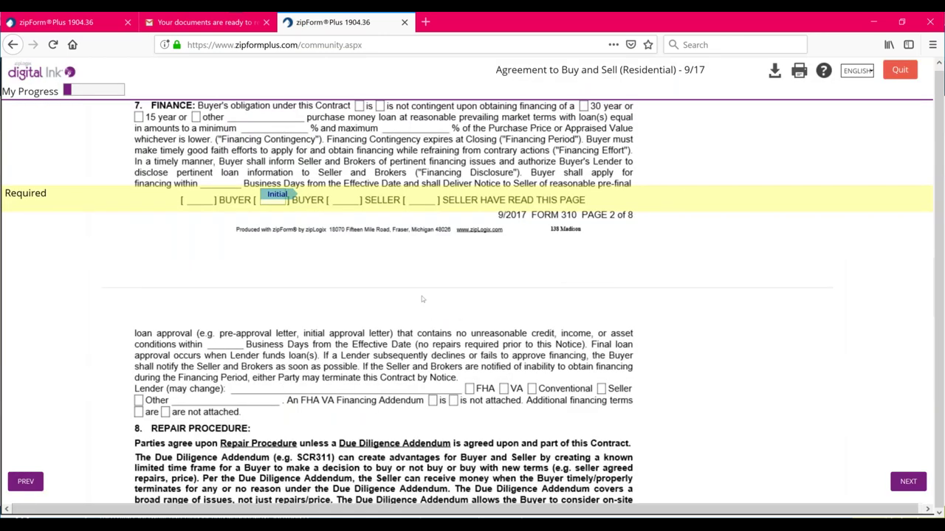
scroll(420, 286, up, 10)
click(275, 308)
Initial pages 2 through 6 and reach the Finished Signing confirmation
scroll(274, 308, down, 9)
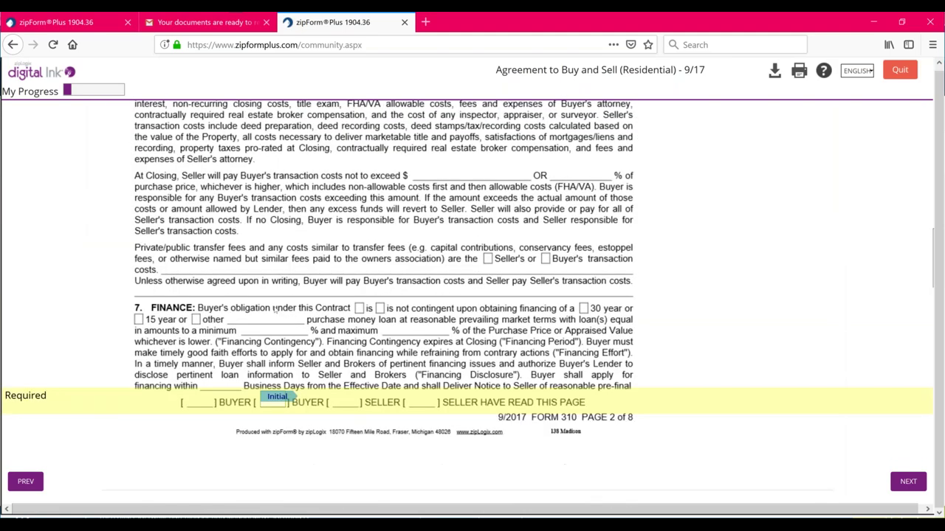
click(274, 326)
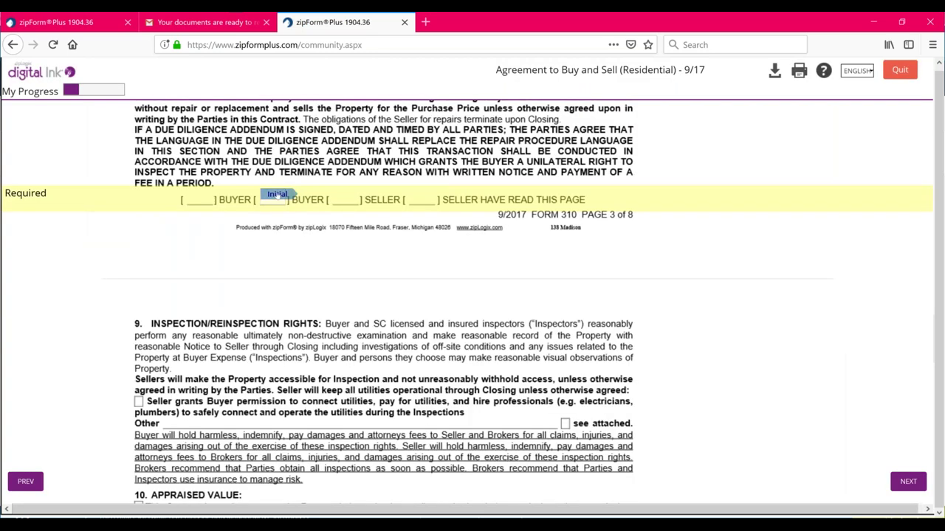
click(276, 195)
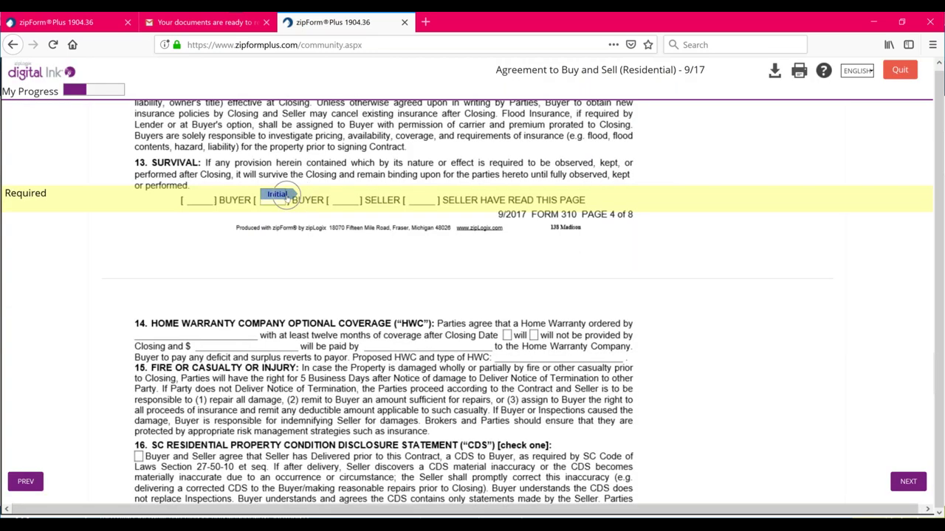
click(285, 198)
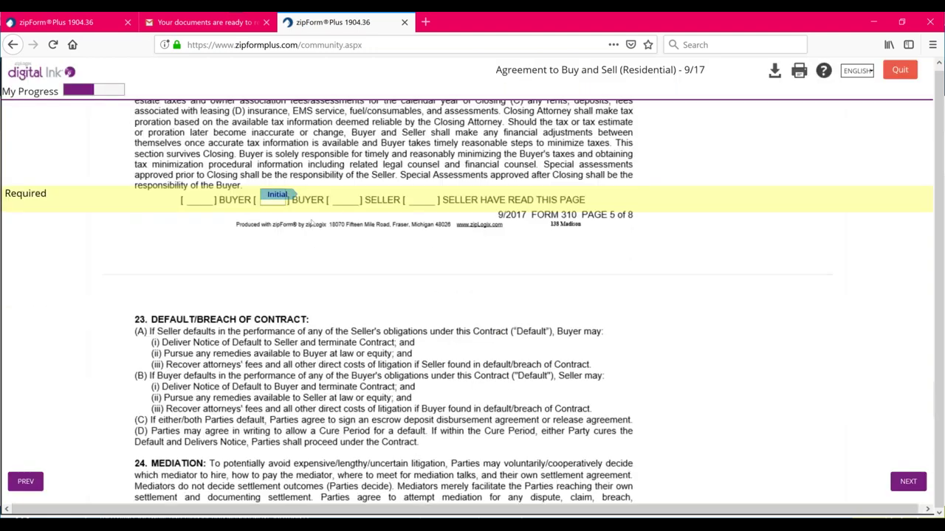
scroll(312, 224, up, 1)
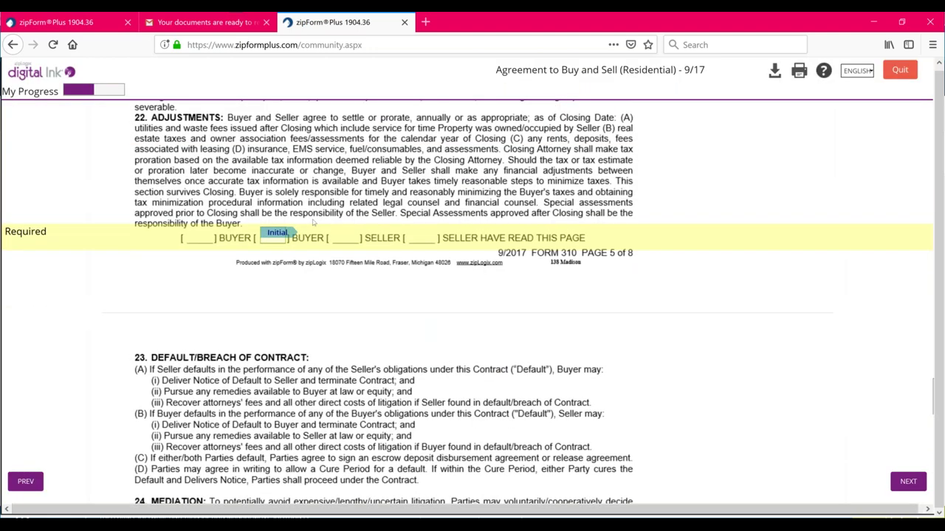
scroll(312, 223, up, 6)
scroll(288, 201, down, 7)
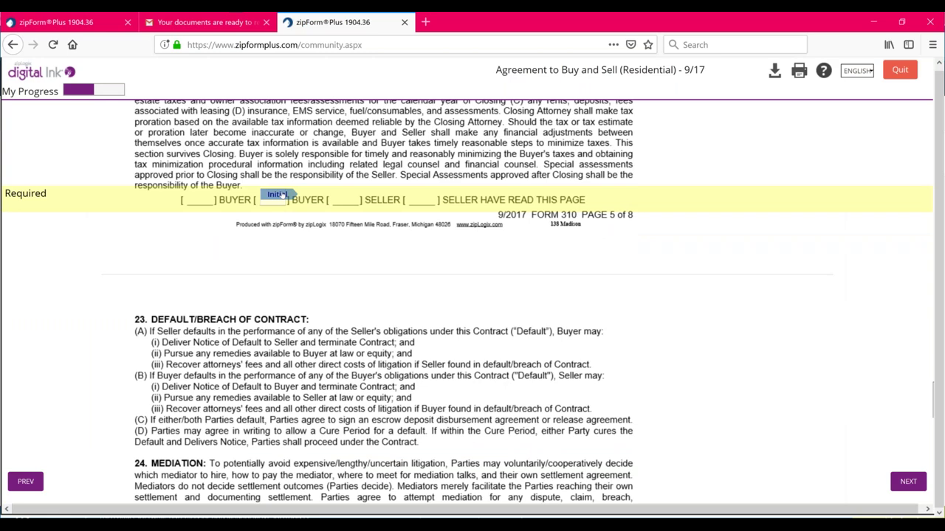
click(285, 197)
click(280, 194)
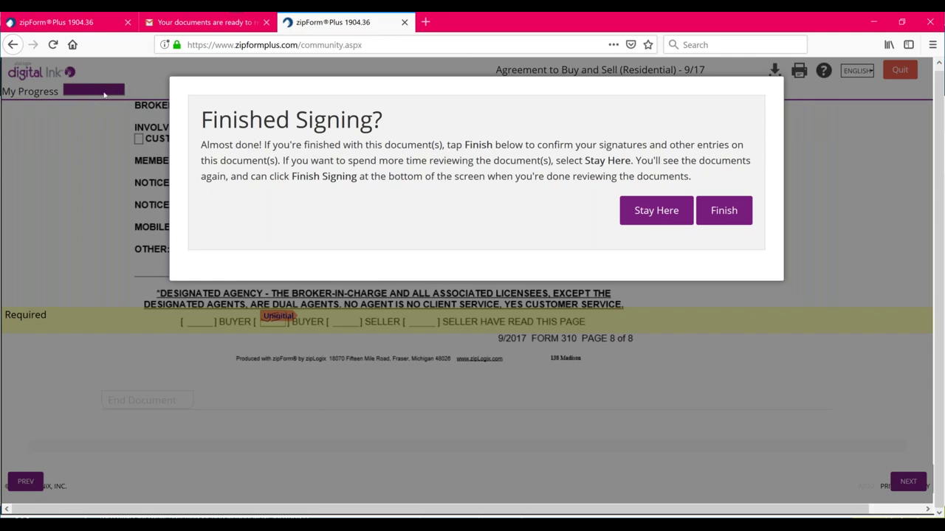
click(666, 210)
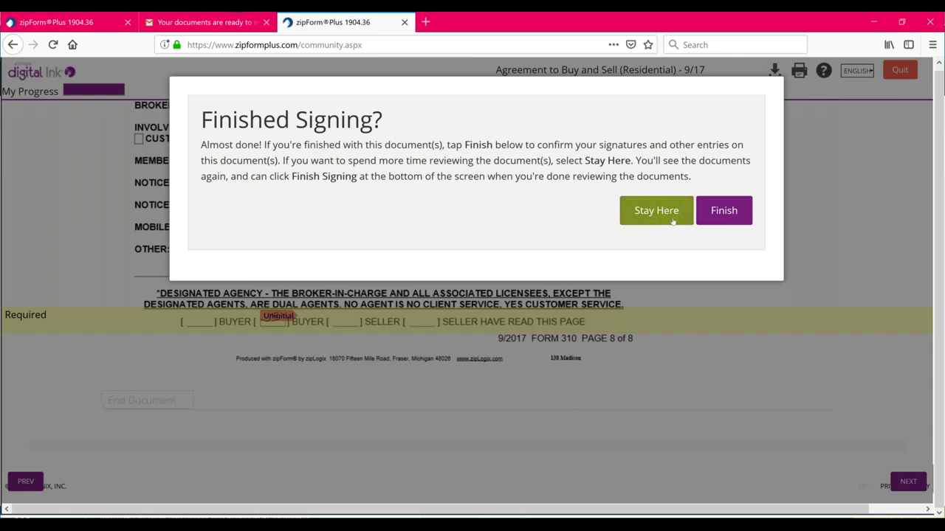
Confirm the buyer's signatures, close the thank-you page, and go back to the zipForm Plus tab
click(731, 211)
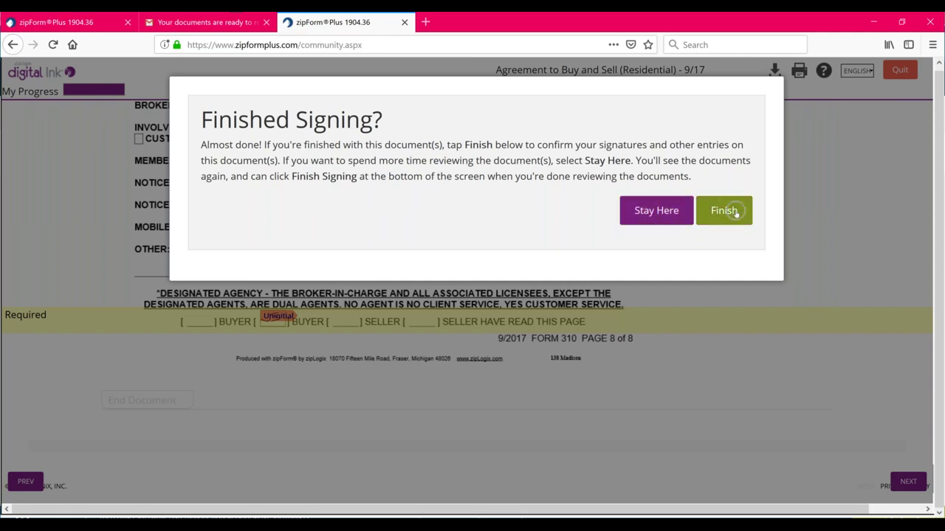
click(731, 212)
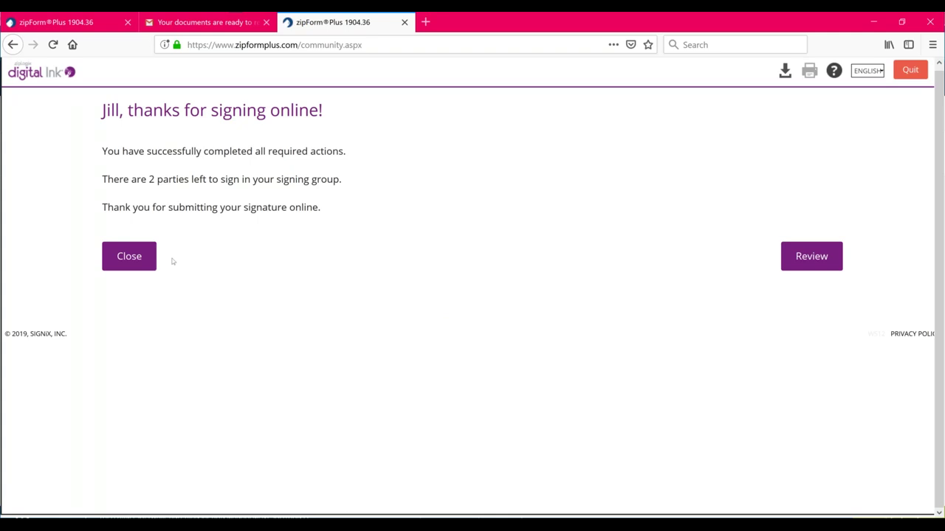
click(130, 256)
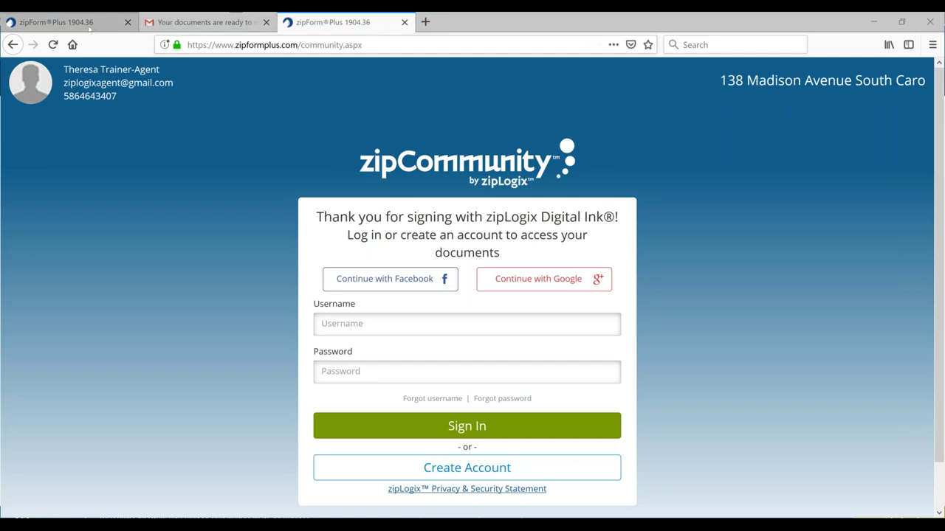
click(89, 27)
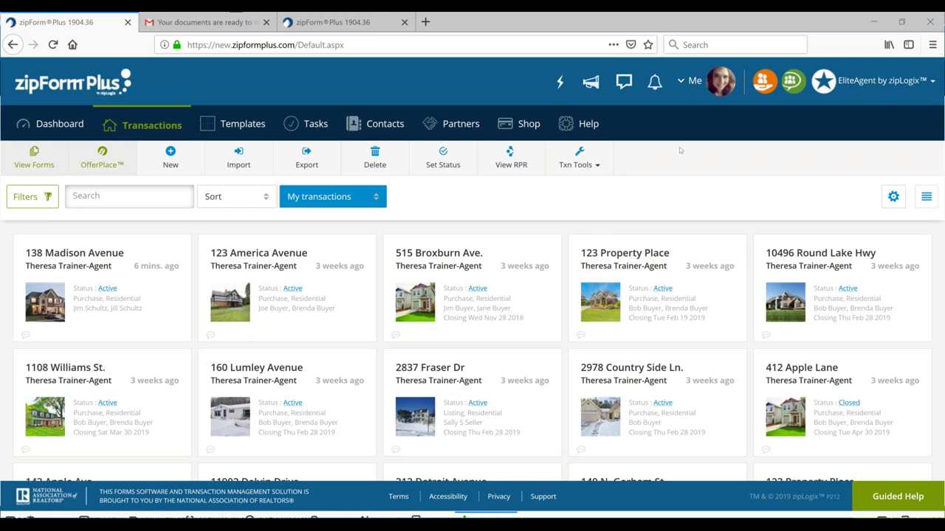
click(153, 133)
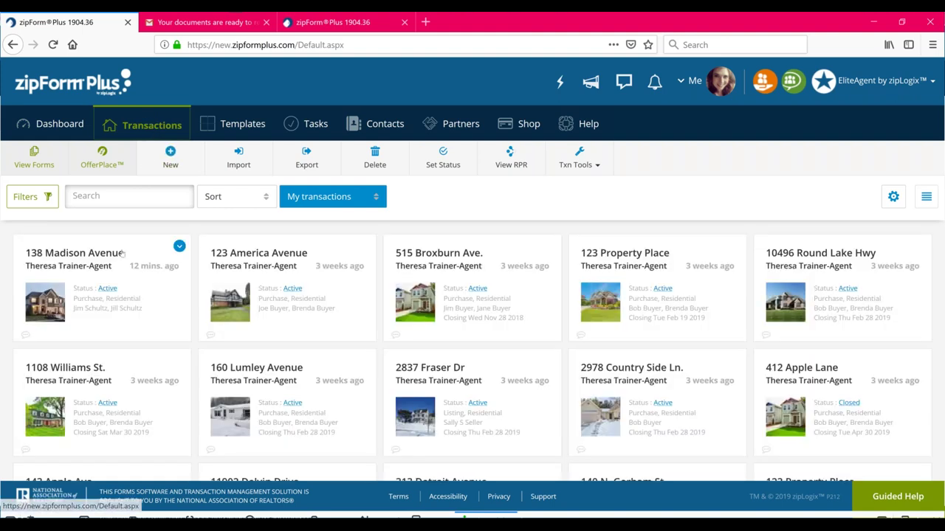
click(110, 278)
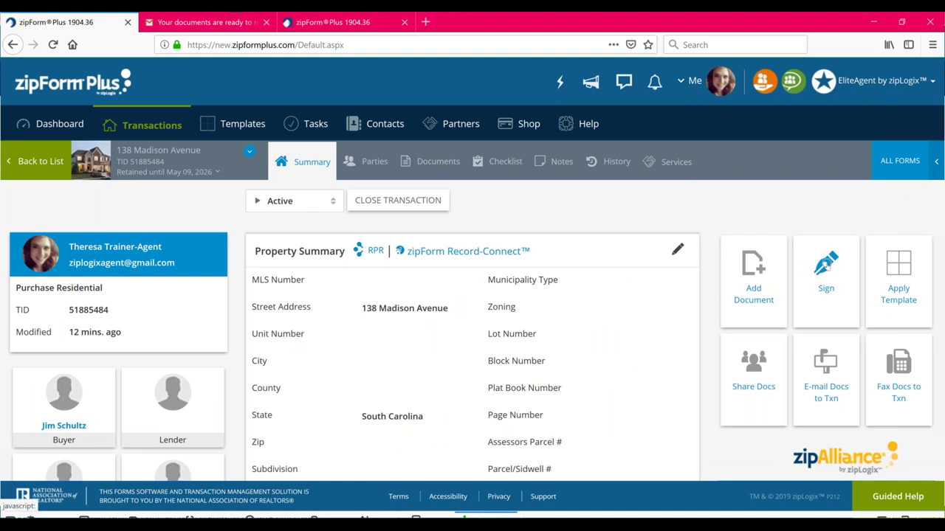
click(436, 166)
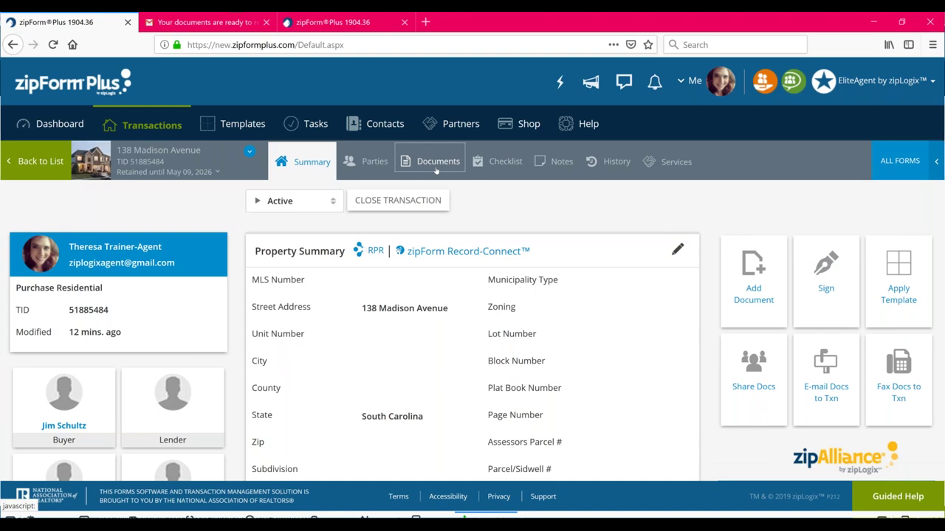
click(31, 194)
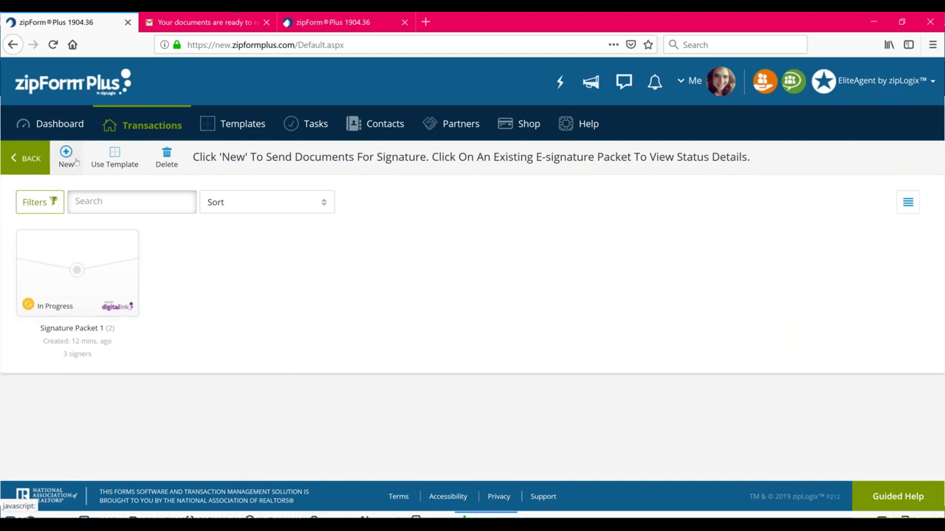
Open the Signature Packet 1 card to show its signer statuses and documents
click(96, 266)
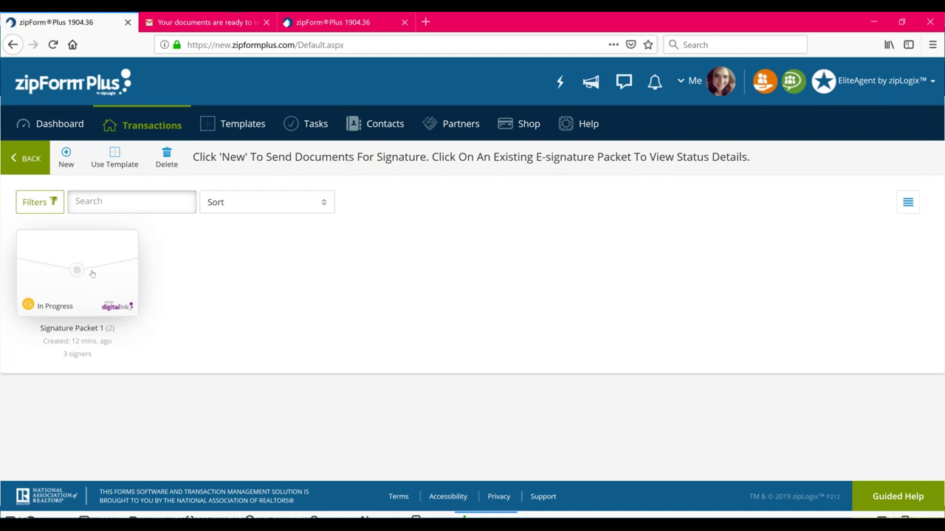
click(92, 274)
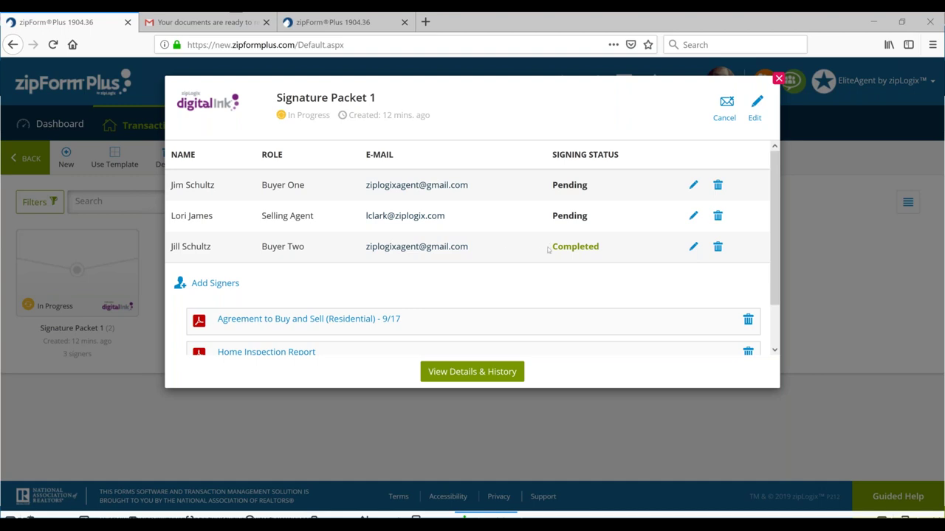
click(558, 185)
Save Buyer One's signer row unchanged, then try editing Signature Packet 1
click(693, 186)
click(694, 186)
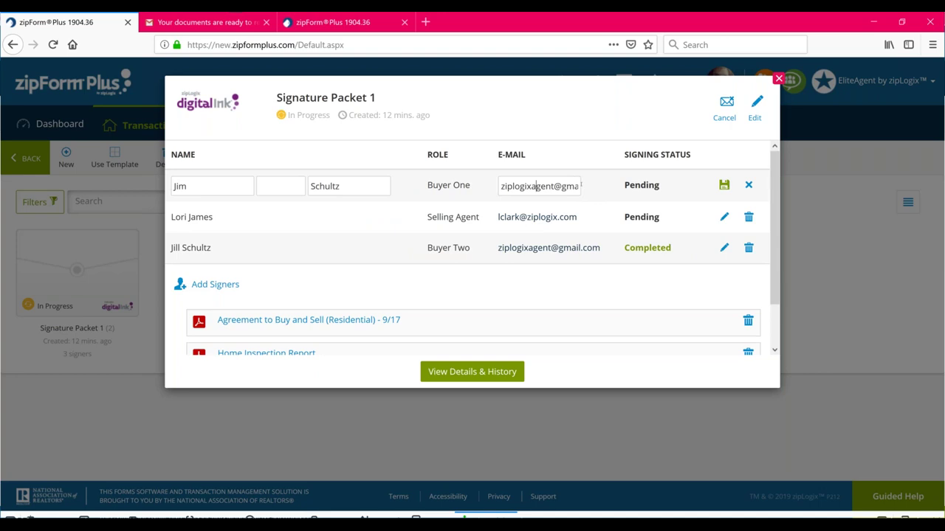
click(724, 185)
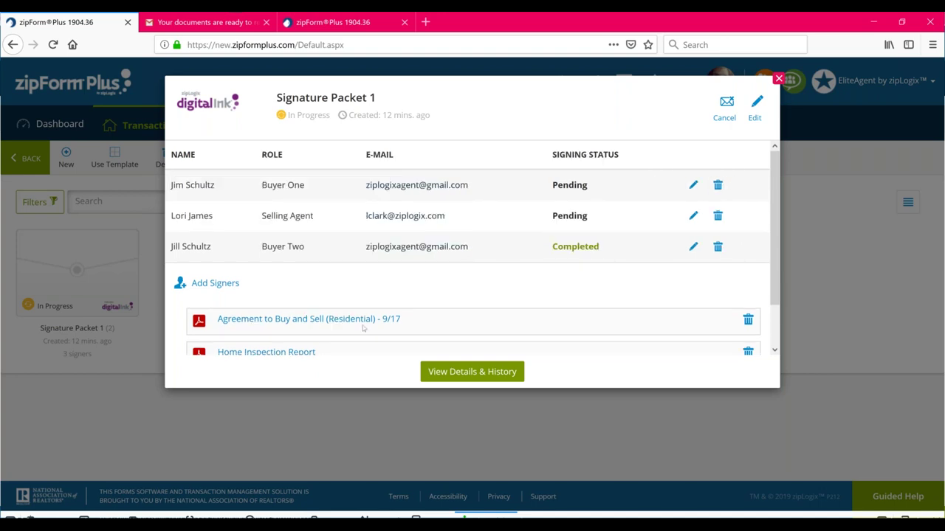
click(220, 287)
click(486, 374)
click(755, 109)
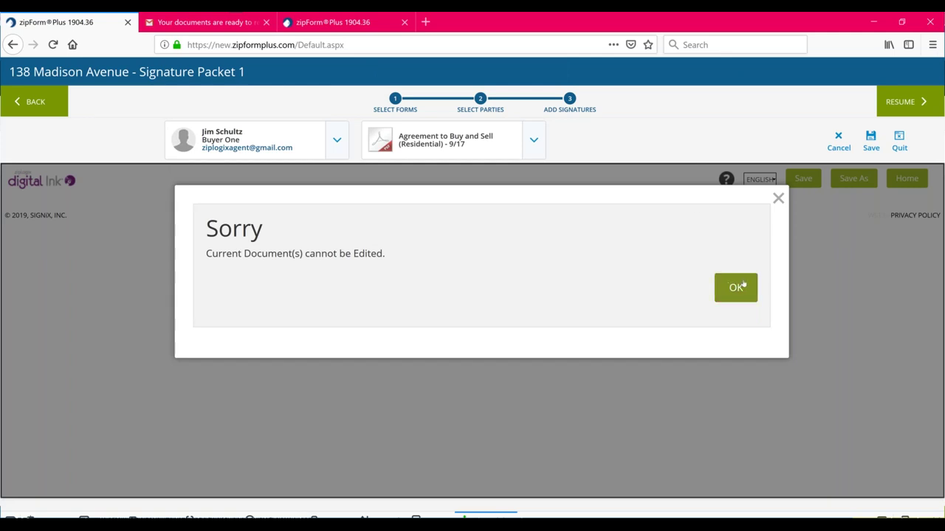
Dismiss the cannot-be-edited message and resume Signature Packet 1 unchanged
click(742, 287)
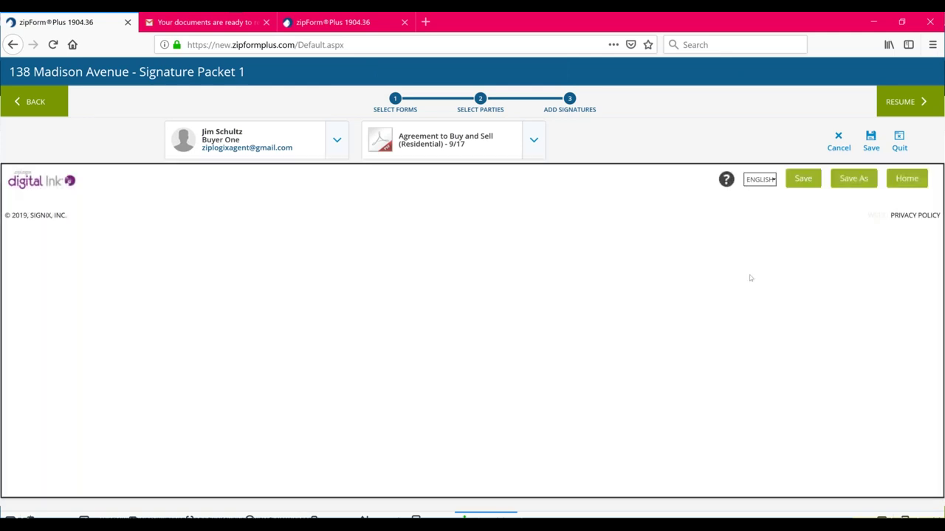
click(893, 104)
click(897, 104)
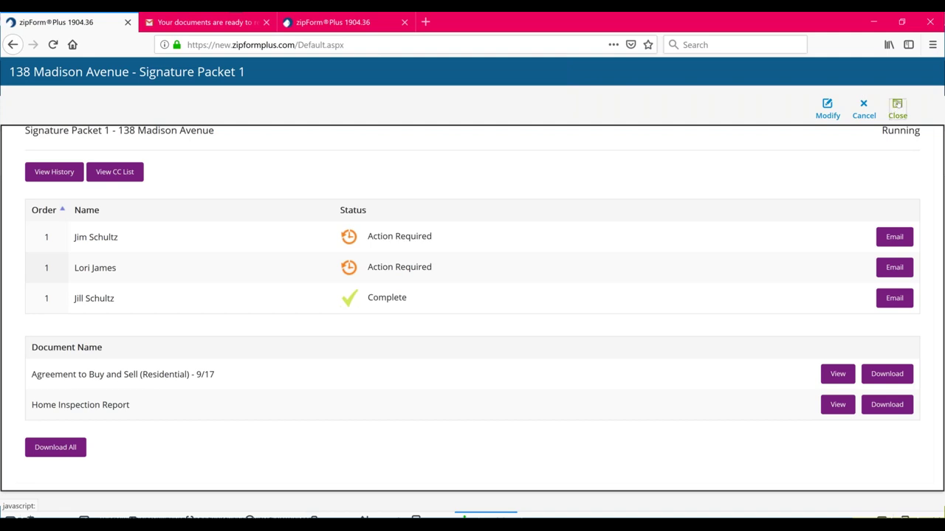
click(897, 110)
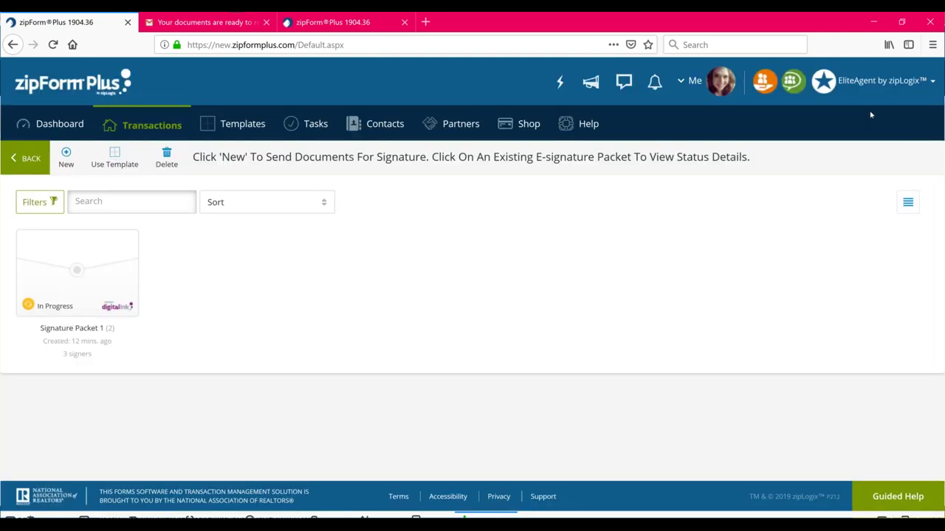
click(80, 273)
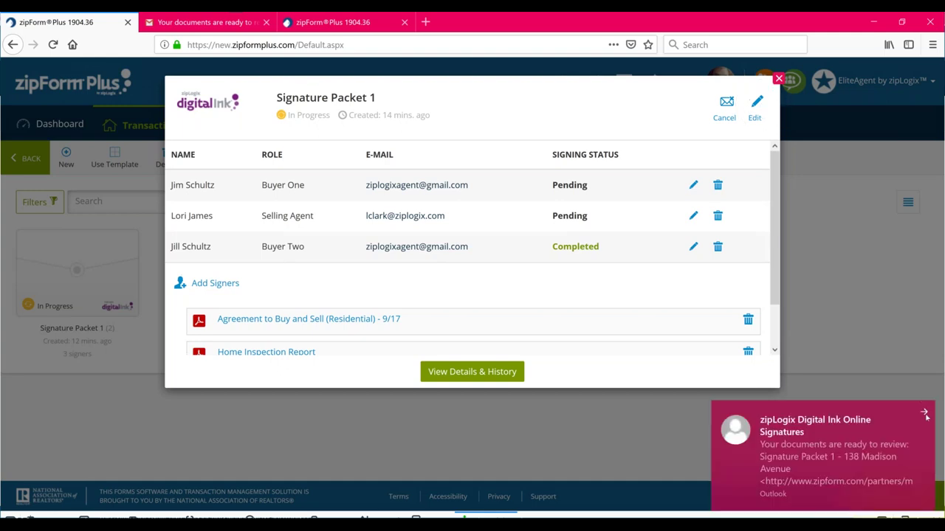
click(925, 414)
click(483, 373)
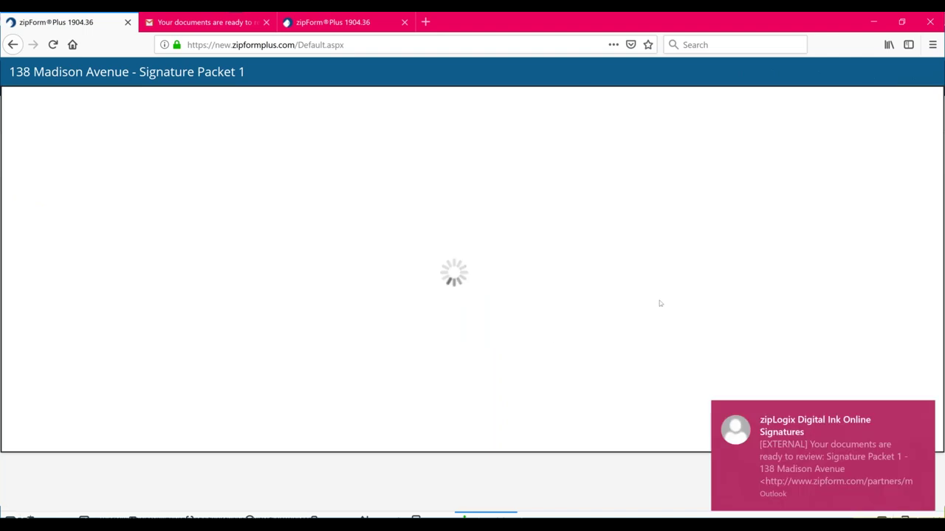
click(926, 413)
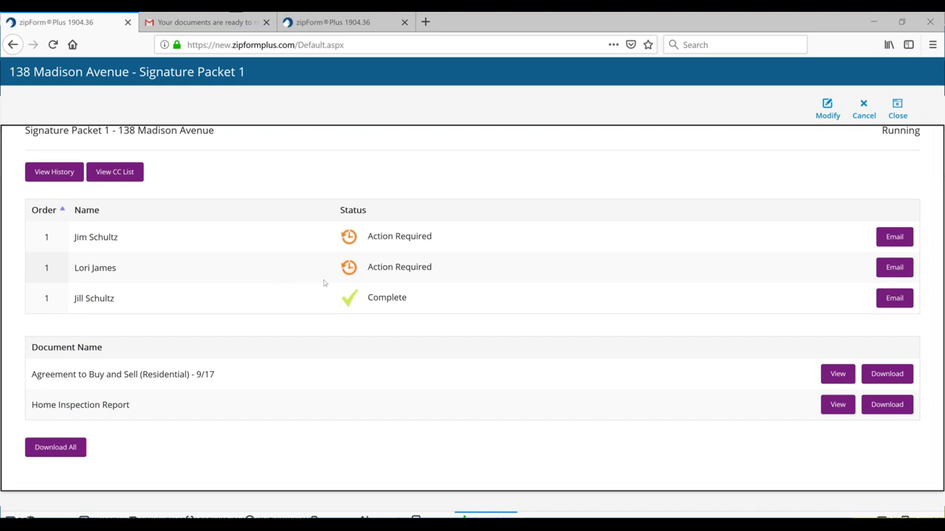
Attempt to modify Signature Packet 1, then resume it unchanged after the refusal
click(353, 281)
click(827, 111)
click(827, 111)
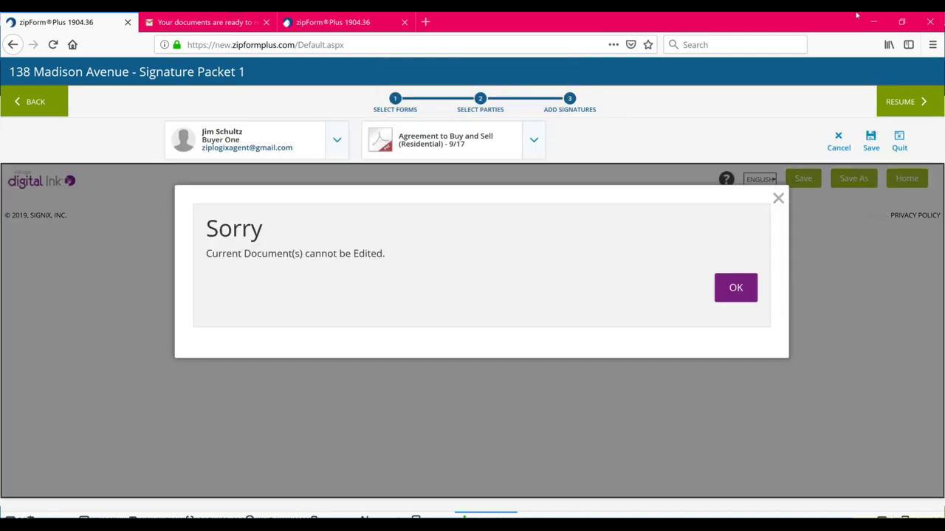
click(896, 102)
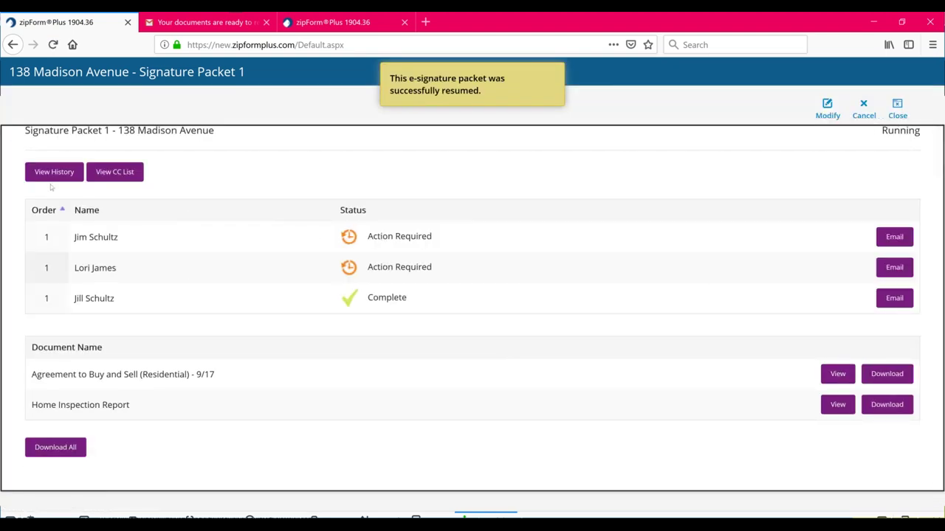
click(47, 179)
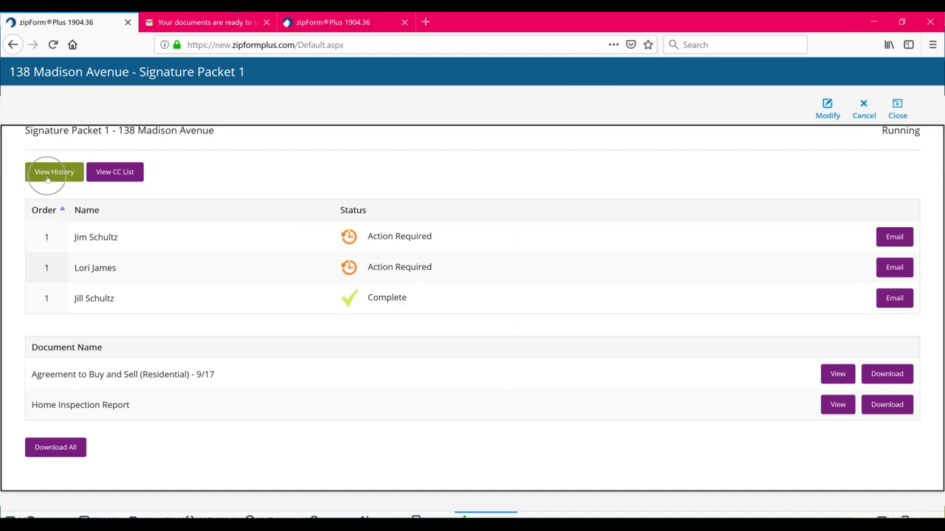
click(47, 178)
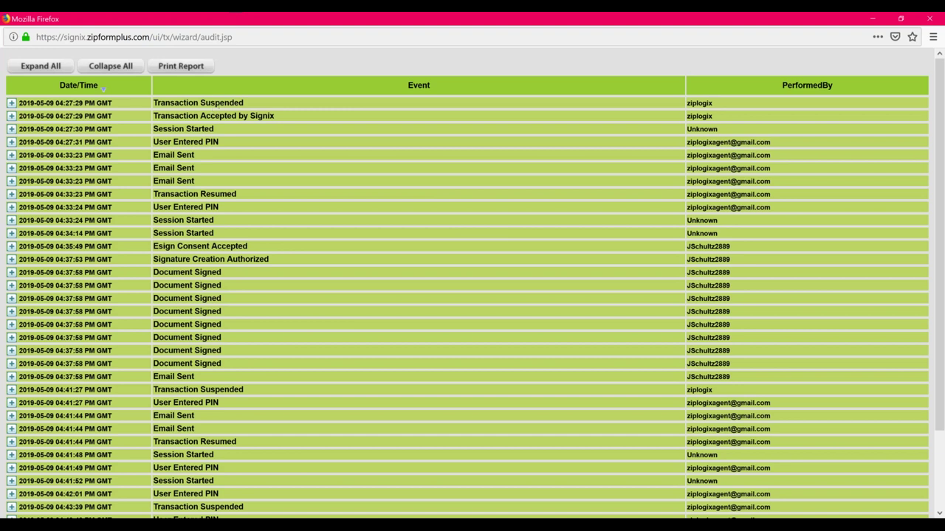
scroll(103, 87, down, 2)
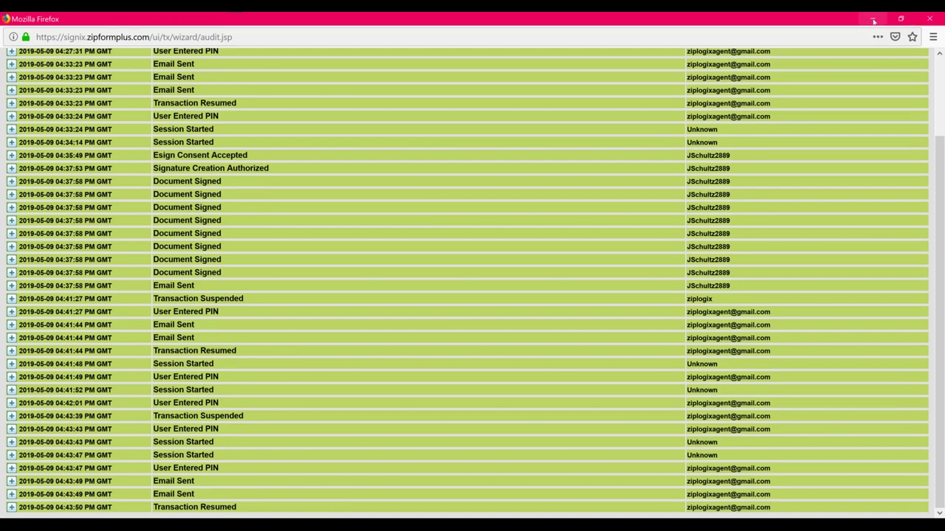
click(932, 16)
click(123, 172)
click(124, 174)
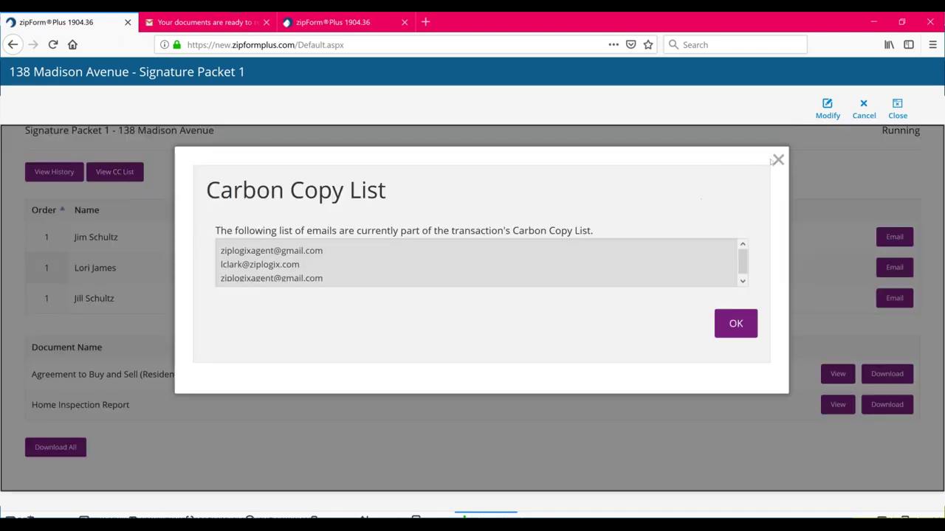
click(778, 160)
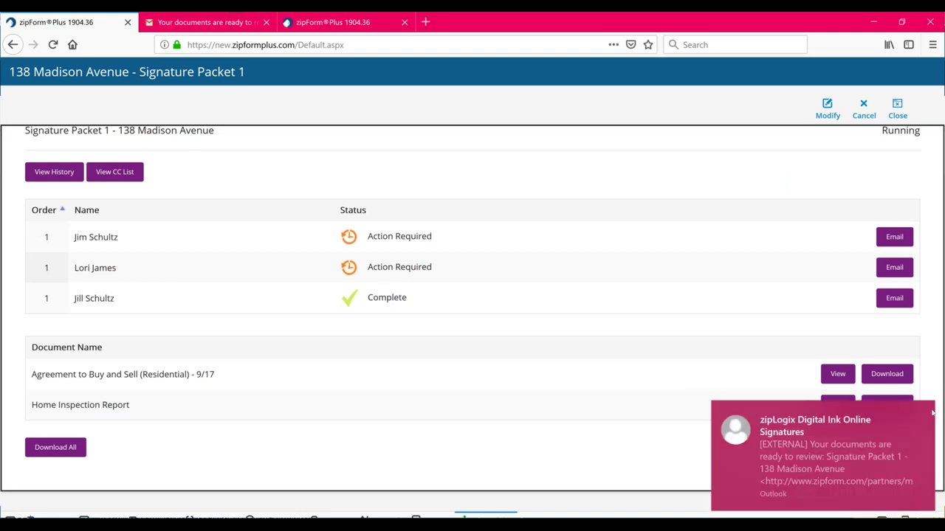
click(923, 411)
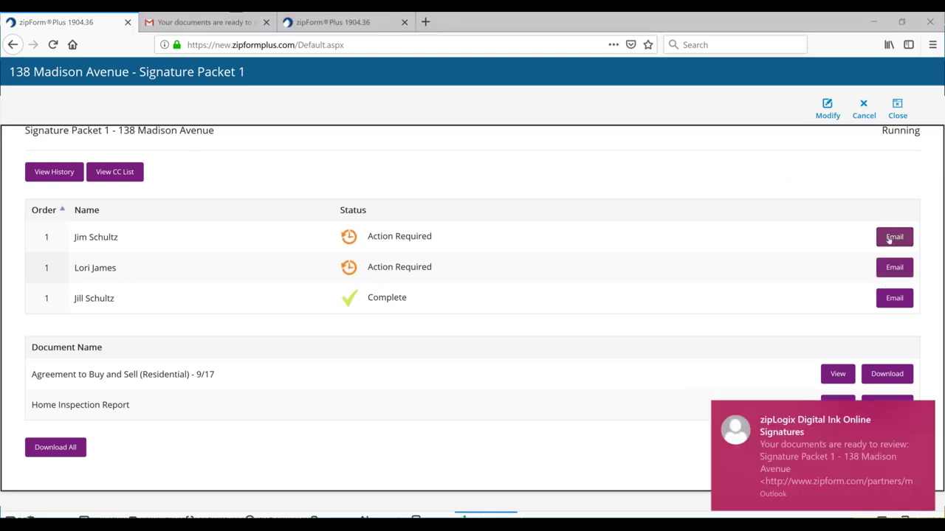
click(923, 411)
click(895, 238)
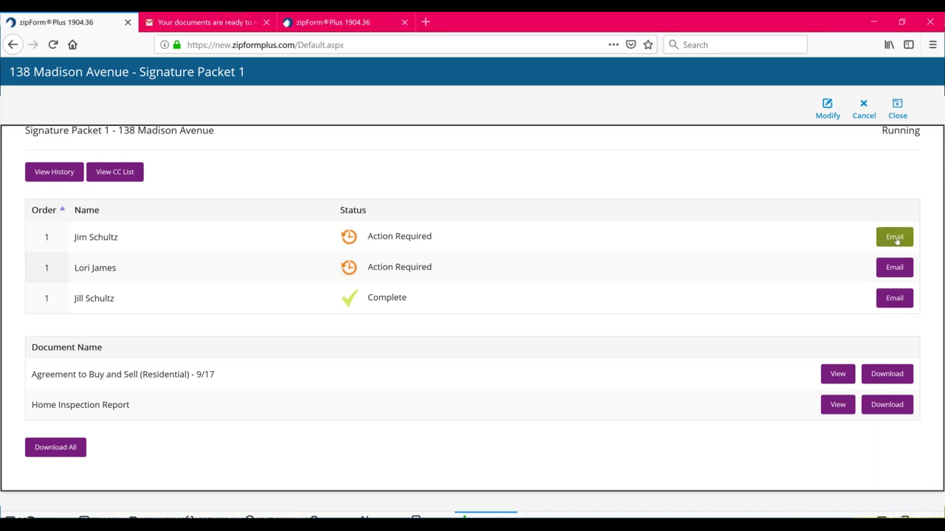
click(896, 240)
click(896, 240)
Start an e-mail to Buyer One with the subject 'Second Round of Contracts'
click(896, 240)
click(896, 240)
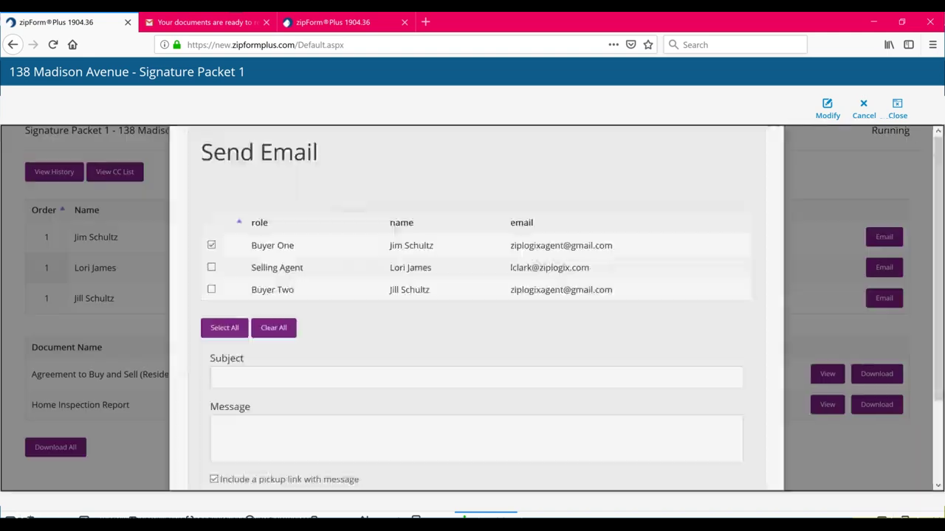
scroll(425, 413, down, 2)
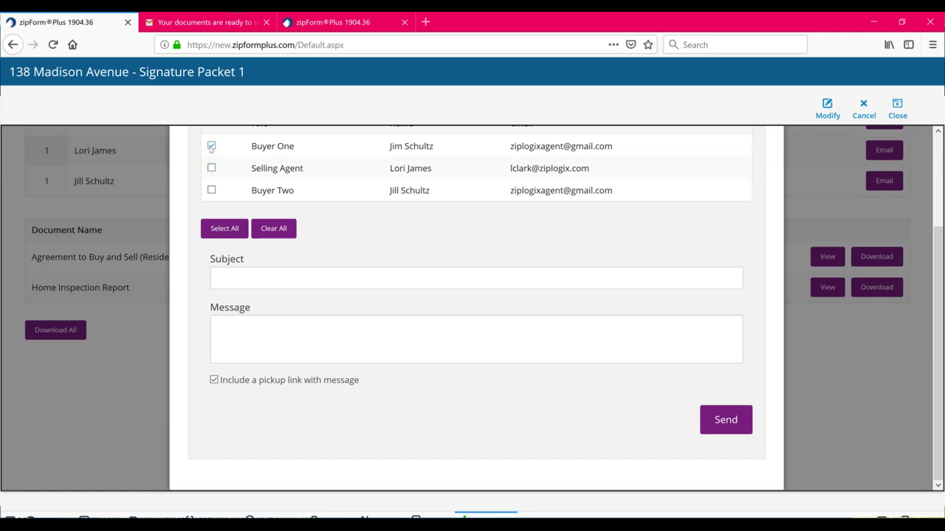
scroll(212, 147, up, 2)
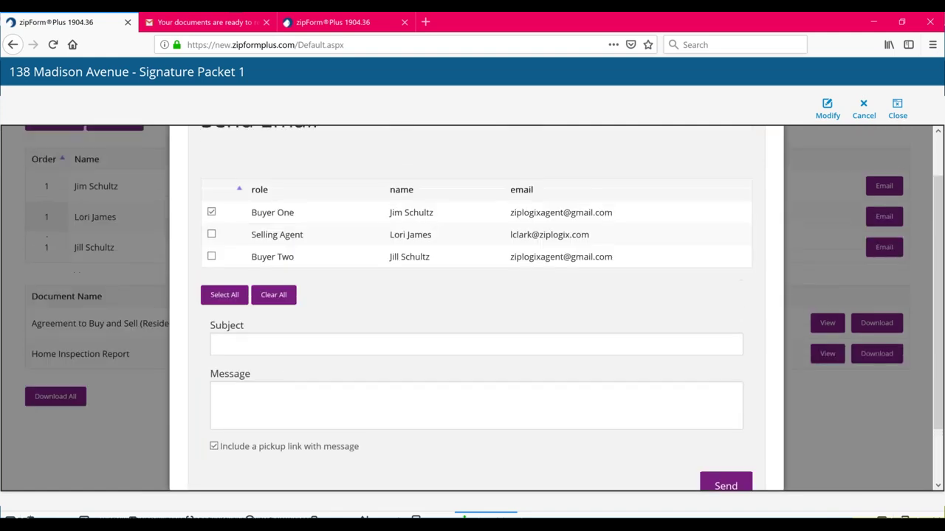
click(297, 340)
text(Final)
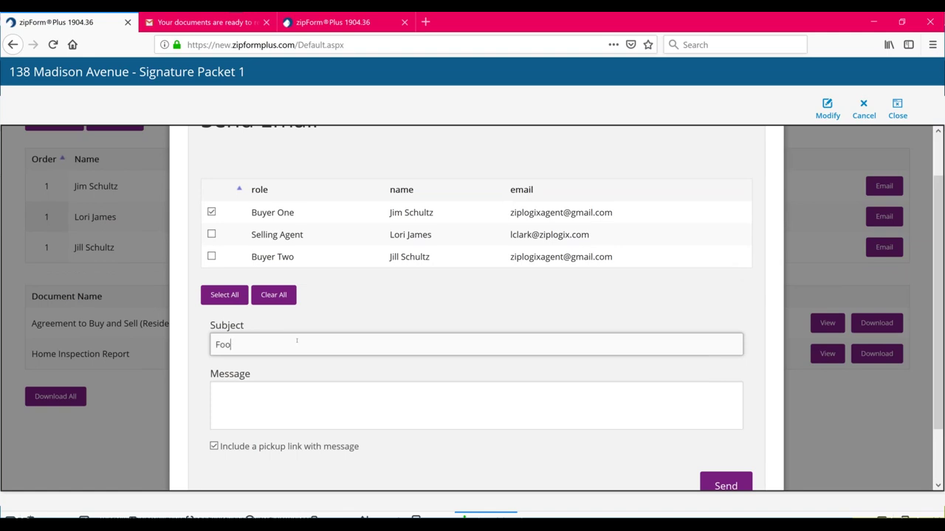
key(BackSpace)
key(BackSpace)
key(BackSpace)
key(BackSpace)
key(BackSpace)
text(Second Round of Contracts)
Write a body greeting the buyer, saying the same contracts are resent since they weren't received
click(292, 401)
text(Hi Hi)
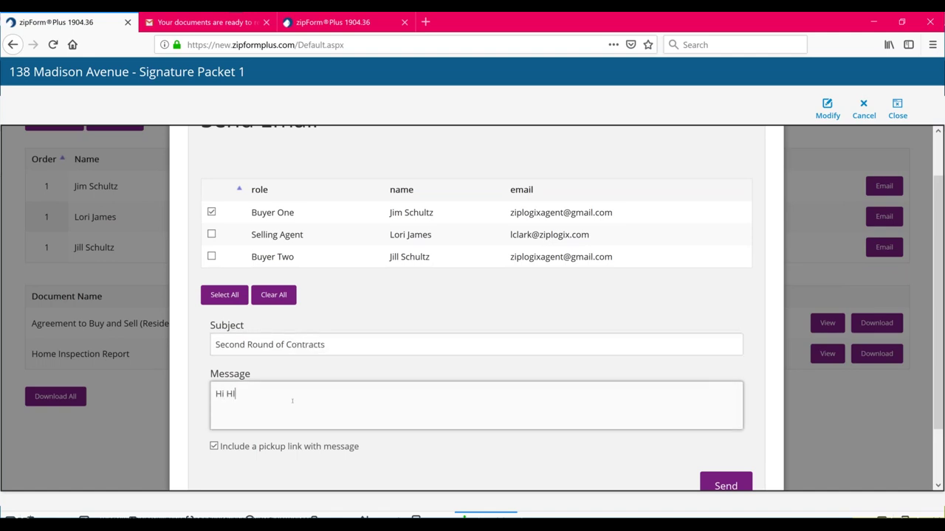
key(BackSpace)
key(BackSpace)
text(H)
key(BackSpace)
text(Jim, I am sending you the same )
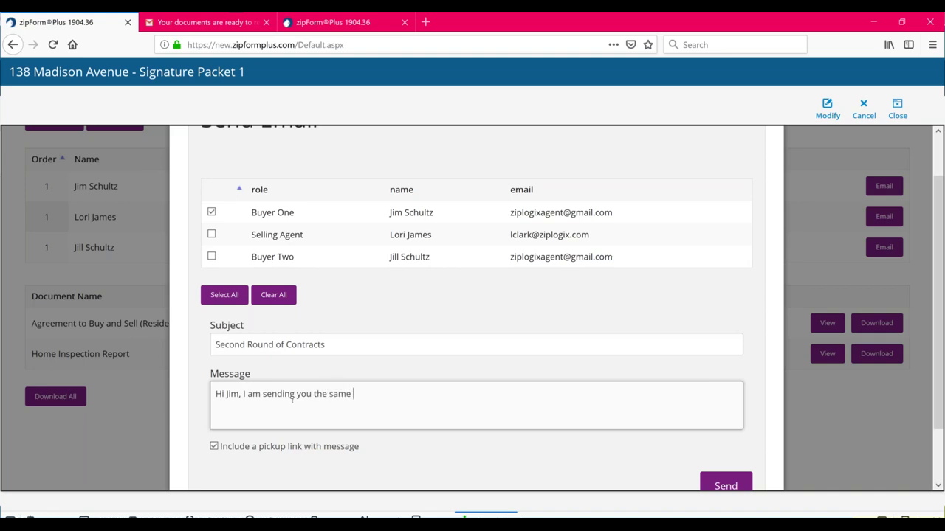
text(contracts, as you said you didn't)
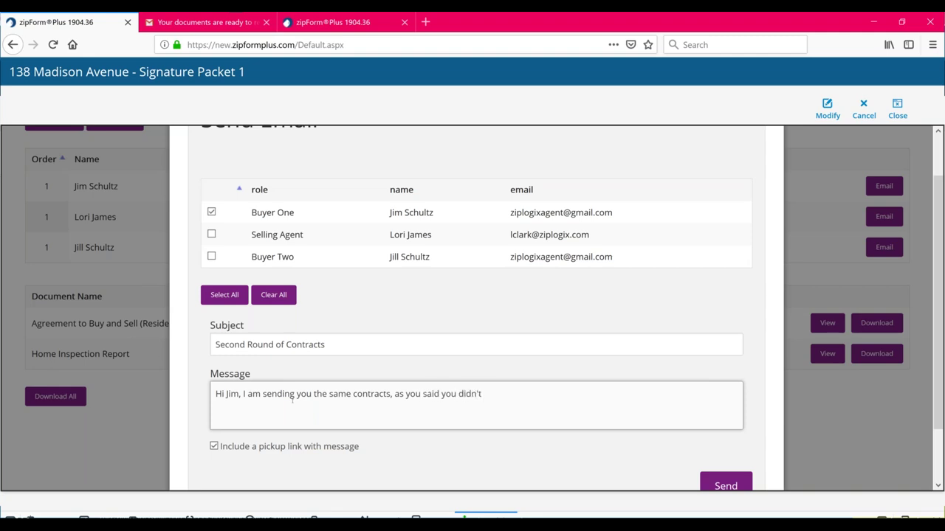
text( recieve them.)
key(BackSpace)
key(BackSpace)
text(ei)
Change the pickup-link option, send the e-mail and acknowledge the Success message
click(237, 447)
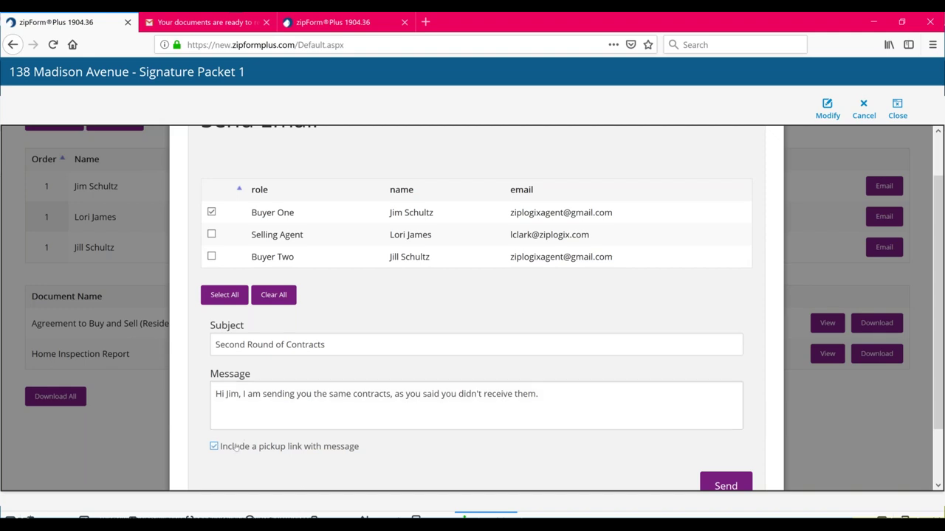
click(735, 481)
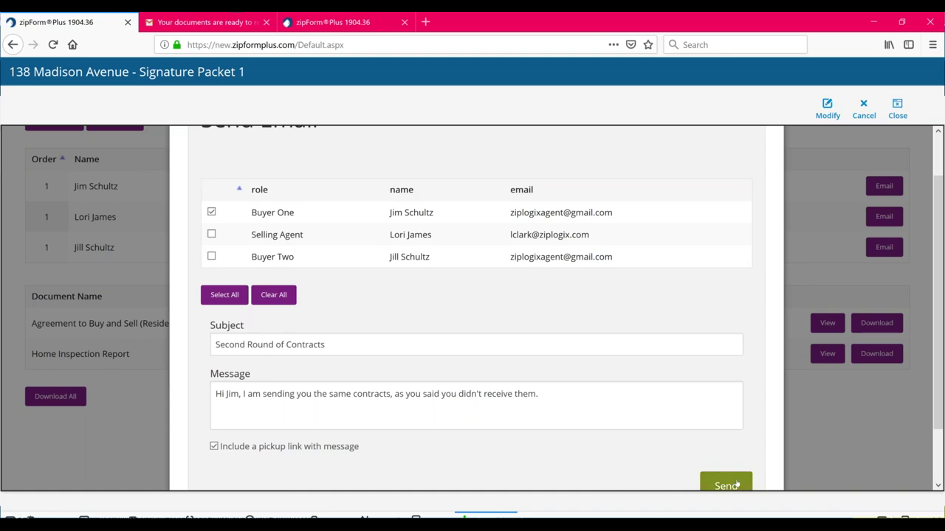
key(Return)
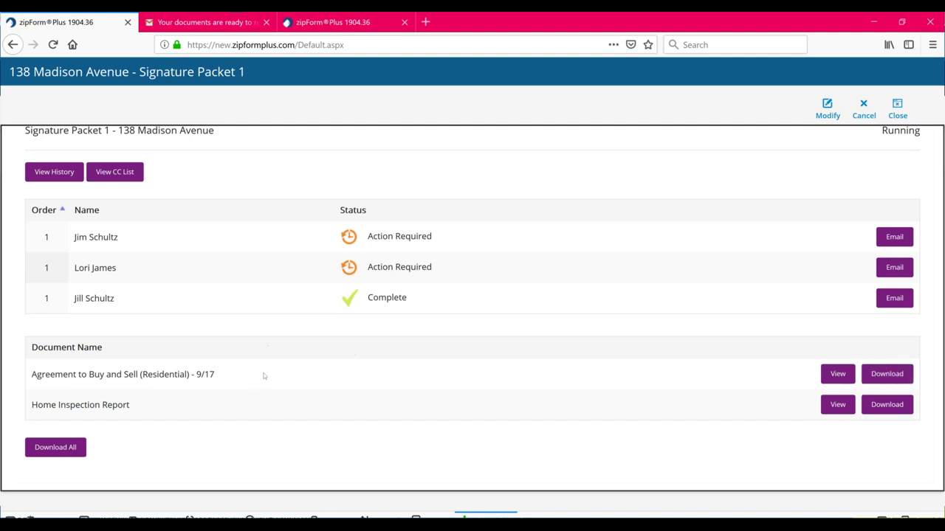
Open the signed Agreement to Buy and Sell and scroll down to the buyer signature lines
click(840, 374)
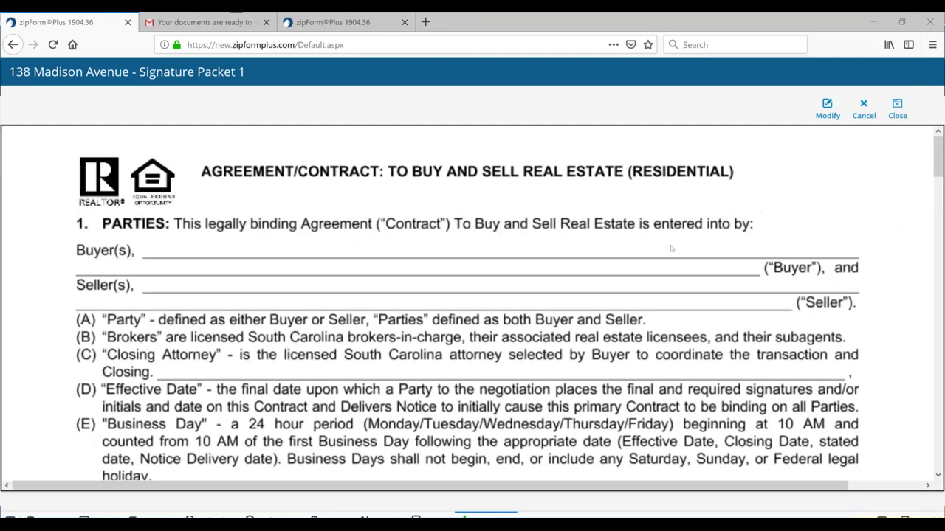
scroll(673, 249, down, 15)
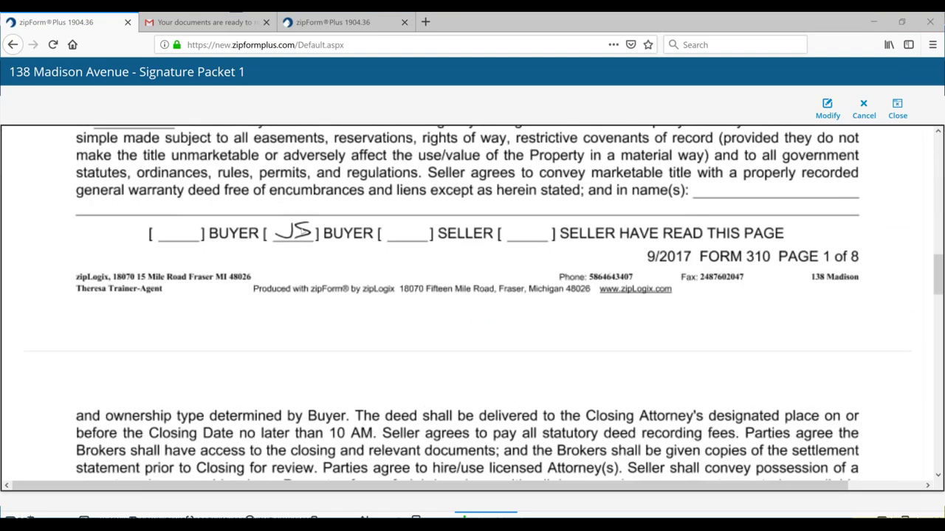
scroll(303, 228, down, 2)
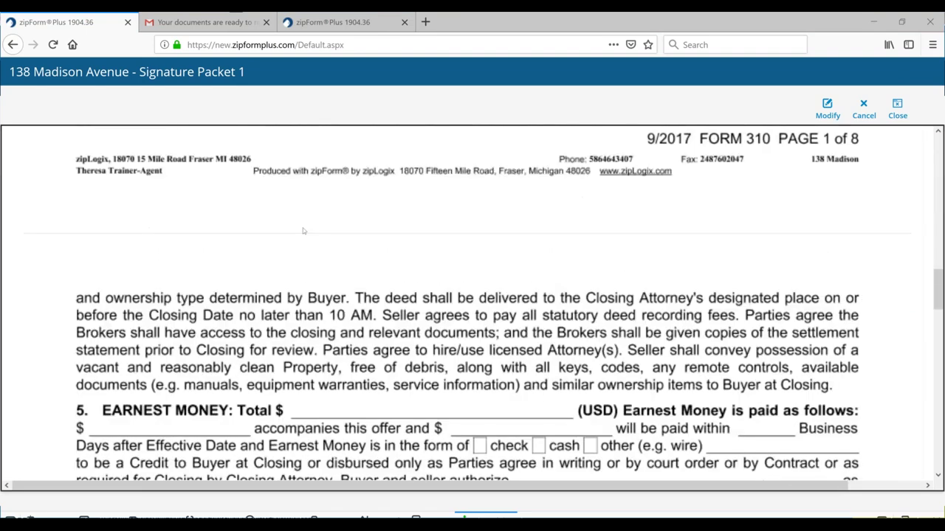
scroll(302, 228, down, 7)
scroll(308, 232, down, 10)
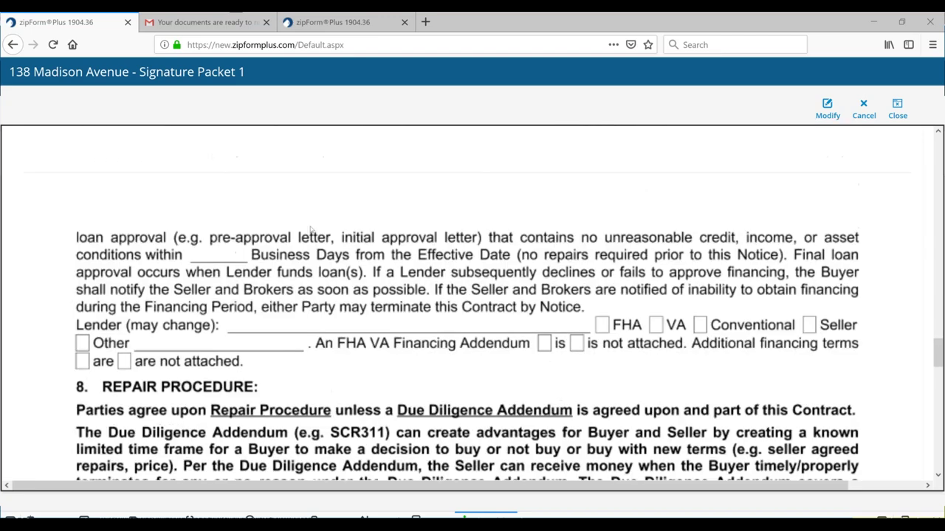
scroll(312, 229, down, 6)
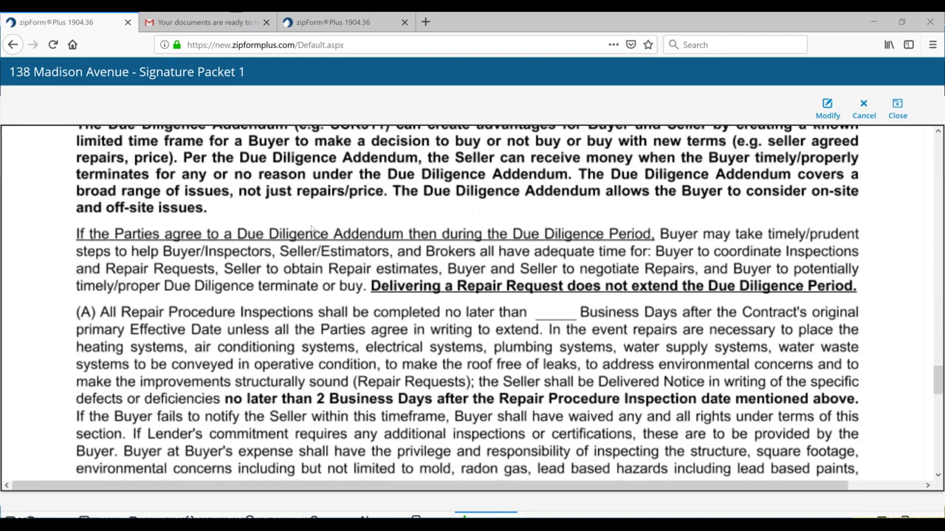
scroll(312, 229, down, 20)
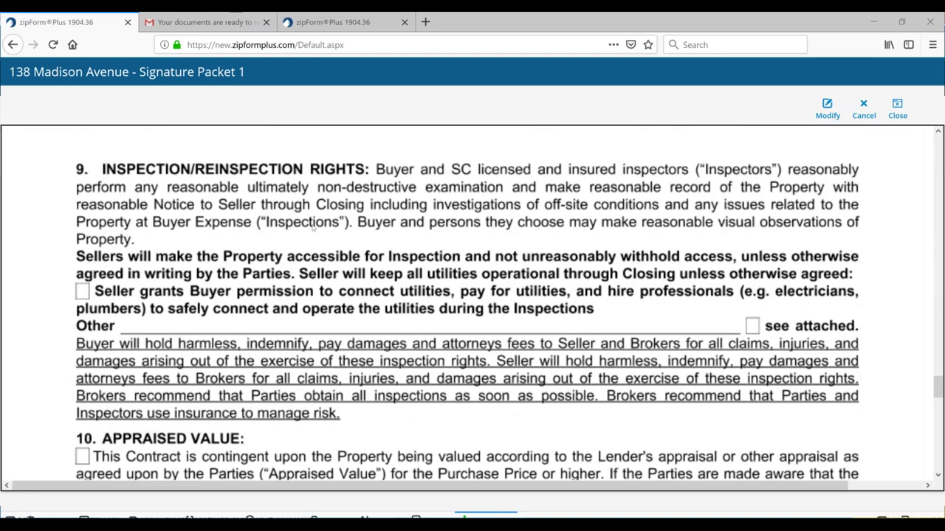
scroll(313, 229, down, 7)
scroll(313, 228, down, 20)
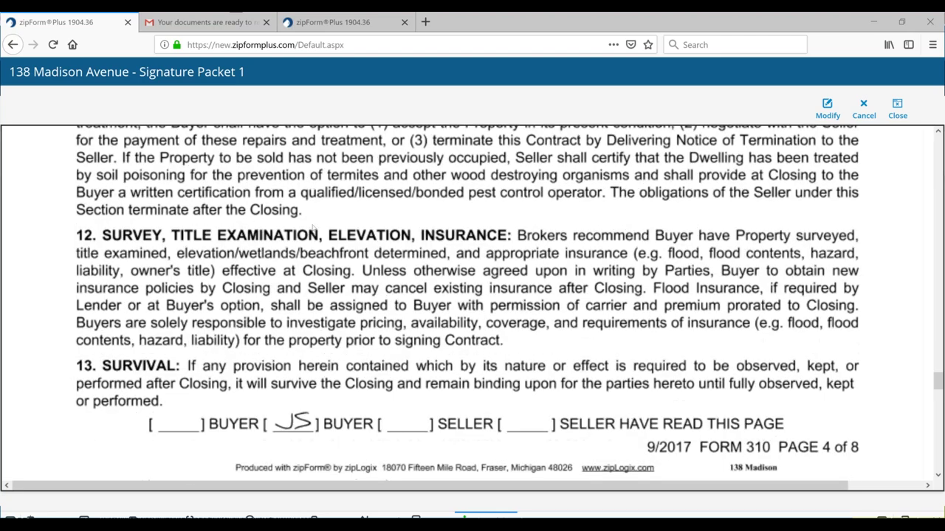
scroll(313, 228, down, 20)
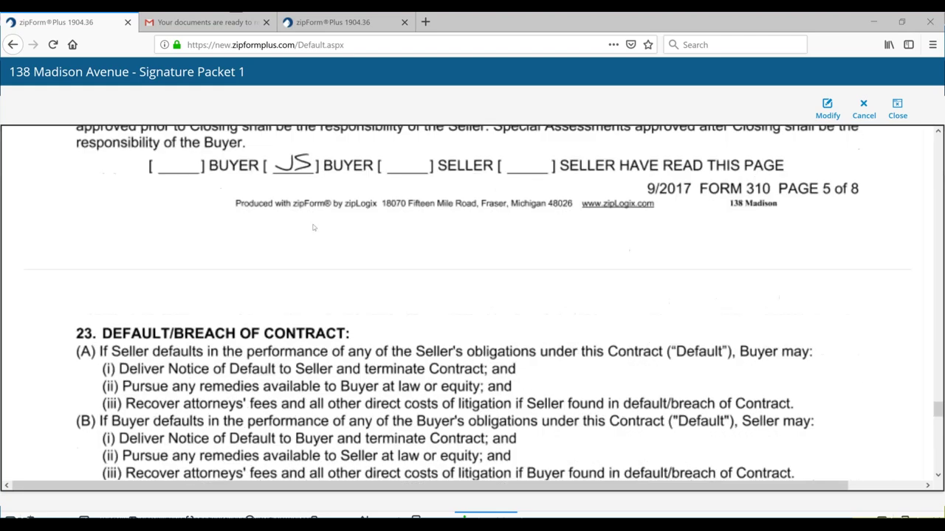
scroll(313, 226, down, 20)
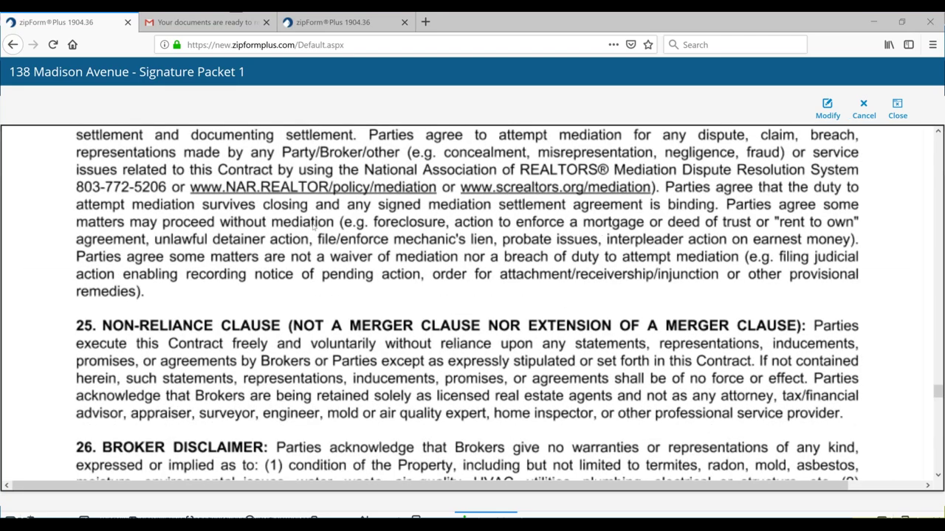
scroll(316, 225, down, 20)
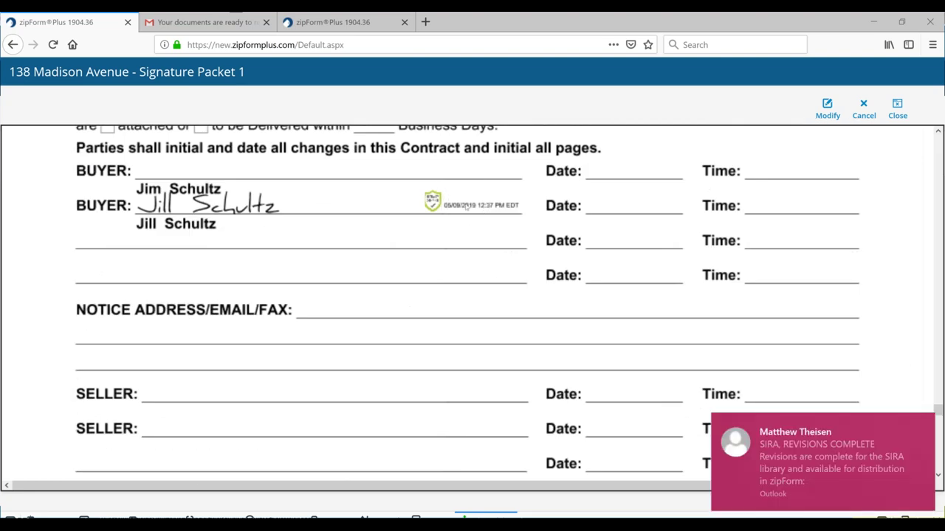
Dismiss the Outlook notification and go back to the e-signature packet list
click(923, 425)
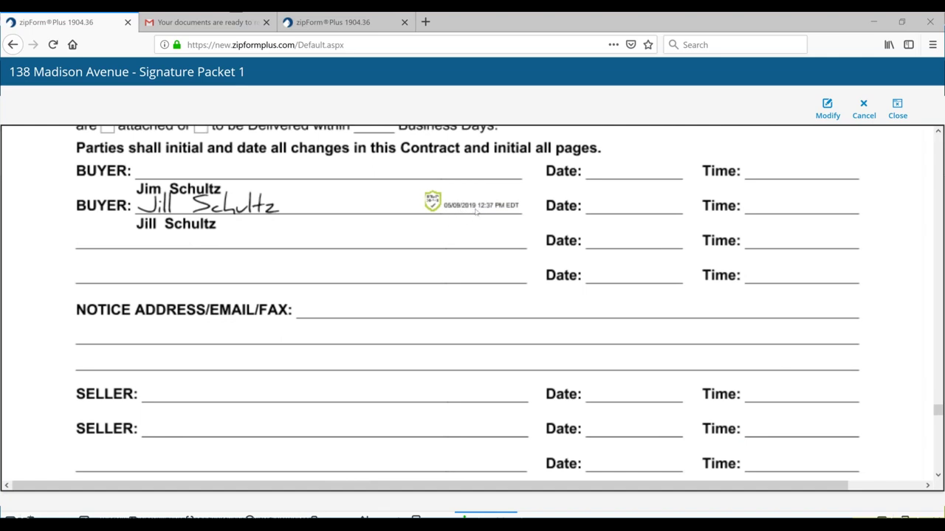
click(433, 203)
click(433, 203)
click(433, 203)
click(433, 203)
scroll(831, 205, up, 1)
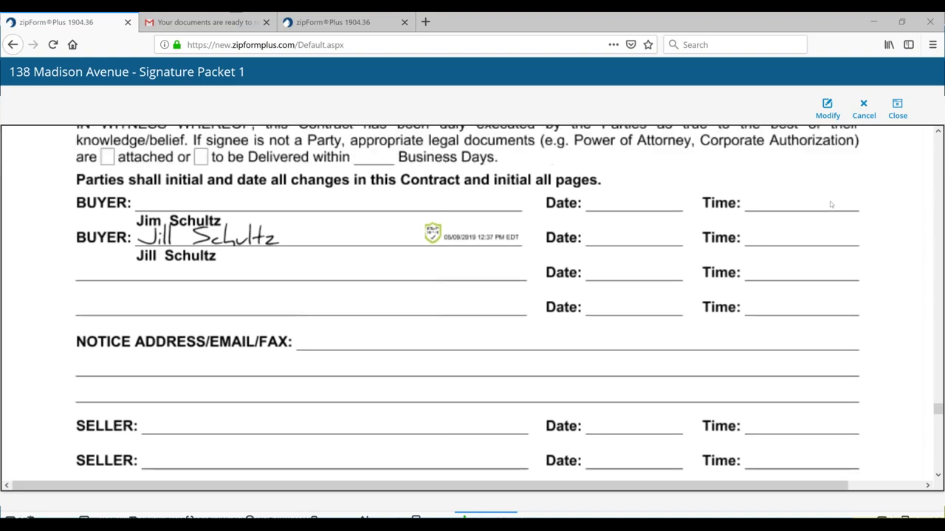
scroll(832, 205, up, 5)
scroll(831, 204, up, 10)
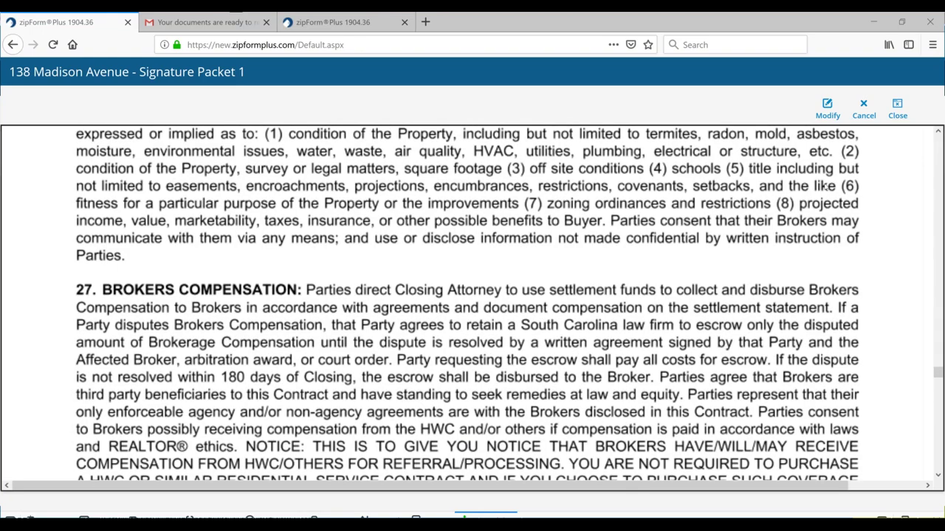
scroll(826, 187, up, 6)
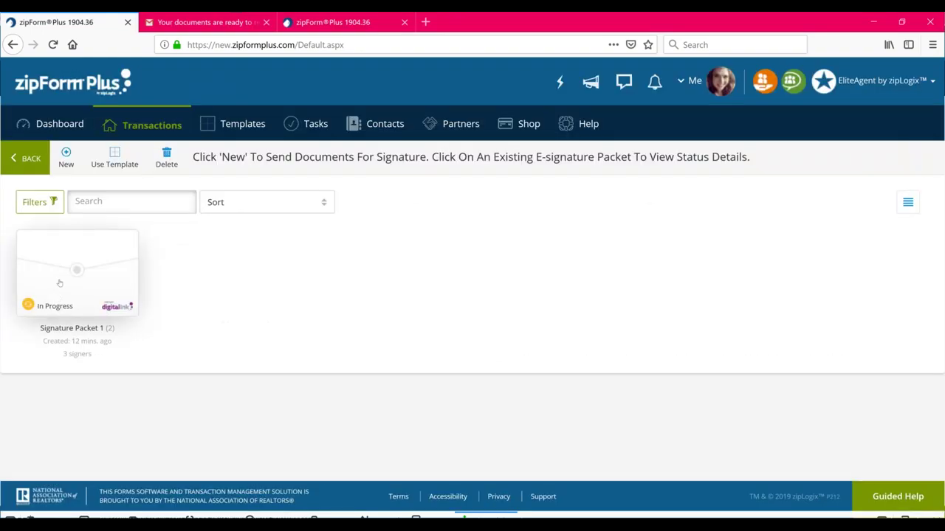
Download all Signature Packet 1 documents as one zip from its Details & History view
click(59, 283)
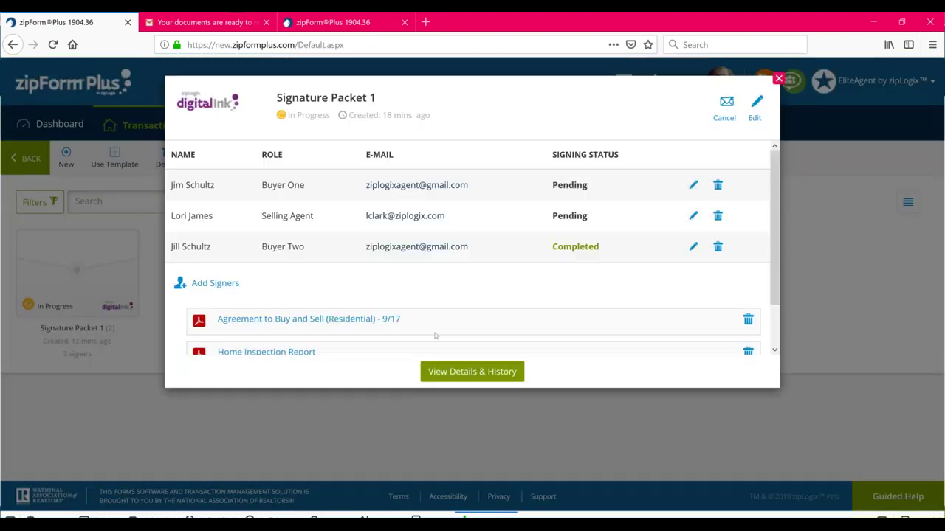
click(471, 371)
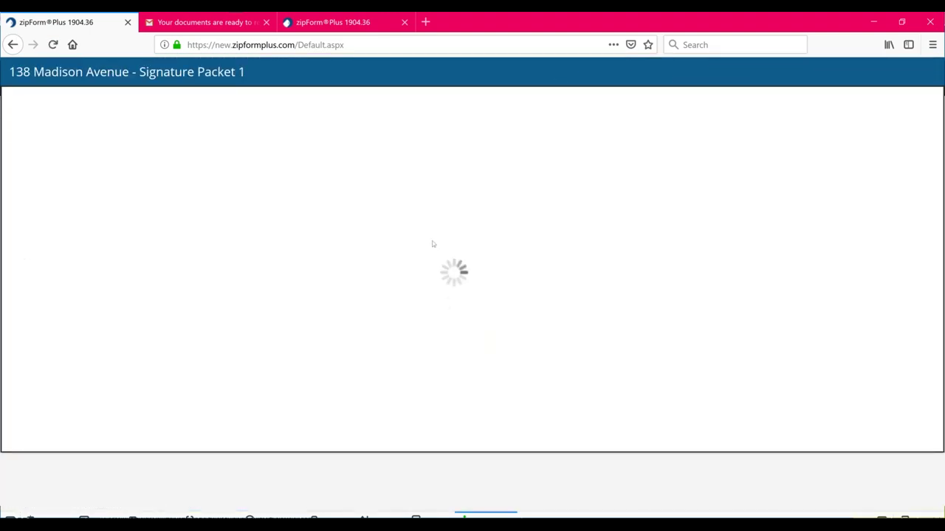
click(75, 448)
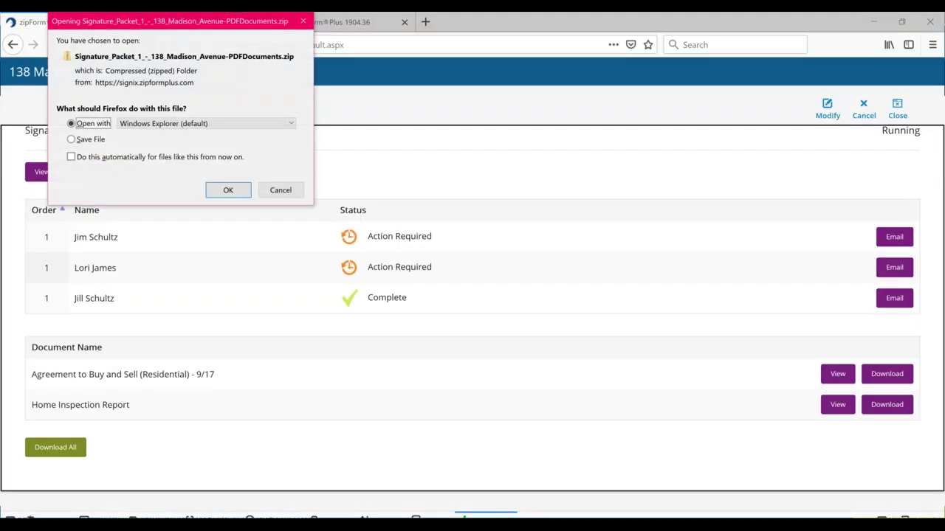
Open the downloaded zip in Explorer and open the Signature Packet 1 audit trail PDF
click(228, 189)
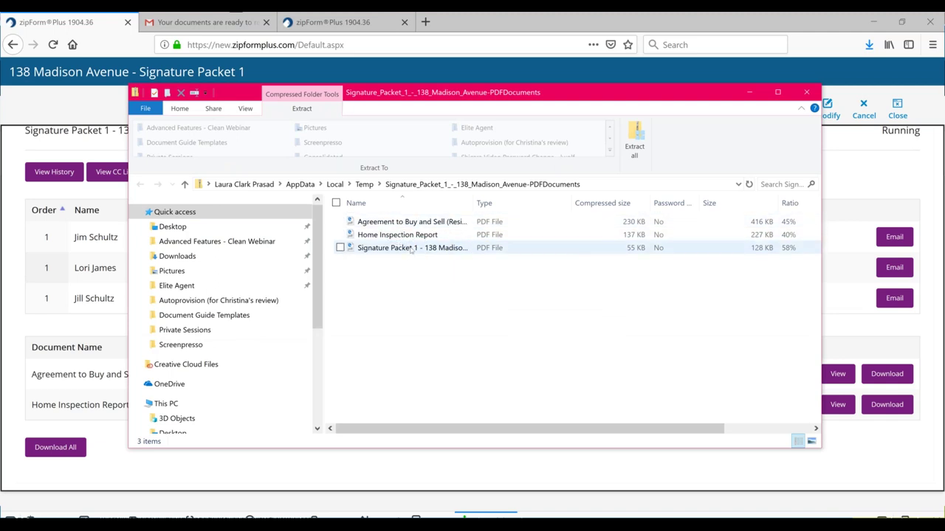
click(409, 252)
double_click(410, 248)
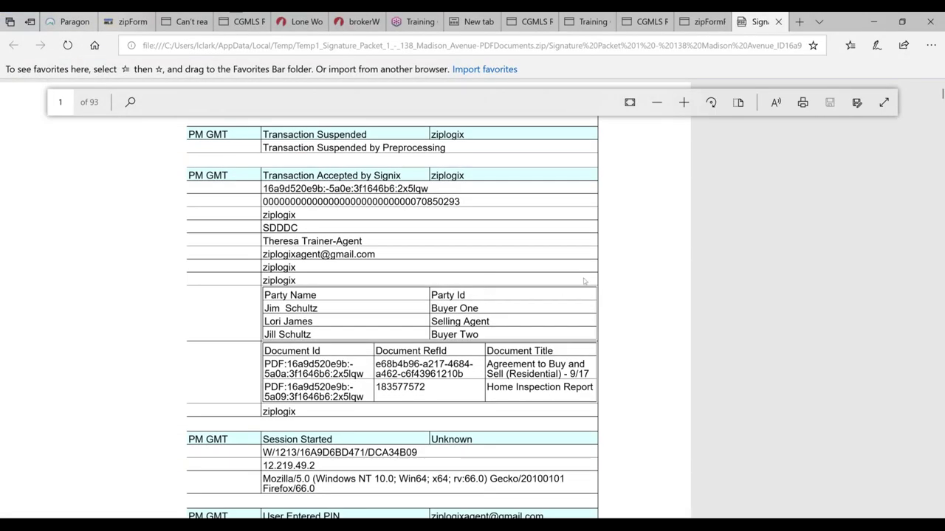
Scroll through the audit trail's transaction history, then minimize the Edge window
scroll(632, 269, up, 10)
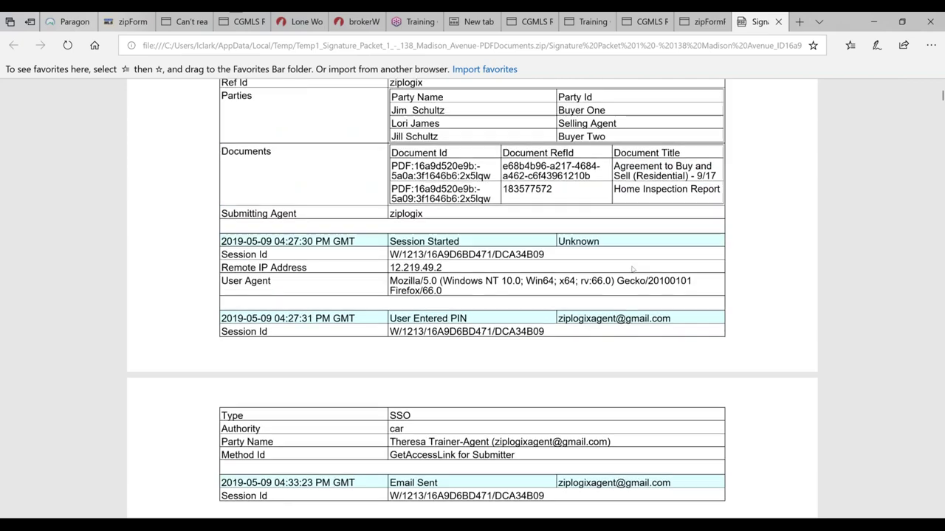
scroll(642, 275, down, 10)
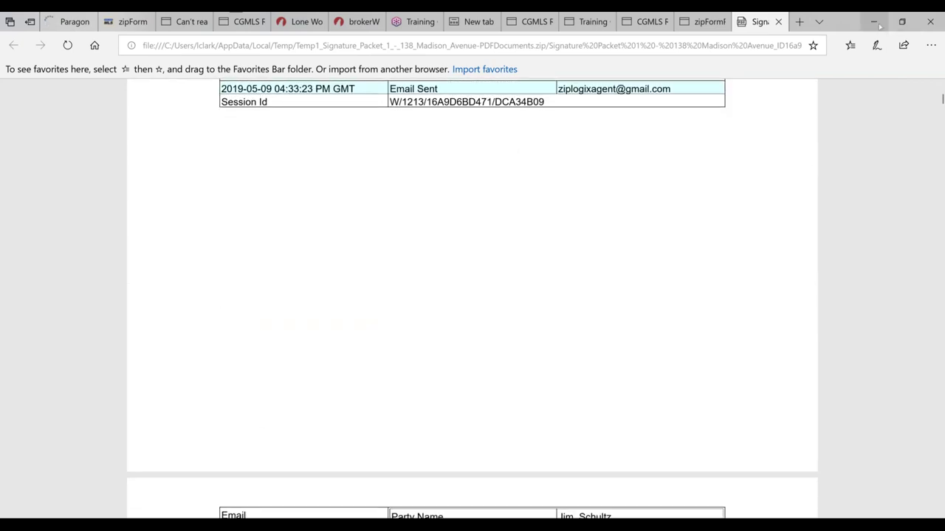
click(877, 23)
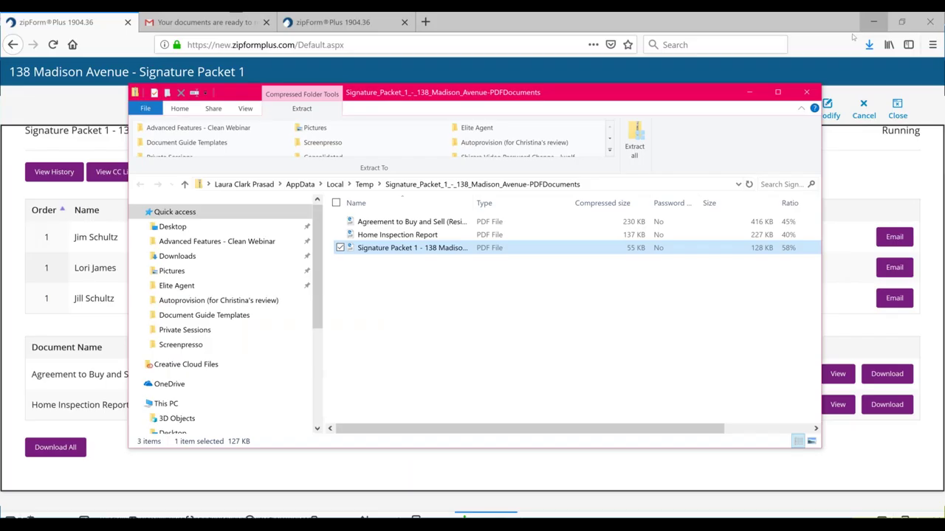
Minimize the zip folder, close the packet view, and return to the transaction's documents
click(749, 92)
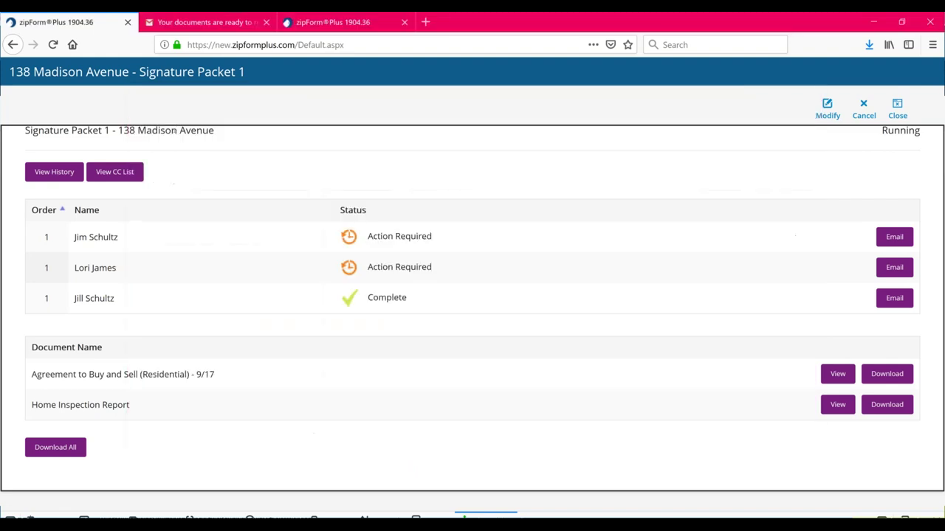
click(899, 108)
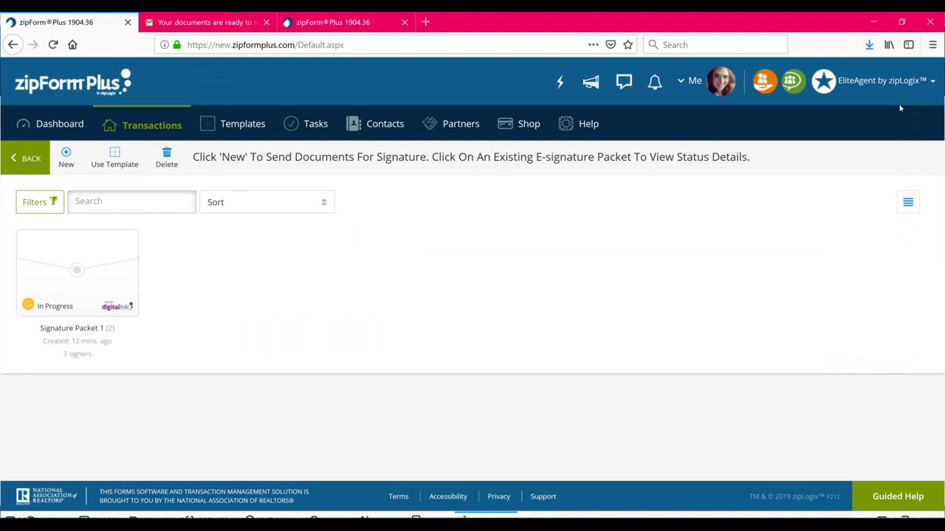
click(29, 158)
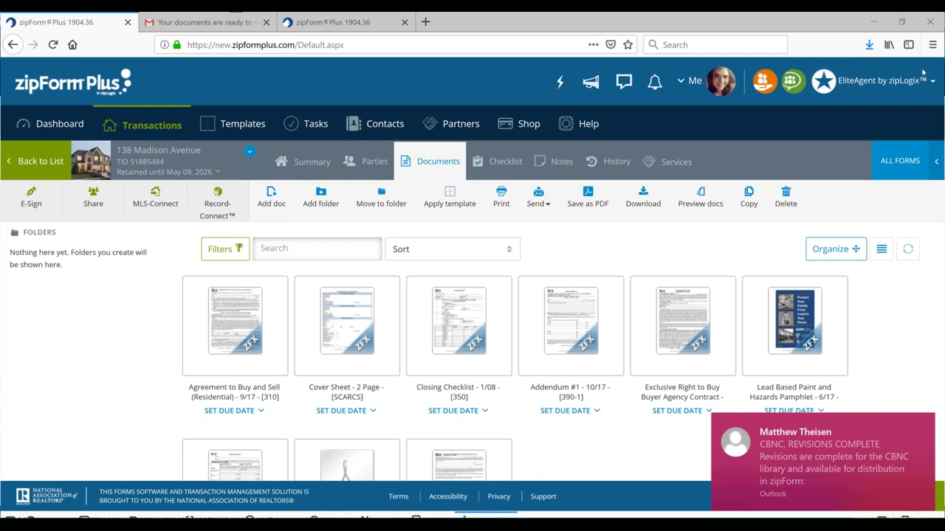
click(426, 286)
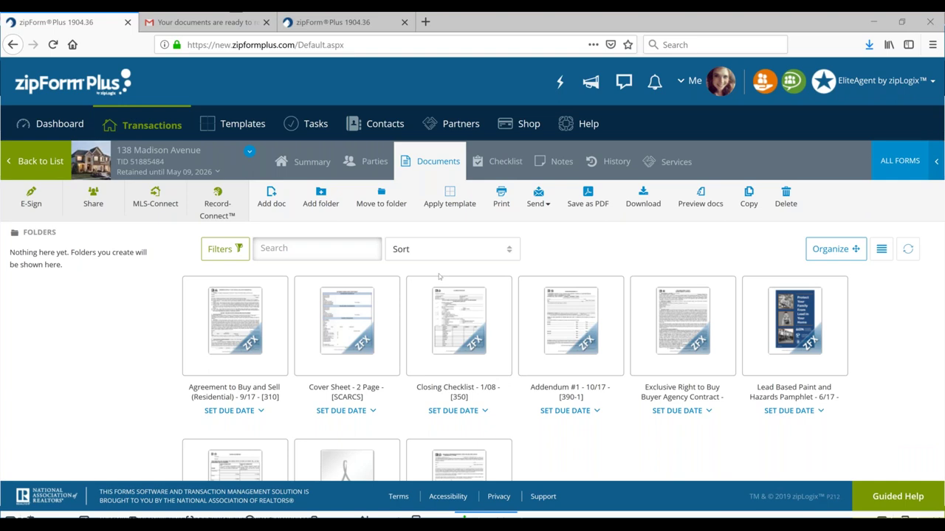
click(317, 281)
click(374, 303)
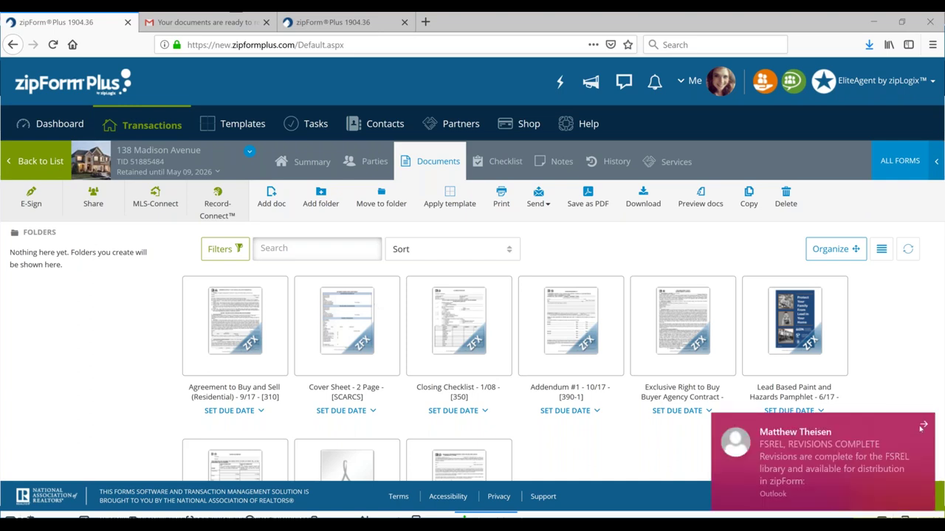
click(921, 429)
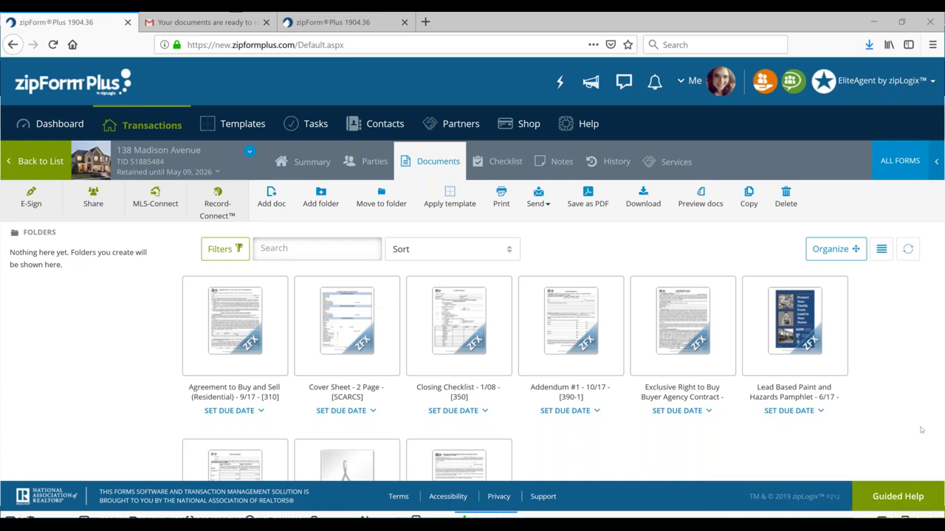